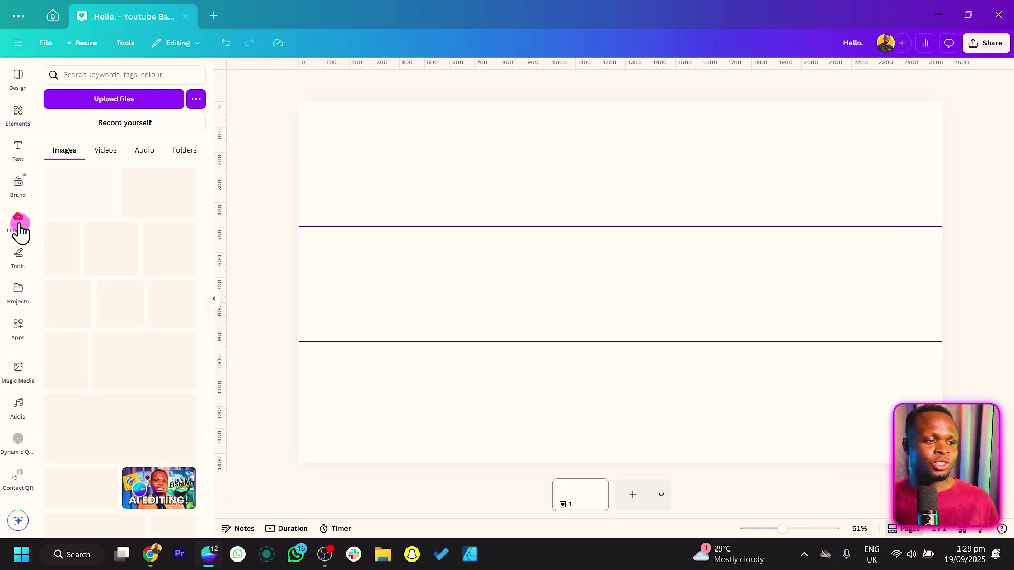
- Place the uploaded portrait with the grey curtain backdrop on the banner, clear of the page edges, and remove its background
{"action": "scroll", "coordinate": [90, 326], "scroll_direction": "down", "scroll_amount": 2}
{"action": "left_click_drag", "start_coordinate": [87, 326], "coordinate": [468, 306]}
{"action": "left_click", "coordinate": [533, 183]}
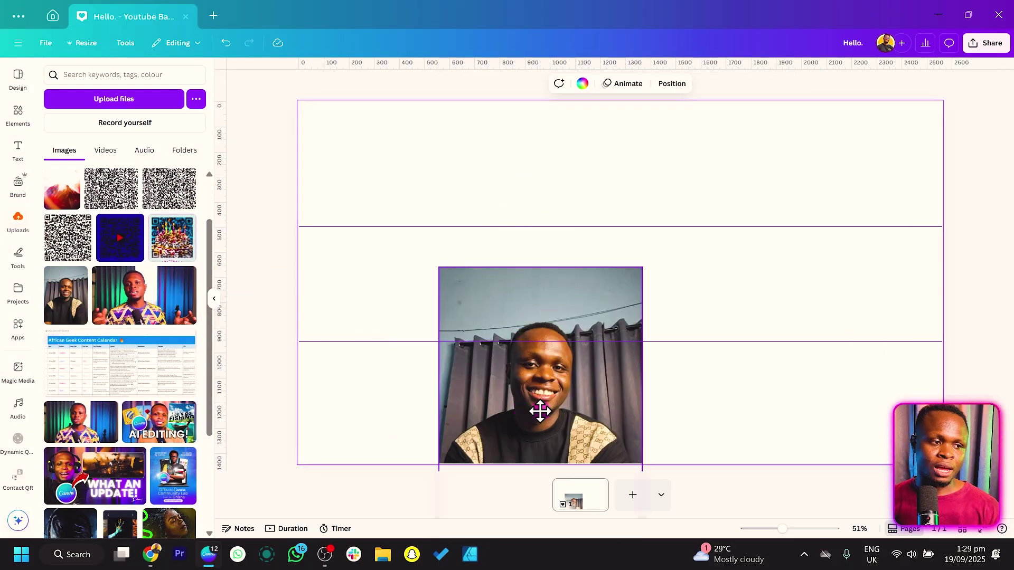
{"action": "left_click_drag", "start_coordinate": [540, 411], "coordinate": [670, 301]}
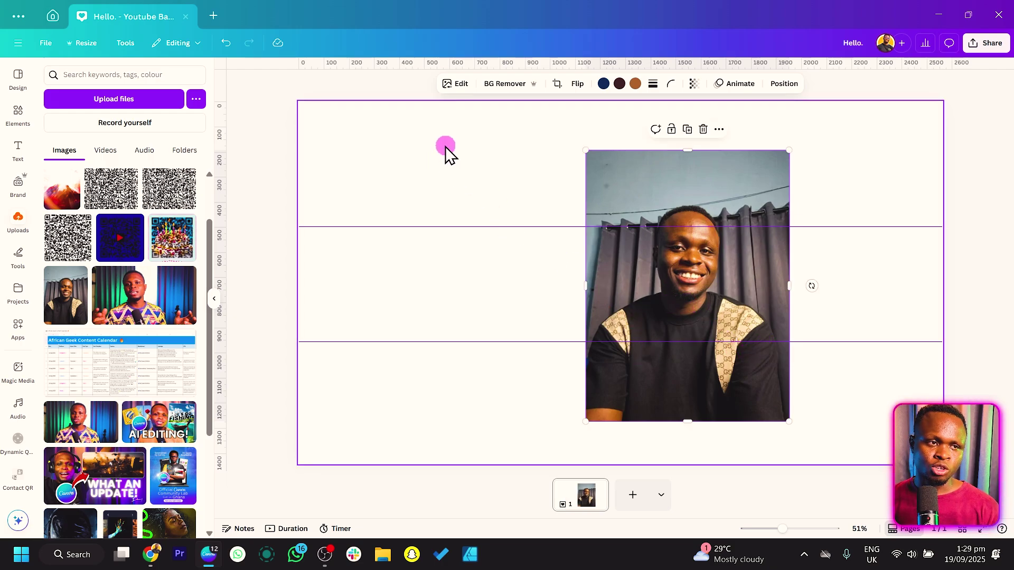
{"action": "left_click", "coordinate": [501, 88]}
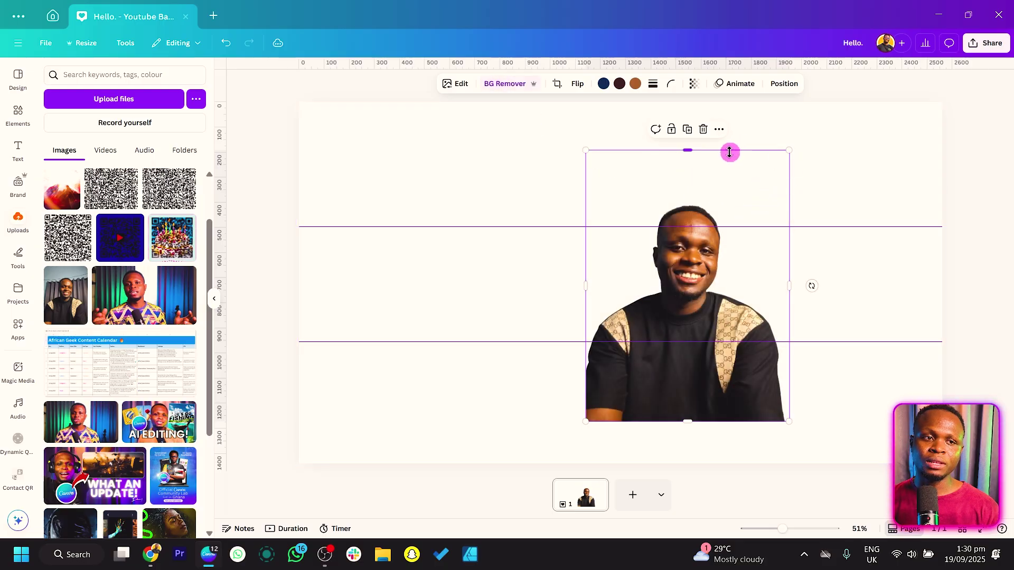
- Crop the empty space above the head and scale the portrait cutout to fit between the two horizontal guides, right of centre
{"action": "left_click_drag", "start_coordinate": [729, 152], "coordinate": [737, 200]}
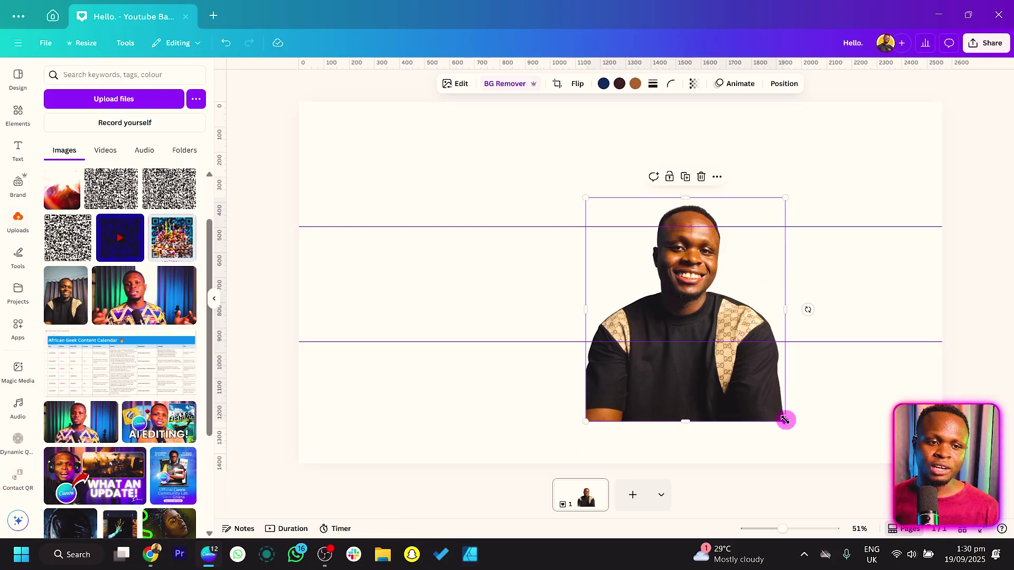
{"action": "left_click_drag", "start_coordinate": [788, 420], "coordinate": [672, 312]}
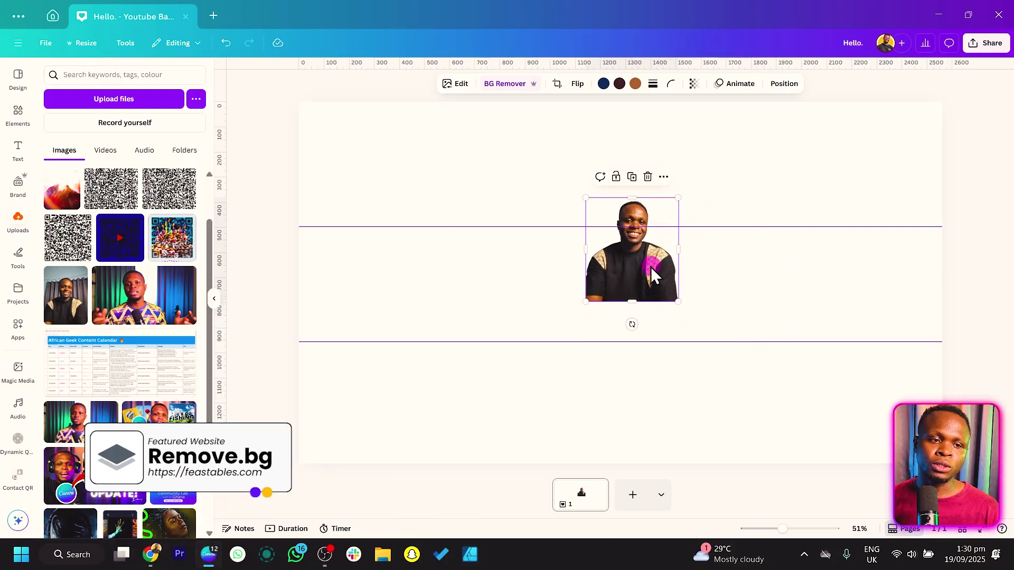
{"action": "left_click_drag", "start_coordinate": [652, 269], "coordinate": [772, 303]}
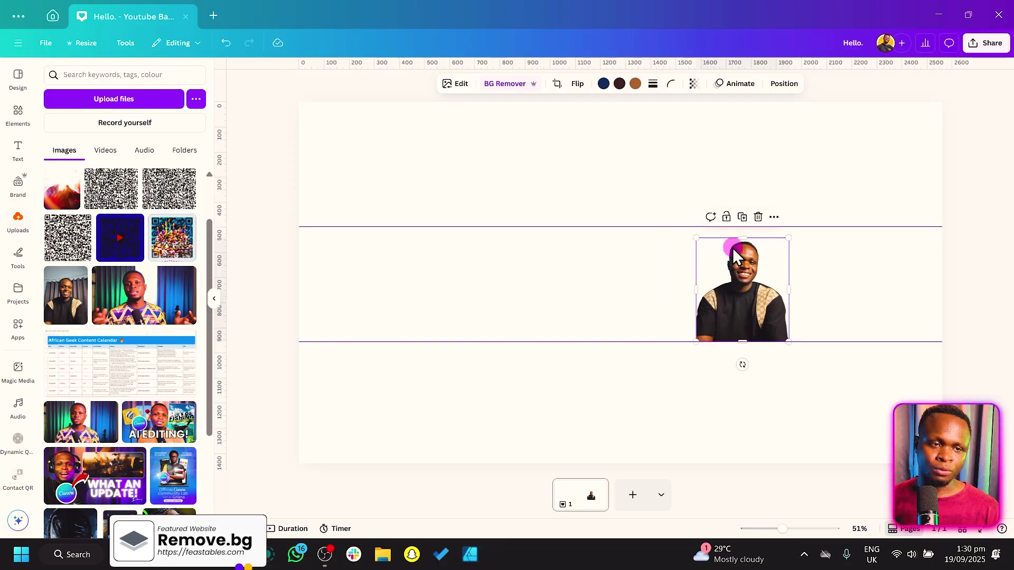
{"action": "left_click_drag", "start_coordinate": [696, 237], "coordinate": [686, 227]}
{"action": "mouse_move", "coordinate": [720, 301]}
{"action": "left_mouse_down"}
{"action": "mouse_move", "coordinate": [692, 296]}
{"action": "mouse_move", "coordinate": [688, 319]}
{"action": "mouse_move", "coordinate": [708, 303]}
{"action": "mouse_move", "coordinate": [710, 343]}
{"action": "mouse_move", "coordinate": [699, 310]}
{"action": "mouse_move", "coordinate": [691, 312]}
{"action": "mouse_move", "coordinate": [719, 318]}
{"action": "left_mouse_up"}
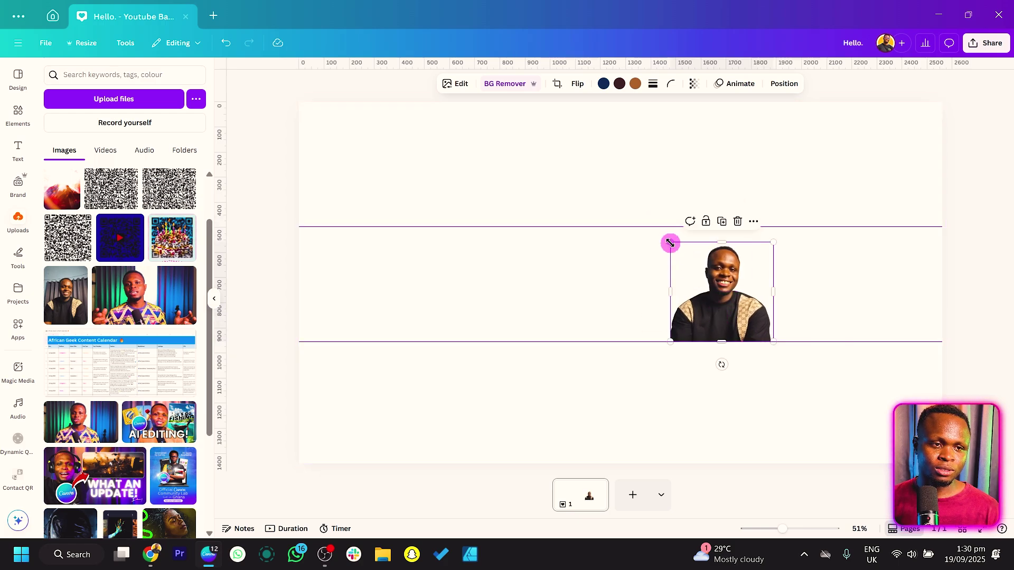
{"action": "left_click_drag", "start_coordinate": [669, 242], "coordinate": [645, 232]}
{"action": "left_click", "coordinate": [612, 155]}
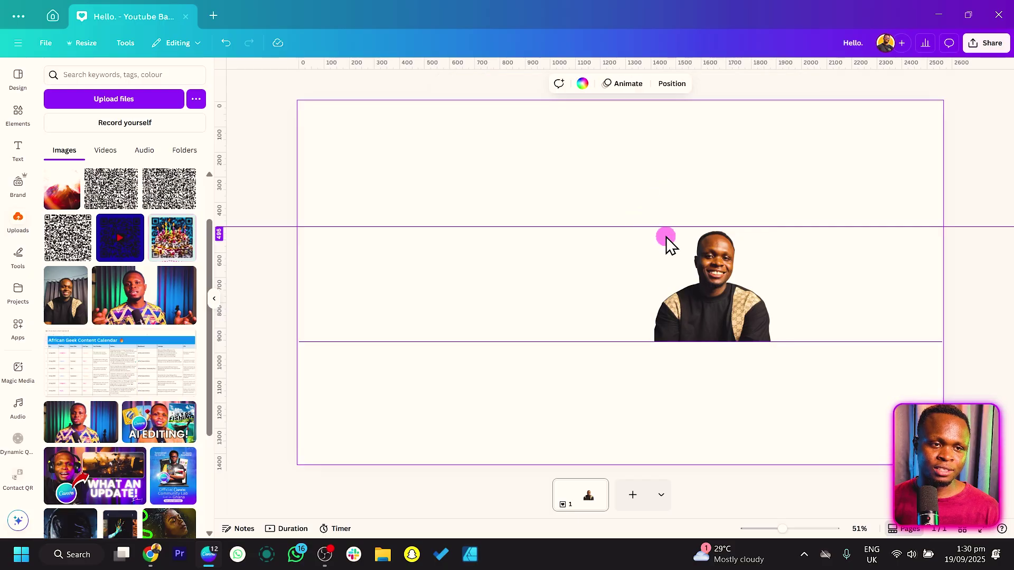
- Add a new text box in the blank area above the upper guide
{"action": "scroll", "coordinate": [562, 275], "scroll_direction": "up", "scroll_amount": 2}
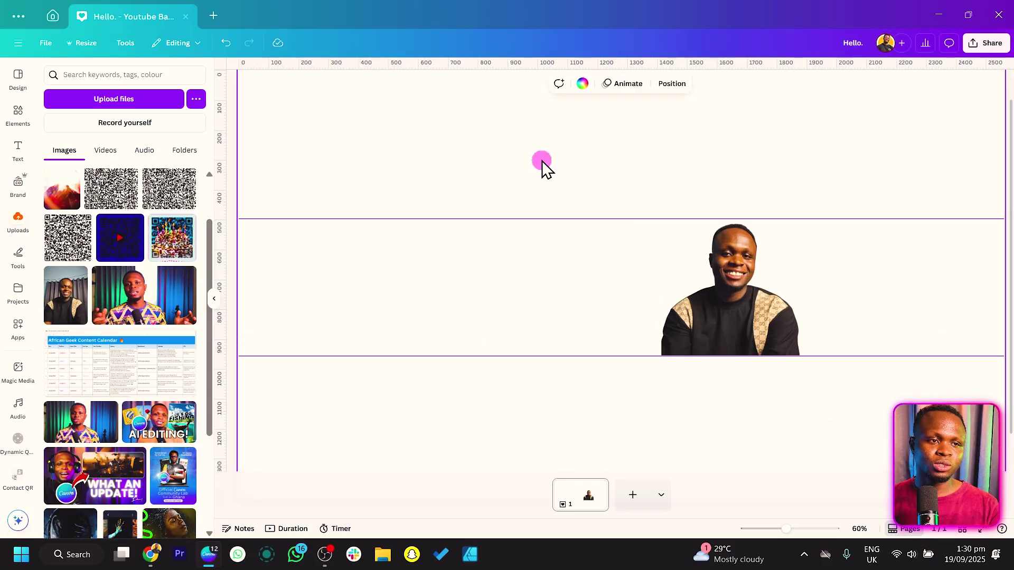
{"action": "key", "text": "t"}
{"action": "left_click_drag", "start_coordinate": [627, 310], "coordinate": [543, 184]}
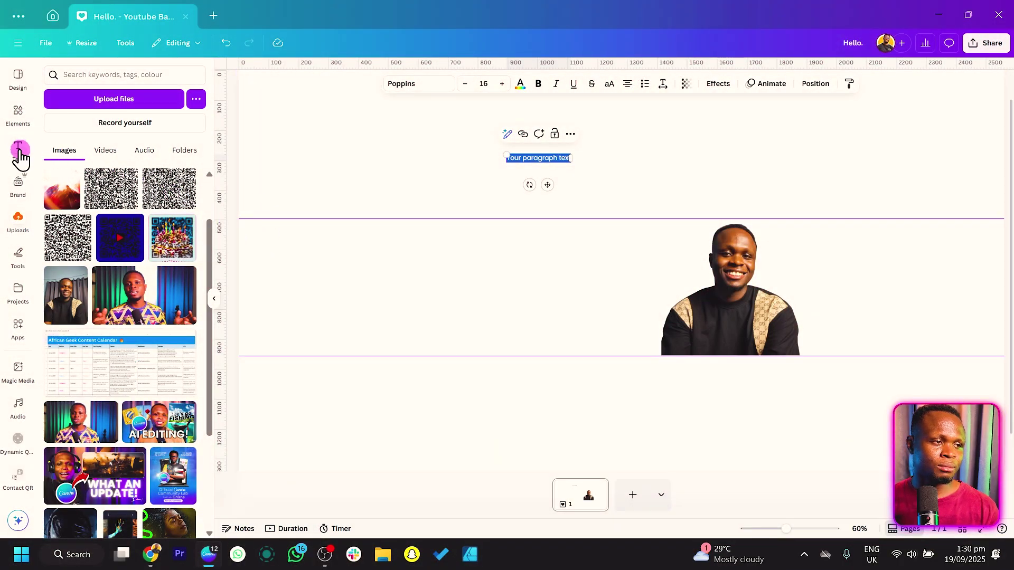
{"action": "left_click", "coordinate": [19, 152]}
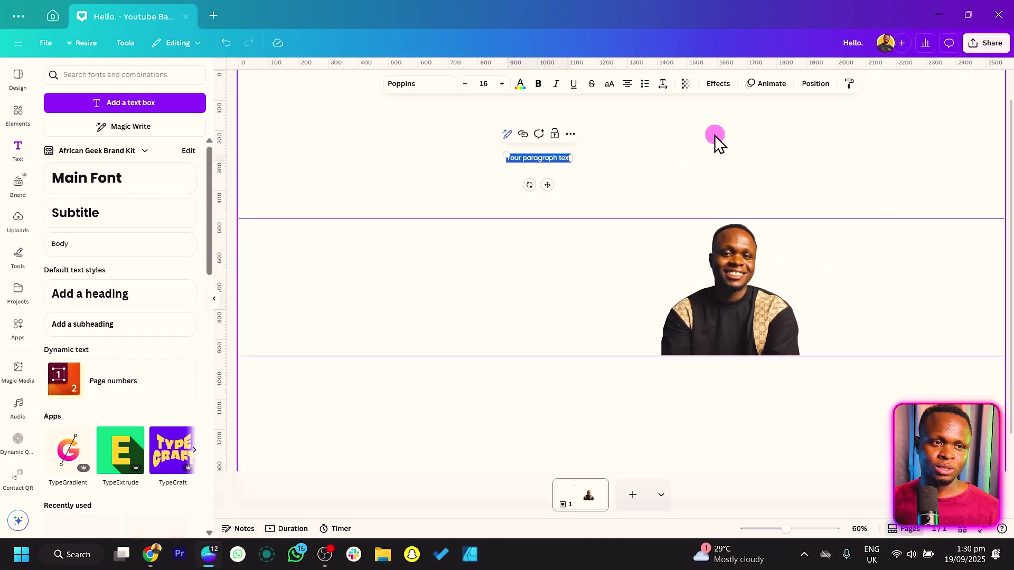
{"action": "key", "text": "l"}
{"action": "key", "text": "l"}
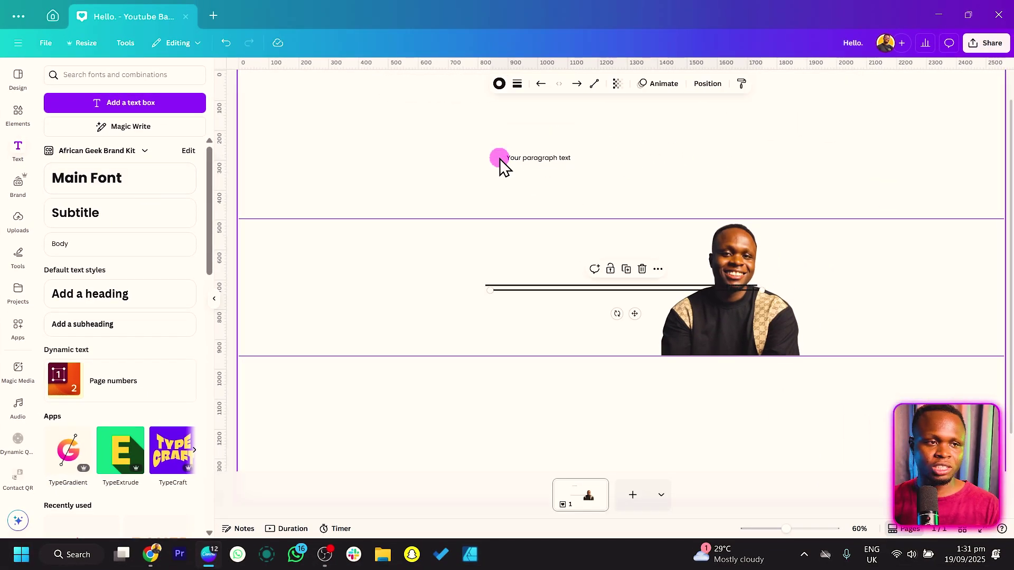
{"action": "key", "text": "ctrl+z"}
{"action": "key", "text": "ctrl+z"}
- Replace the placeholder text with "Hello." and enlarge it to about size 79.4
{"action": "double_click", "coordinate": [534, 158]}
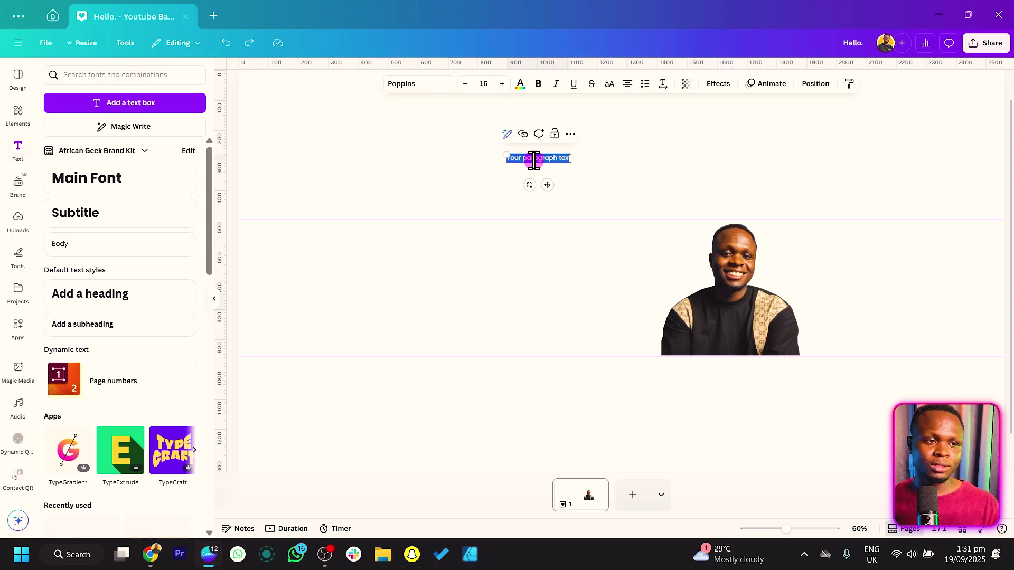
{"action": "type", "text": "Hello"}
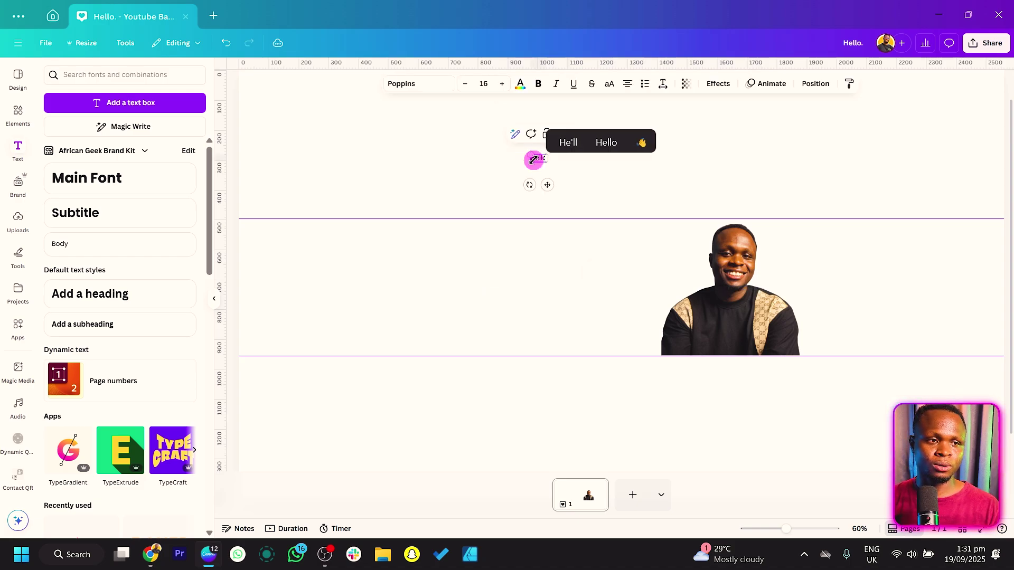
{"action": "type", "text": "."}
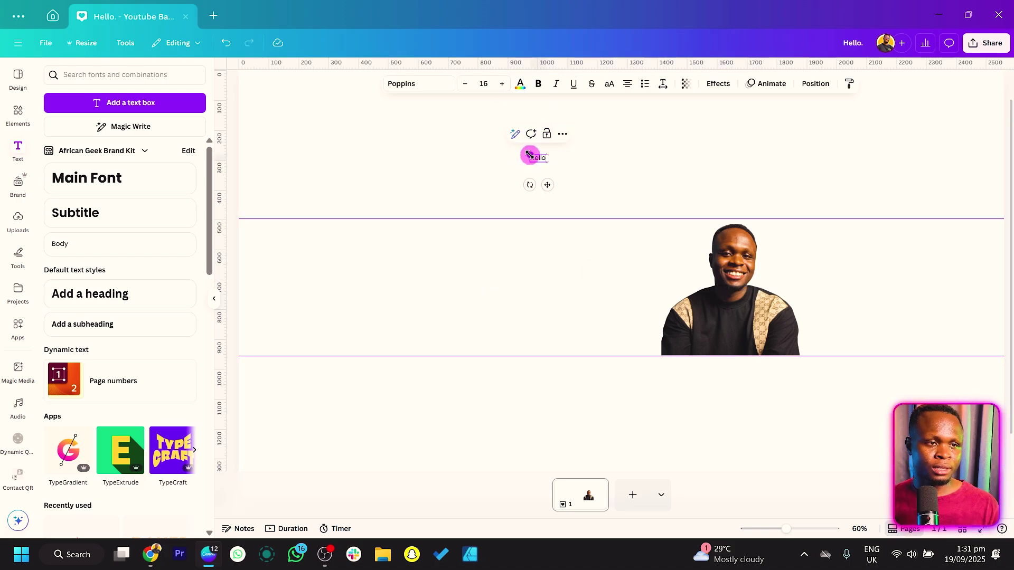
{"action": "left_click_drag", "start_coordinate": [528, 160], "coordinate": [454, 159]}
{"action": "type", "text": "."}
{"action": "left_click", "coordinate": [492, 155]}
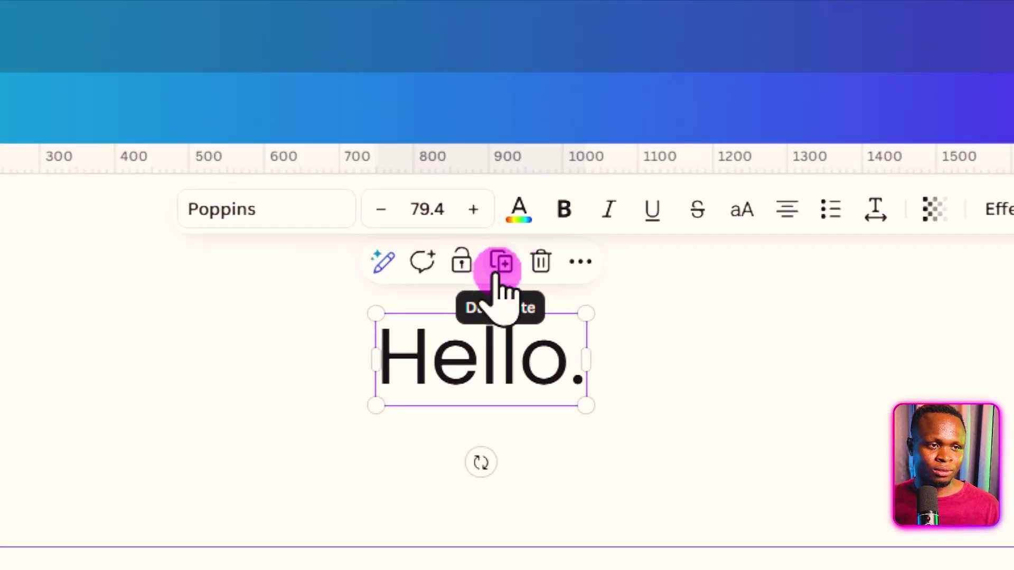
- Duplicate the "Hello." text directly below and change the copy to "I'm" followed by the creator's first name
{"action": "left_click", "coordinate": [499, 264]}
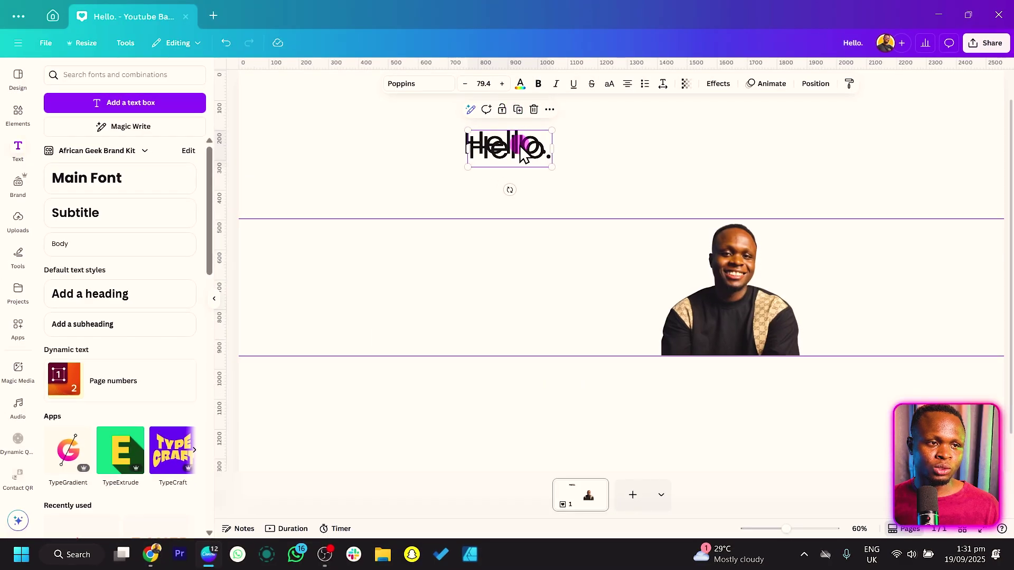
{"action": "left_click_drag", "start_coordinate": [523, 153], "coordinate": [518, 190]}
{"action": "double_click", "coordinate": [515, 181]}
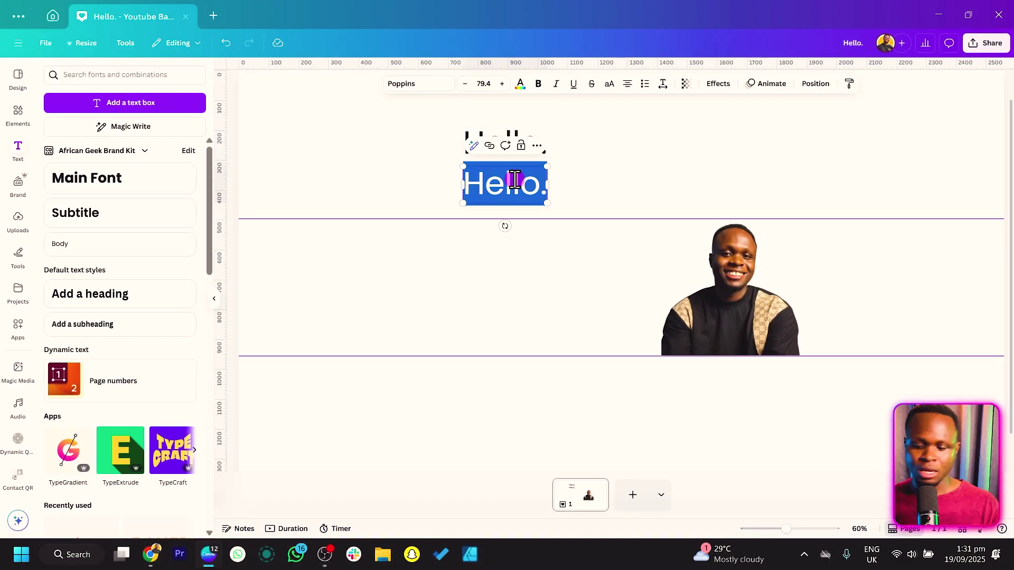
{"action": "type", "text": "I'm Benjamin"}
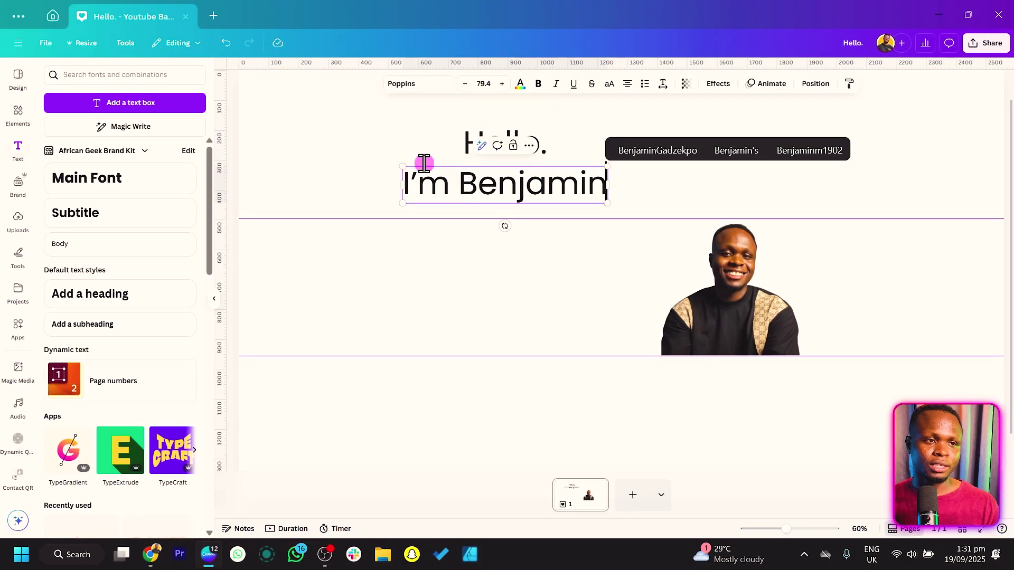
- Move "Hello." closer to the introduction line, then place both lines between the guides and enlarge them to about size 104
{"action": "left_click", "coordinate": [458, 136]}
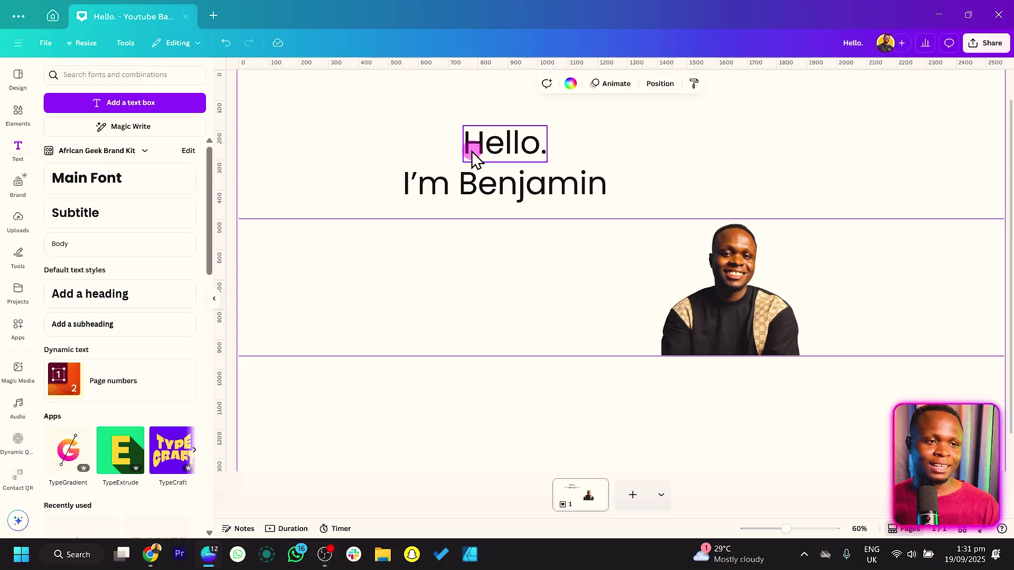
{"action": "mouse_move", "coordinate": [517, 149]}
{"action": "left_mouse_down"}
{"action": "mouse_move", "coordinate": [506, 142]}
{"action": "mouse_move", "coordinate": [509, 150]}
{"action": "left_mouse_up"}
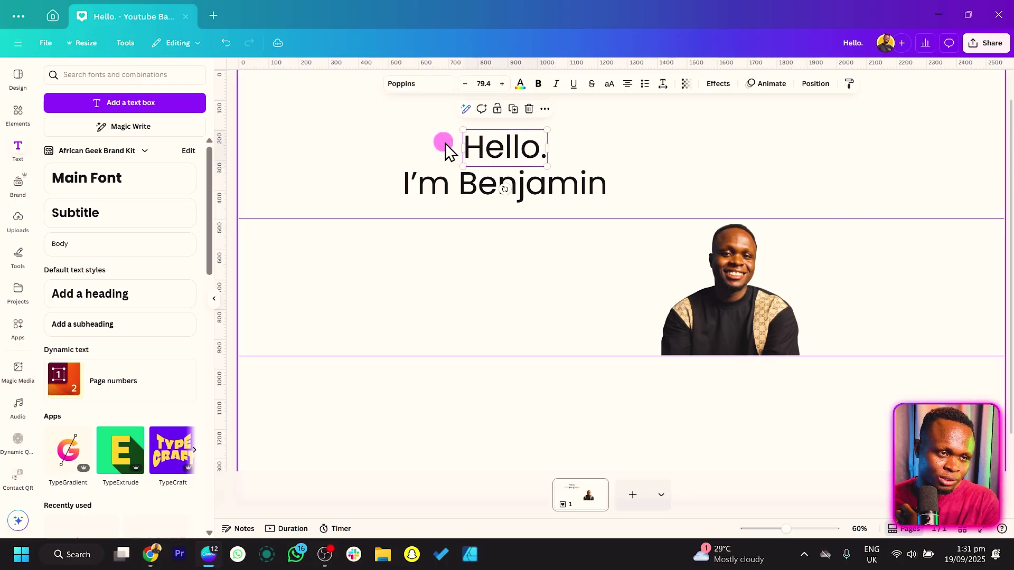
{"action": "left_click_drag", "start_coordinate": [445, 150], "coordinate": [525, 197]}
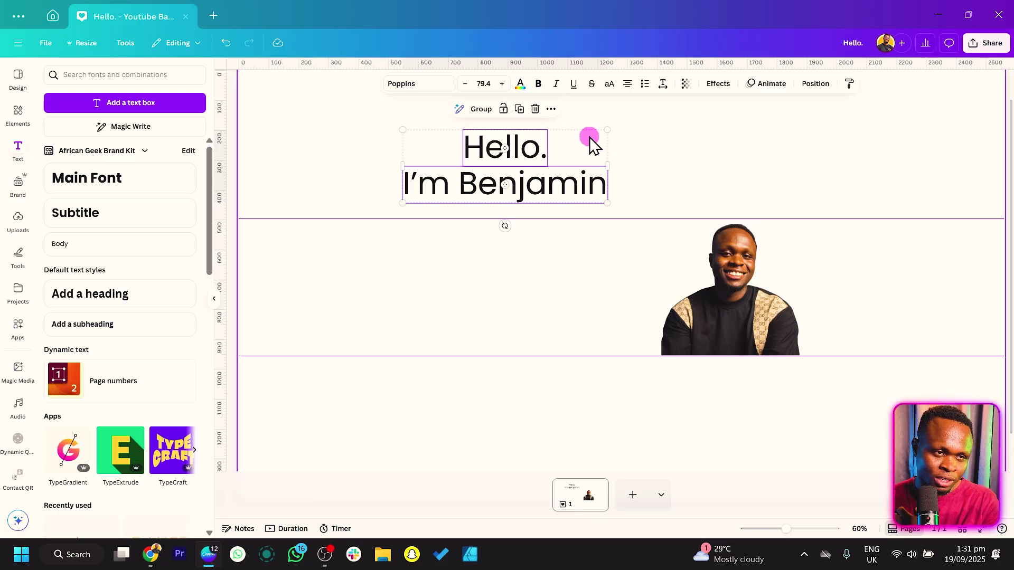
{"action": "left_click_drag", "start_coordinate": [591, 142], "coordinate": [586, 270]}
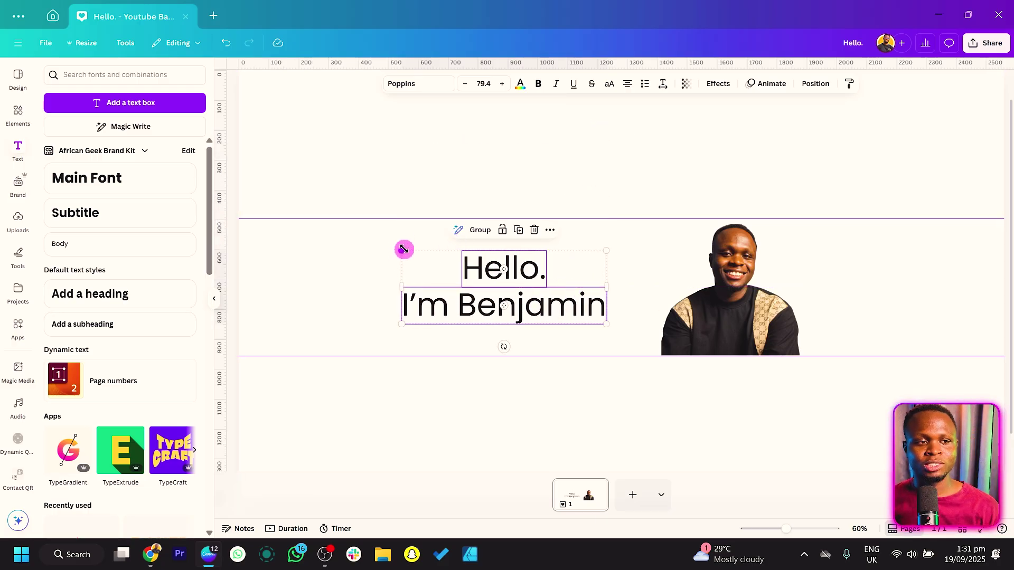
{"action": "left_click_drag", "start_coordinate": [404, 249], "coordinate": [340, 239]}
- Make both text lines bold and move the introduction line up closer to "Hello."
{"action": "left_click", "coordinate": [428, 298]}
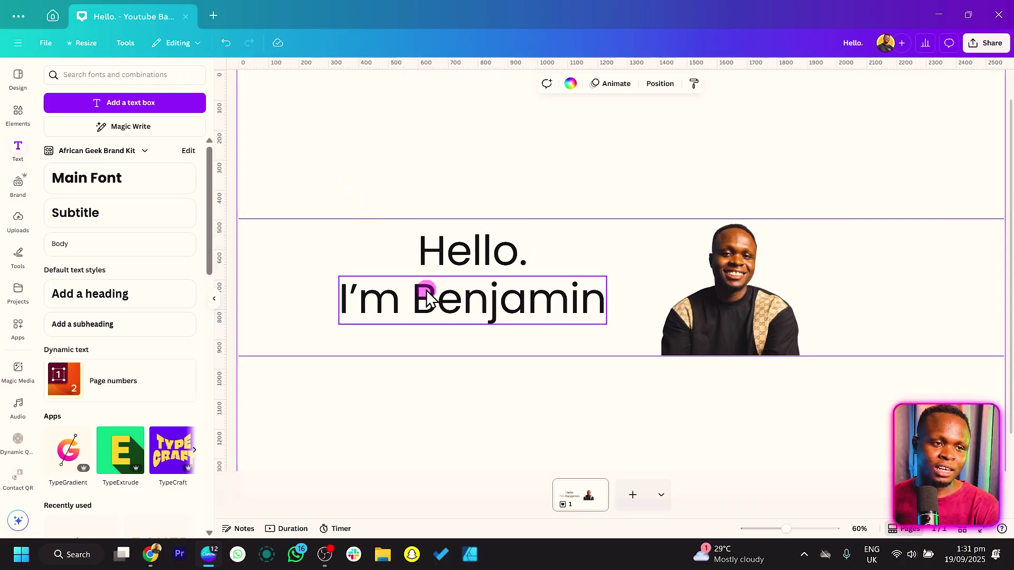
{"action": "left_click", "coordinate": [510, 270], "text": "shift"}
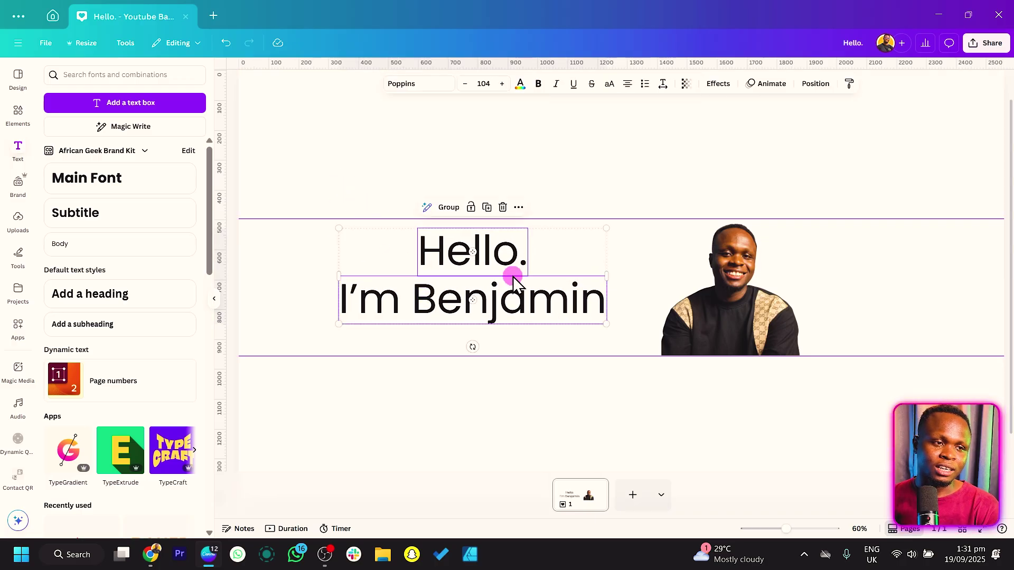
{"action": "left_click", "coordinate": [539, 85]}
{"action": "left_click", "coordinate": [590, 224]}
{"action": "left_click_drag", "start_coordinate": [549, 294], "coordinate": [551, 285]}
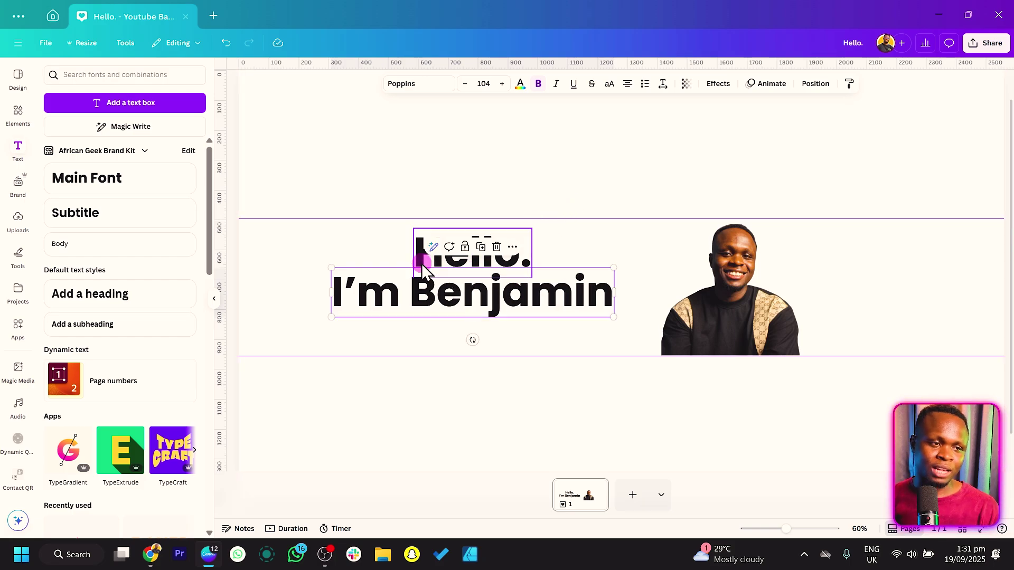
- Scale both text lines down to about size 85.2 beside the portrait, and shift the portrait left until it meets the text
{"action": "left_click", "coordinate": [432, 263]}
{"action": "key", "text": "Caps_Lock"}
{"action": "left_click", "coordinate": [368, 294], "text": "shift"}
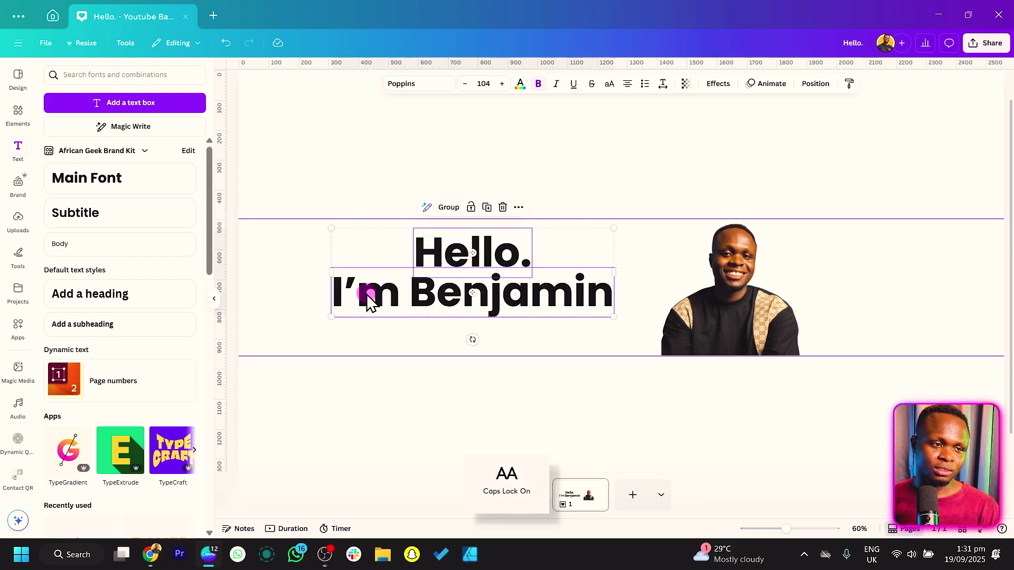
{"action": "left_click_drag", "start_coordinate": [332, 316], "coordinate": [435, 290]}
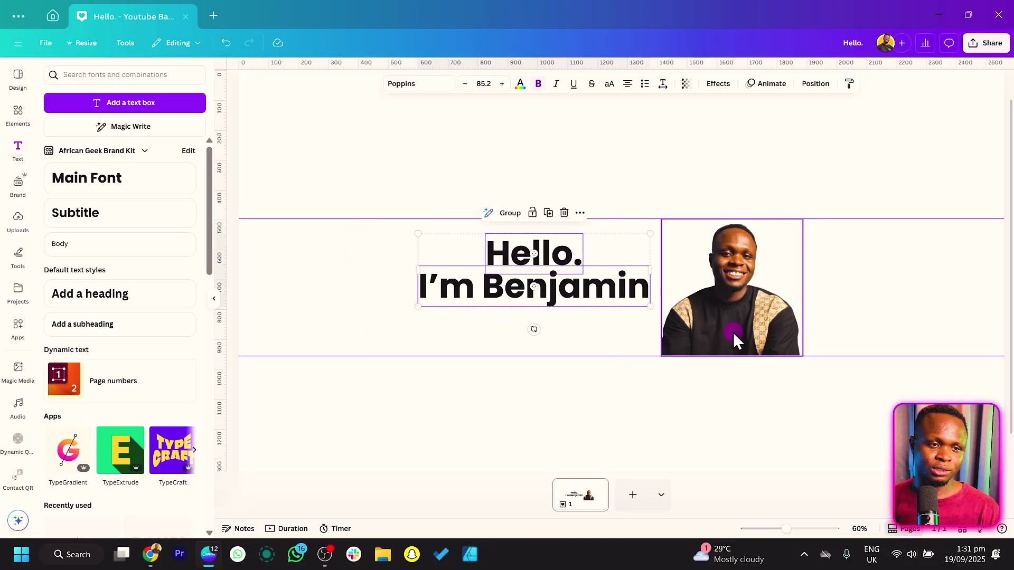
{"action": "left_click_drag", "start_coordinate": [734, 337], "coordinate": [711, 333]}
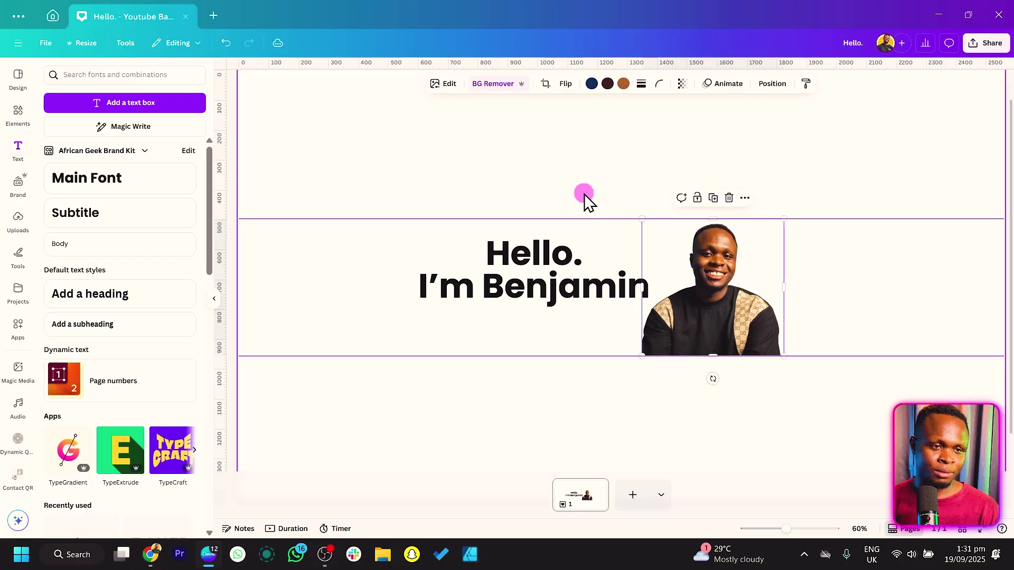
{"action": "left_click", "coordinate": [485, 181]}
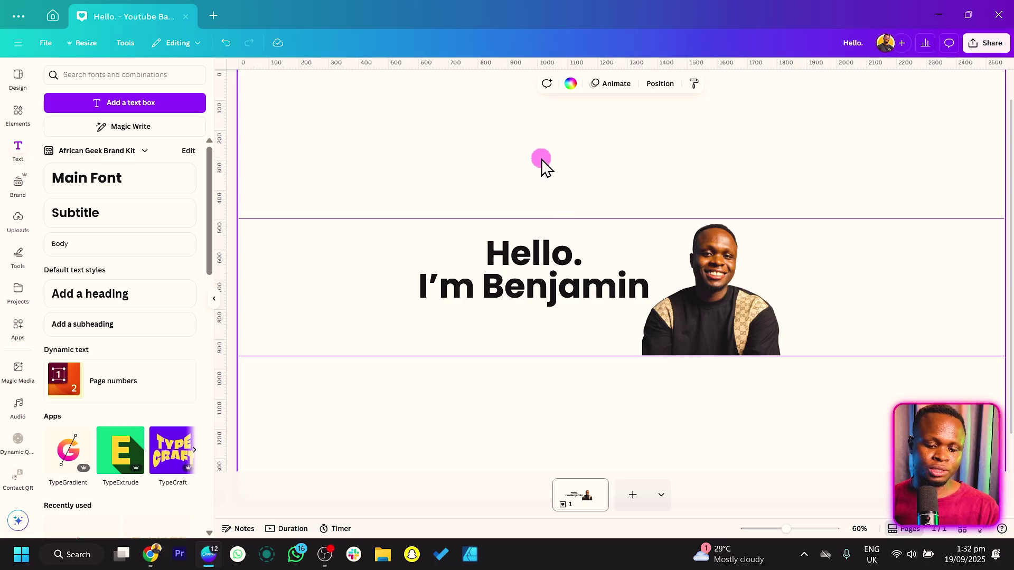
- Add a square shape and shrink it to a small block in the blank area above the upper guide
{"action": "key", "text": "r"}
{"action": "left_click_drag", "start_coordinate": [632, 337], "coordinate": [508, 240]}
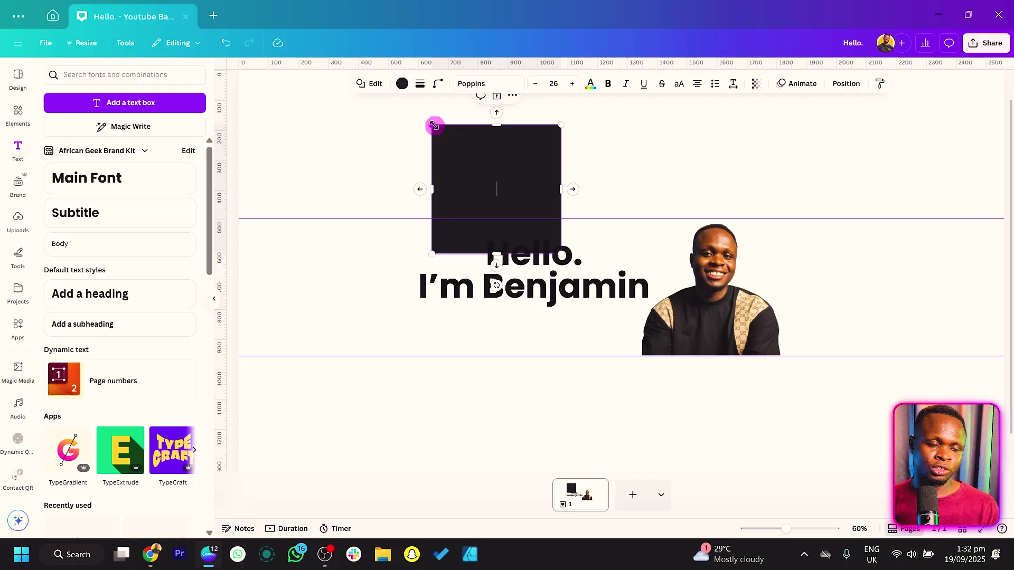
{"action": "left_click_drag", "start_coordinate": [433, 125], "coordinate": [466, 163]}
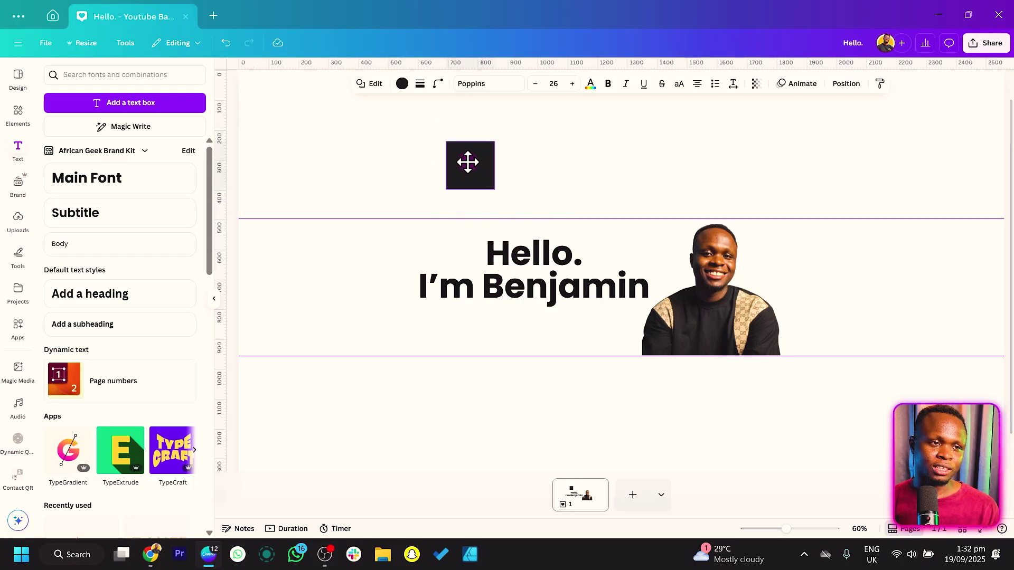
- Try the cream document colour on the square, then fill it with the first black document colour
{"action": "left_click", "coordinate": [402, 84]}
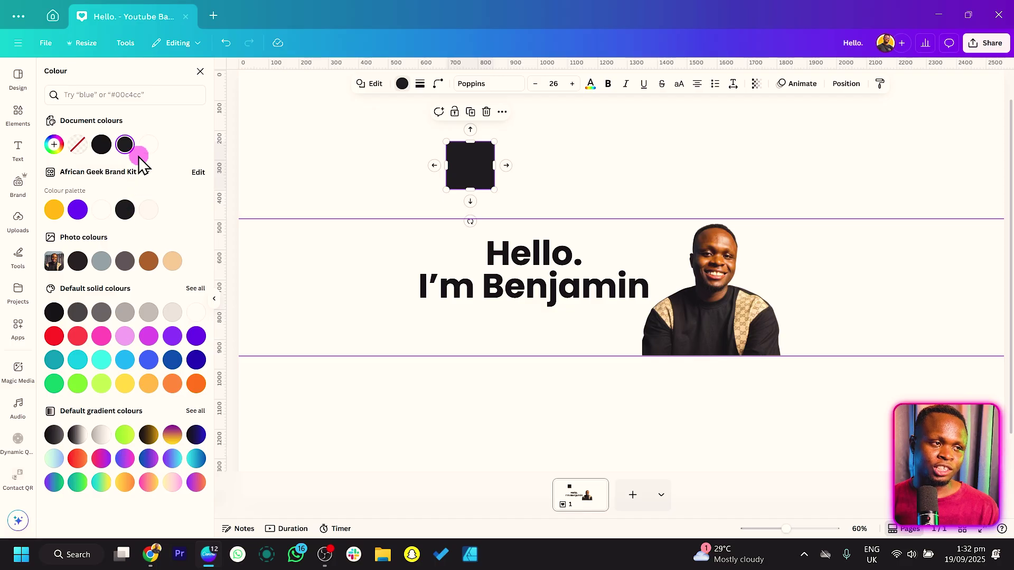
{"action": "left_click", "coordinate": [148, 145]}
{"action": "left_click", "coordinate": [99, 145]}
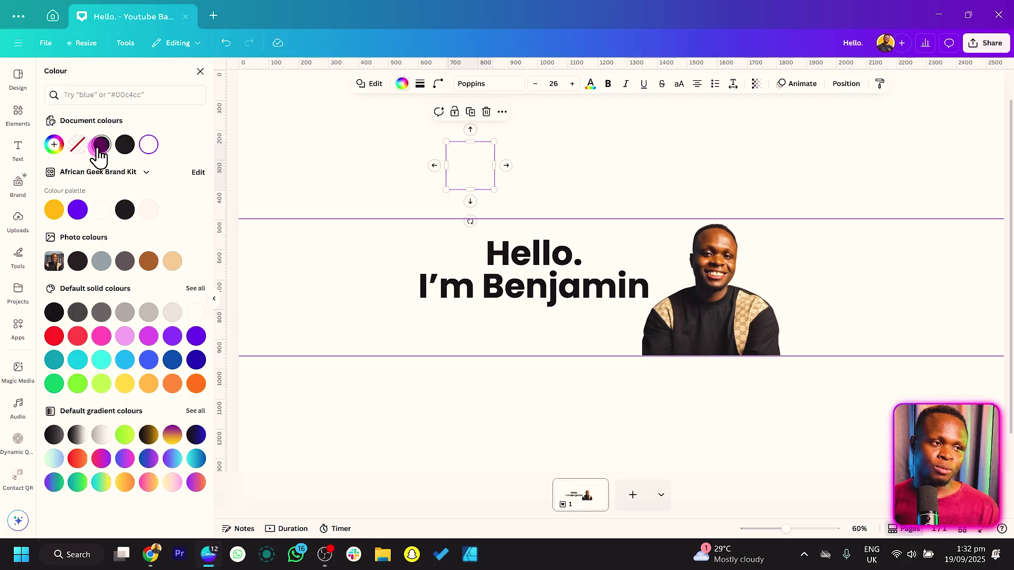
{"action": "left_click", "coordinate": [100, 145]}
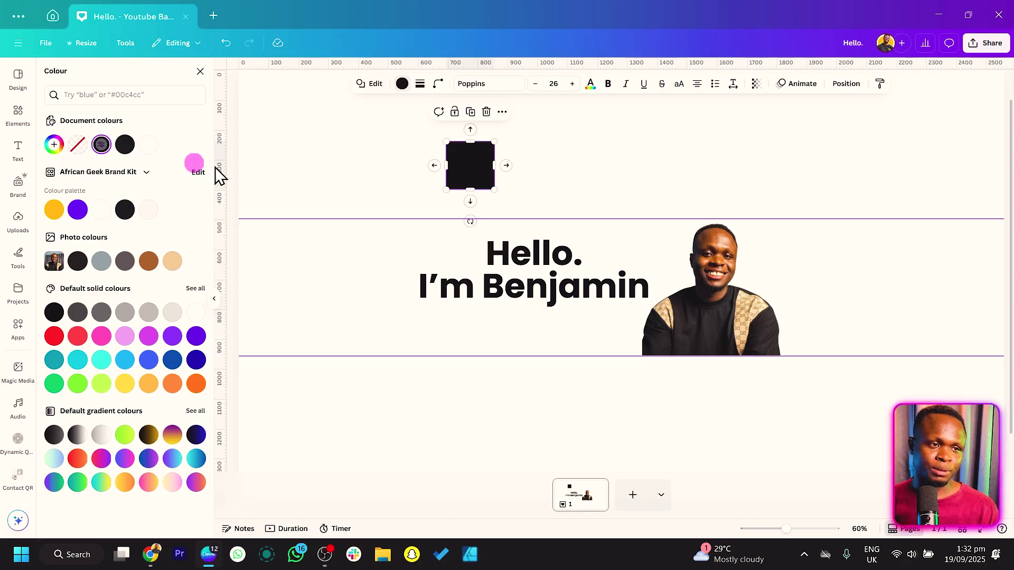
{"action": "left_click", "coordinate": [363, 172]}
{"action": "left_click", "coordinate": [466, 172]}
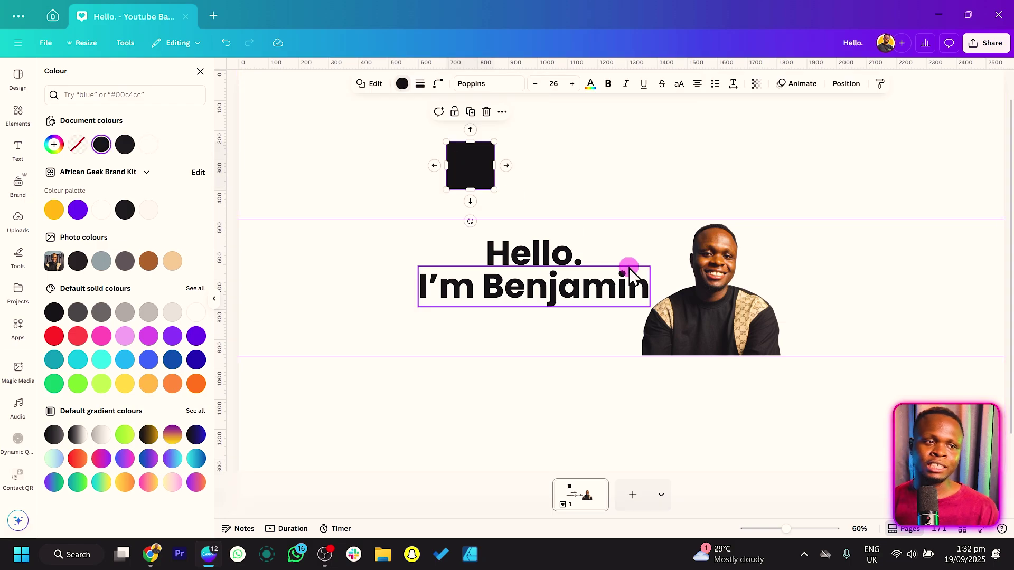
- Round the corners of the black square by about 18
{"action": "left_click", "coordinate": [455, 113]}
{"action": "left_click", "coordinate": [440, 85]}
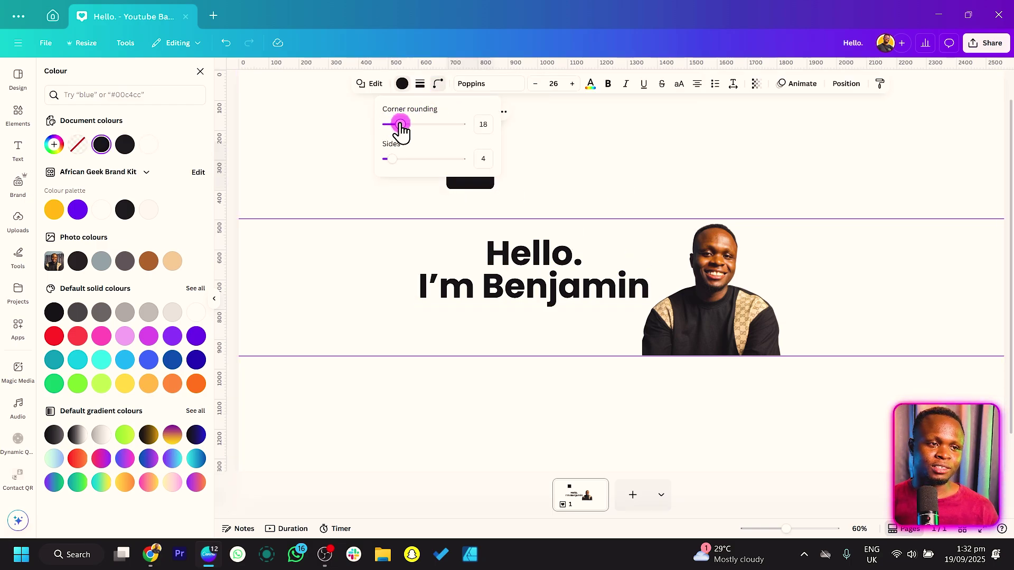
{"action": "left_click_drag", "start_coordinate": [399, 126], "coordinate": [381, 127]}
{"action": "left_click", "coordinate": [308, 129]}
{"action": "left_click", "coordinate": [447, 196]}
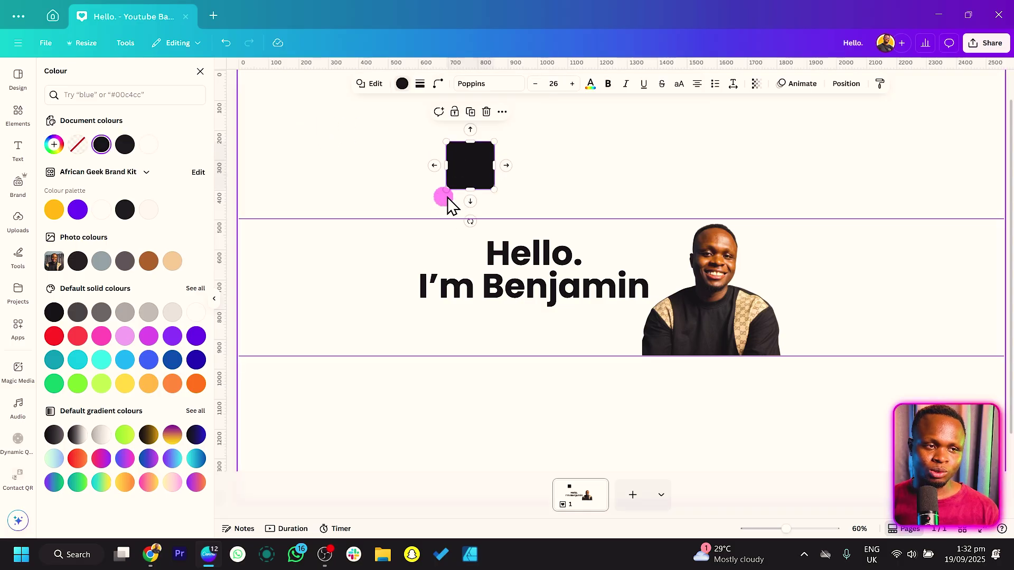
- Shrink the rounded square slightly and move it up and to the left in the blank area above the upper guide
{"action": "left_click_drag", "start_coordinate": [448, 189], "coordinate": [455, 188]}
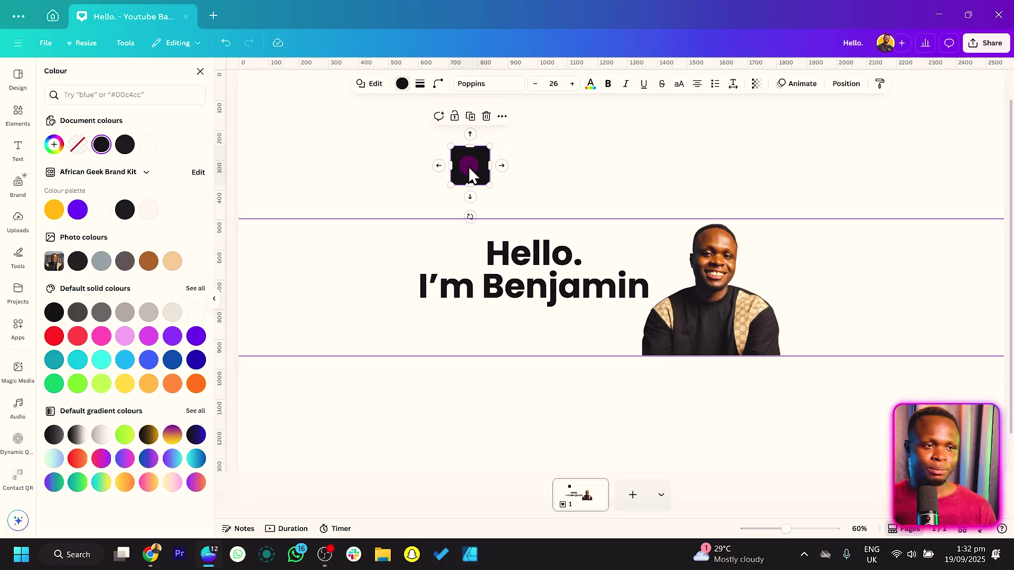
{"action": "left_click_drag", "start_coordinate": [468, 166], "coordinate": [466, 140]}
{"action": "left_click", "coordinate": [285, 153]}
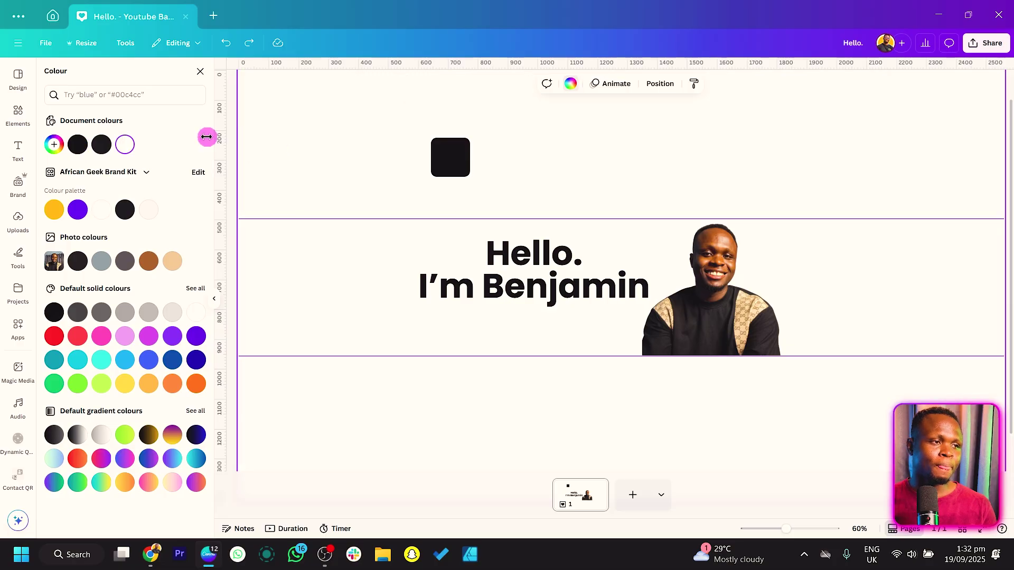
- Search the elements for "SHADOW" and add the blurred dark square shadow graphic to the banner
{"action": "left_click", "coordinate": [18, 114]}
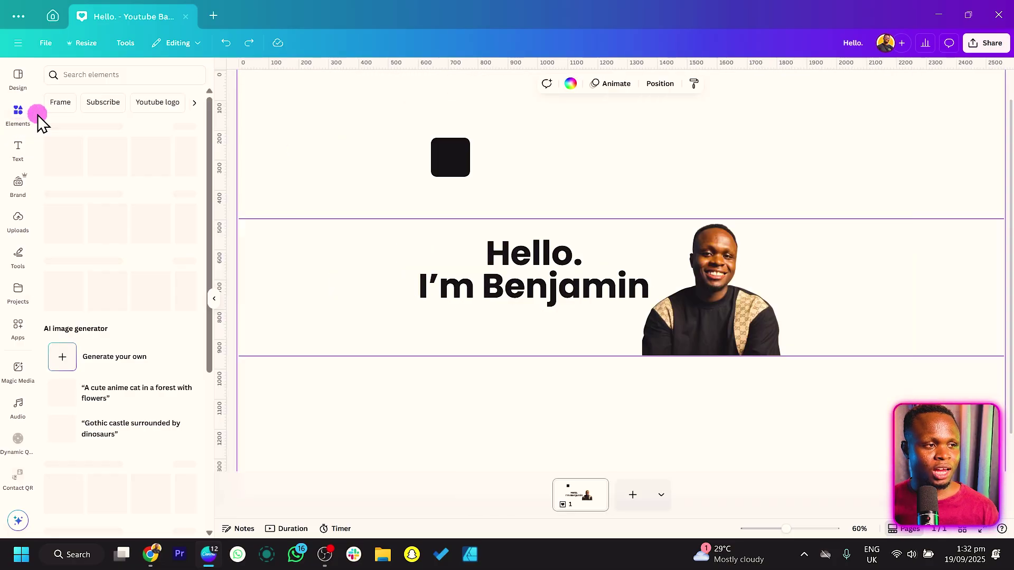
{"action": "left_click", "coordinate": [88, 75]}
{"action": "type", "text": "SHA"}
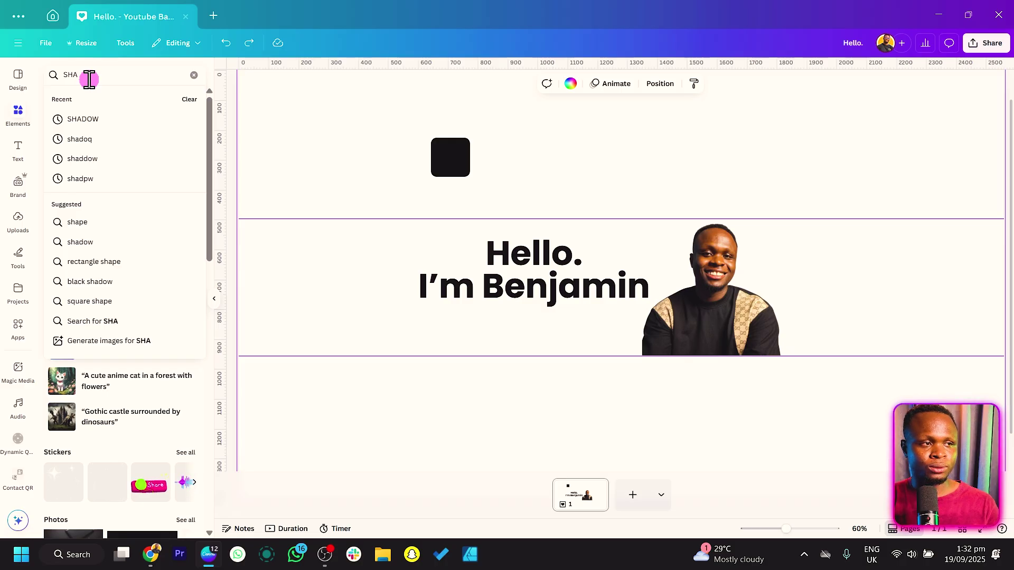
{"action": "type", "text": "DOW"}
{"action": "key", "text": "Return"}
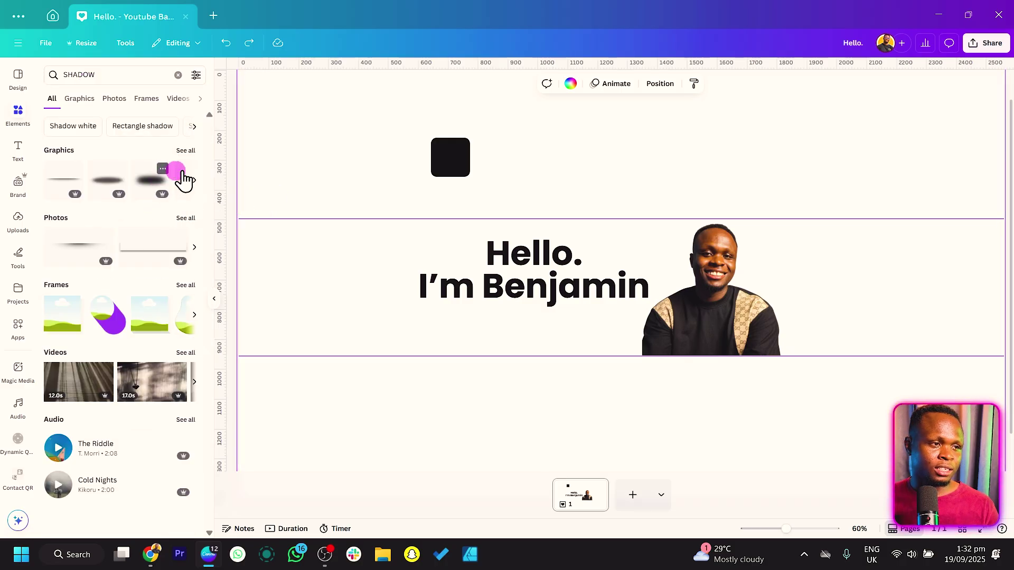
{"action": "left_click", "coordinate": [184, 154]}
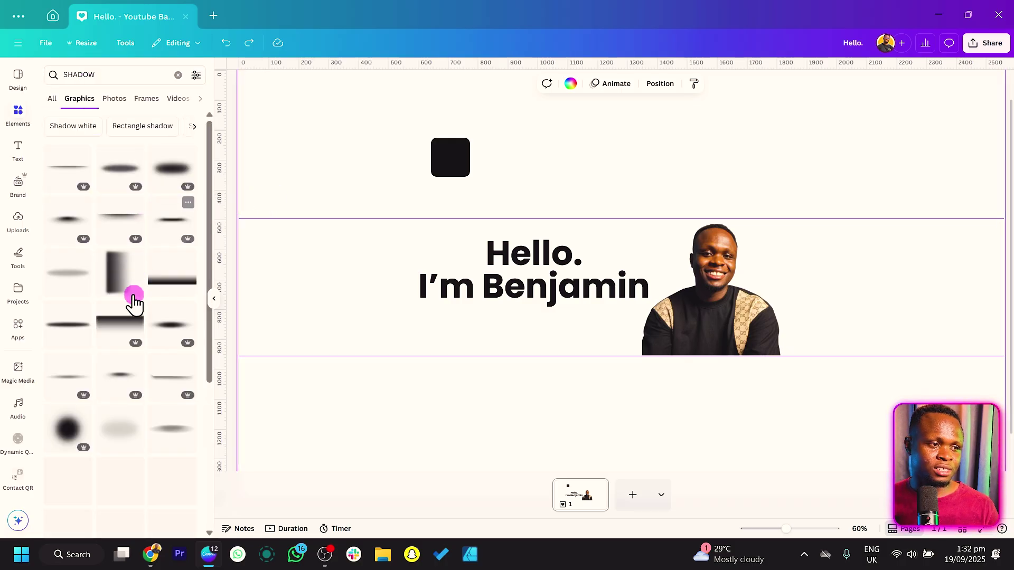
{"action": "scroll", "coordinate": [117, 355], "scroll_direction": "down", "scroll_amount": 7}
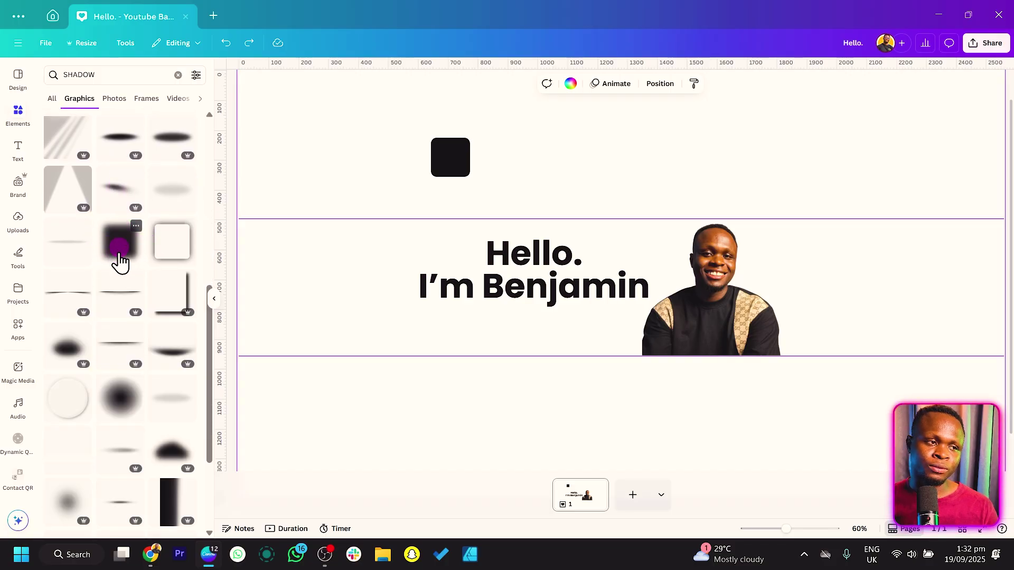
{"action": "left_click", "coordinate": [129, 258]}
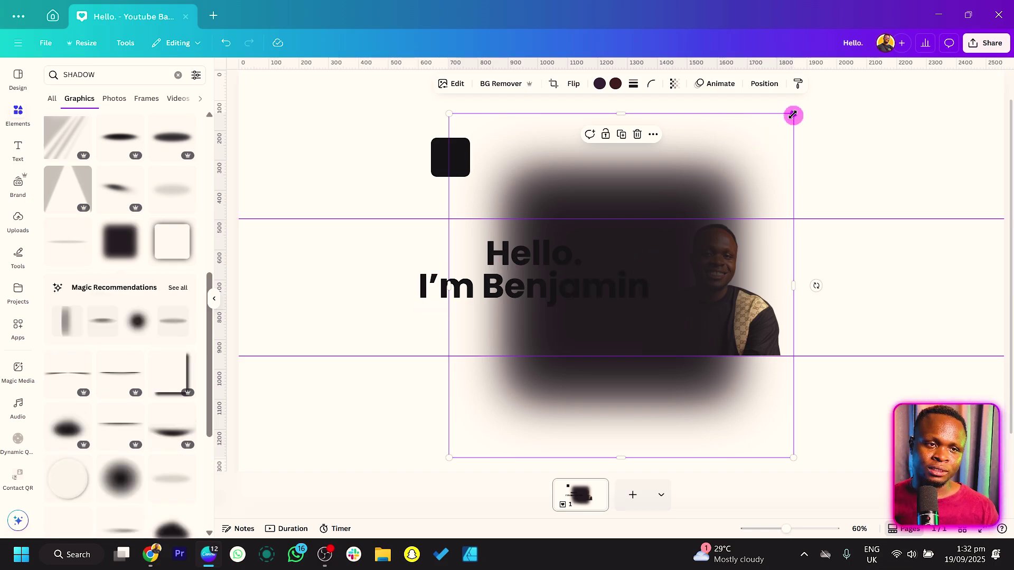
- Scale the shadow down to slightly larger than the rounded square, centred on it, and send it behind the square
{"action": "left_click_drag", "start_coordinate": [792, 115], "coordinate": [455, 191]}
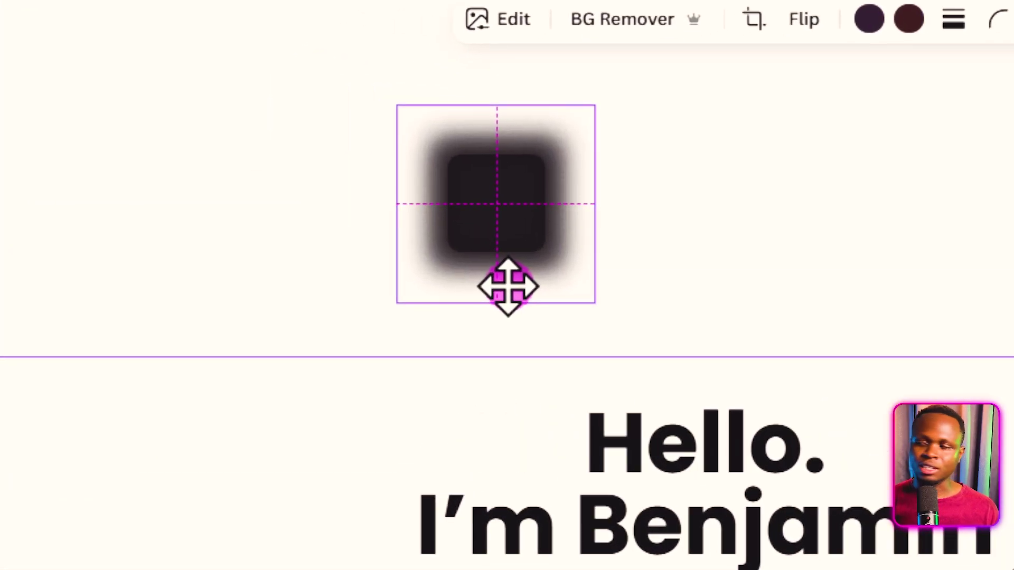
{"action": "left_click_drag", "start_coordinate": [508, 287], "coordinate": [508, 286]}
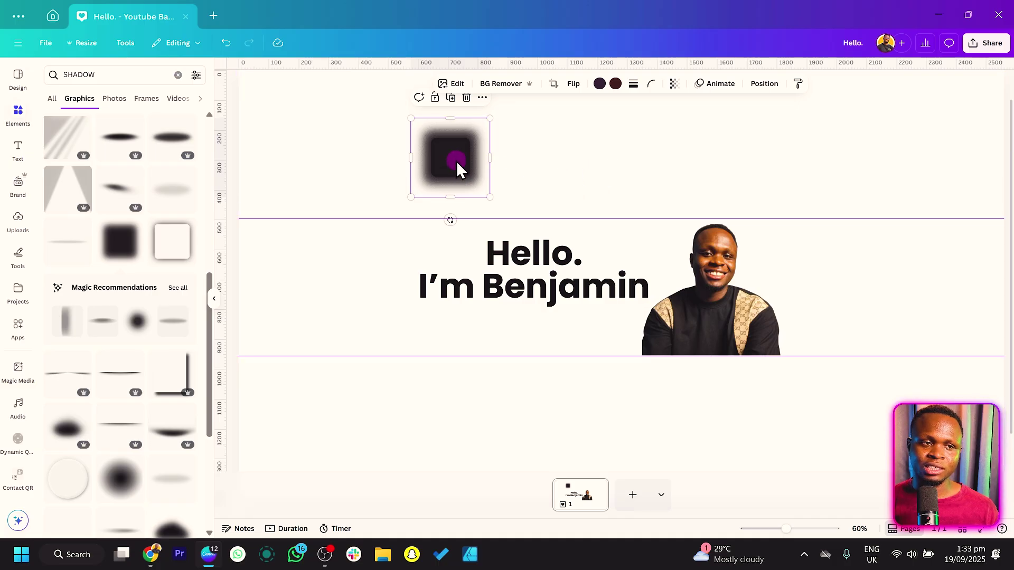
{"action": "right_click", "coordinate": [457, 161]}
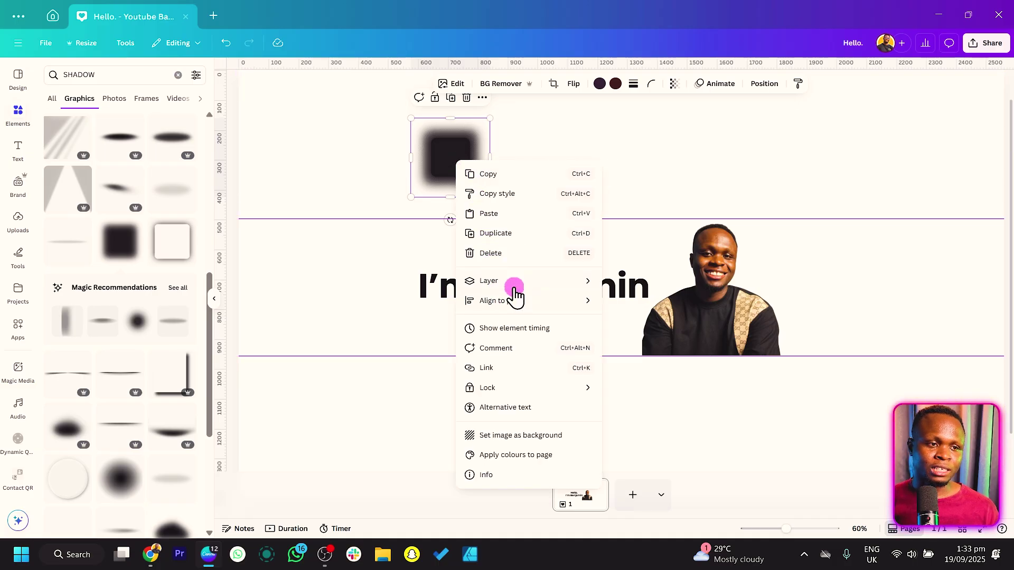
{"action": "mouse_move", "coordinate": [515, 289]}
{"action": "left_click", "coordinate": [663, 327]}
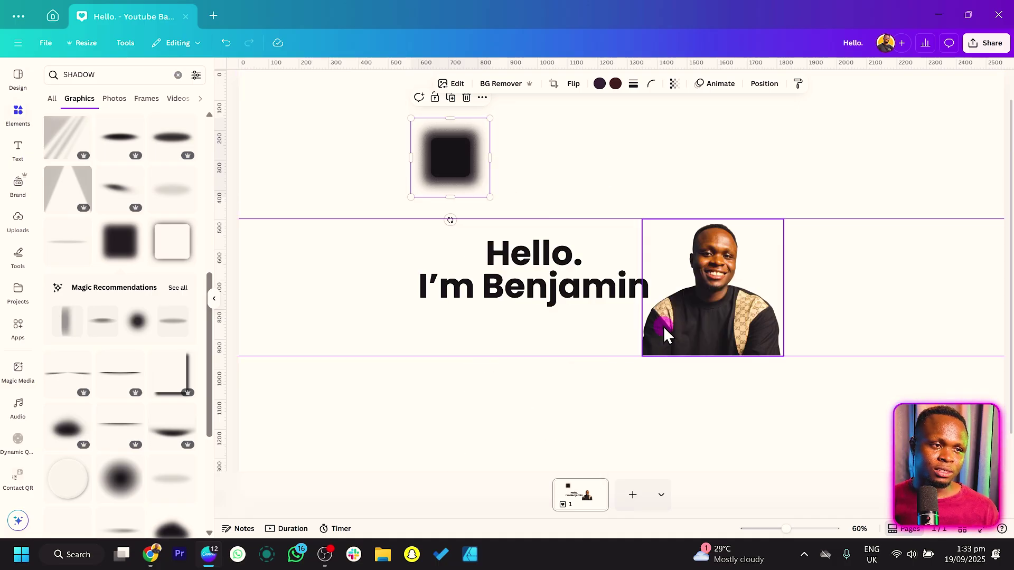
{"action": "left_click", "coordinate": [376, 133]}
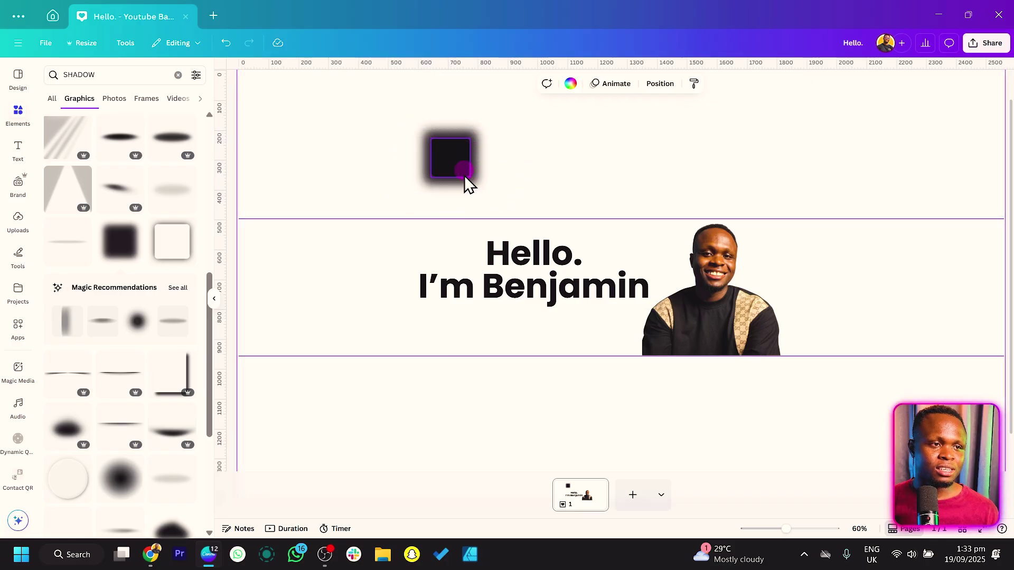
- Set the transparency of the shadow behind the square to 21
{"action": "left_click", "coordinate": [431, 192]}
{"action": "left_click", "coordinate": [682, 85]}
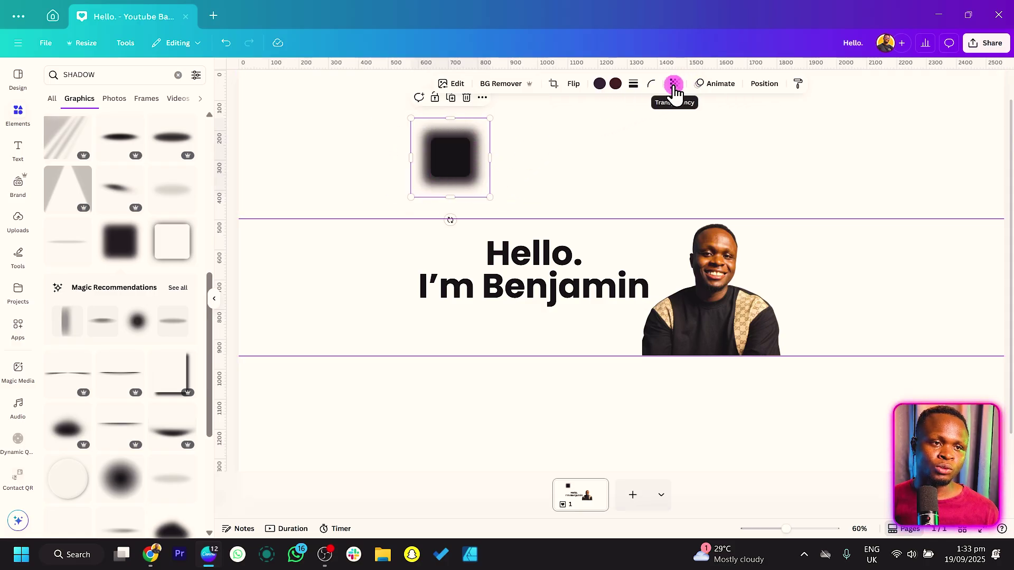
{"action": "left_click_drag", "start_coordinate": [674, 126], "coordinate": [645, 135]}
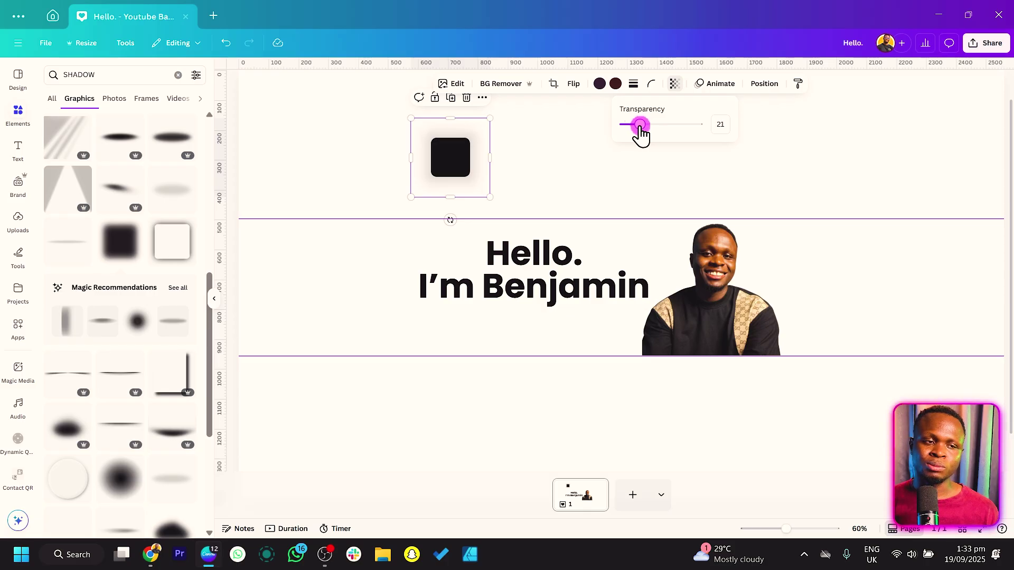
{"action": "left_click", "coordinate": [374, 169]}
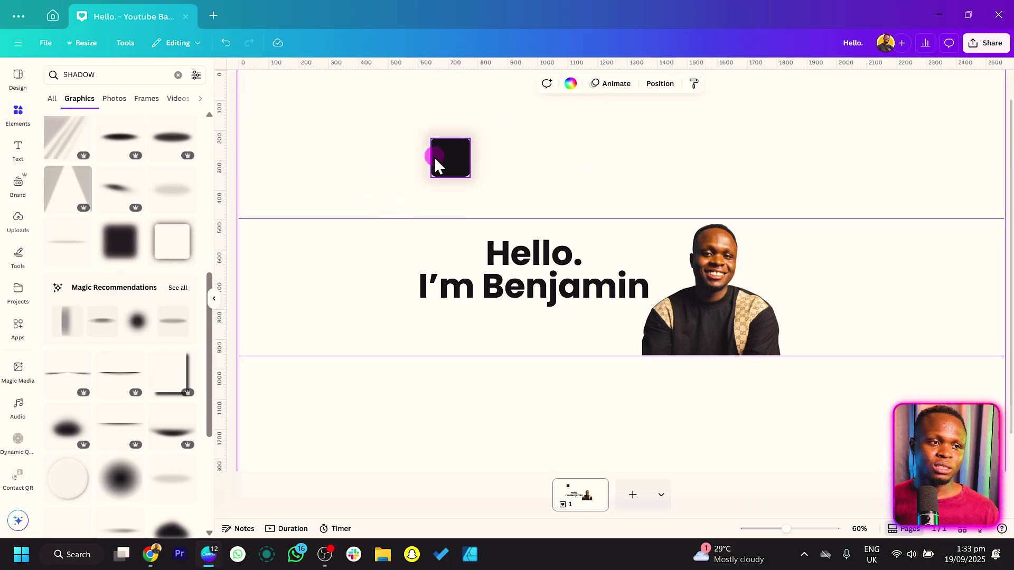
- Fill the rounded square with the cream document colour and group it with its shadow
{"action": "left_click", "coordinate": [434, 157]}
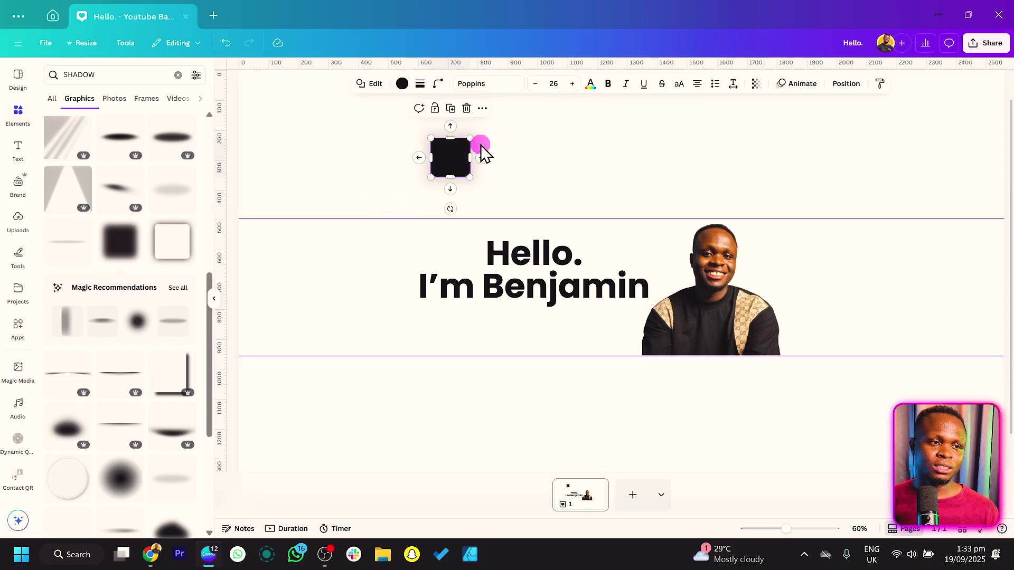
{"action": "left_click", "coordinate": [402, 83]}
{"action": "left_click", "coordinate": [125, 144]}
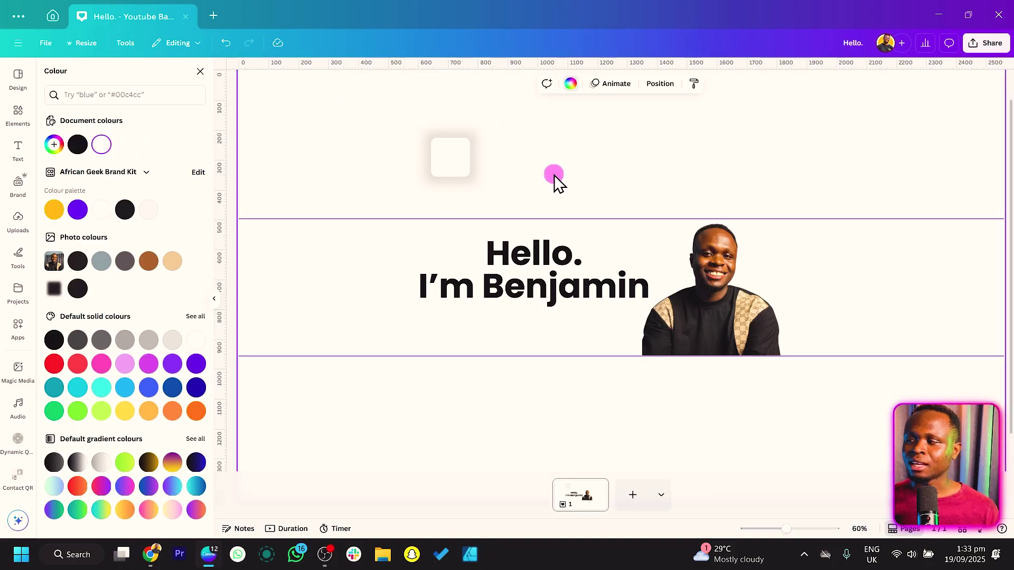
{"action": "left_click_drag", "start_coordinate": [553, 150], "coordinate": [435, 163]}
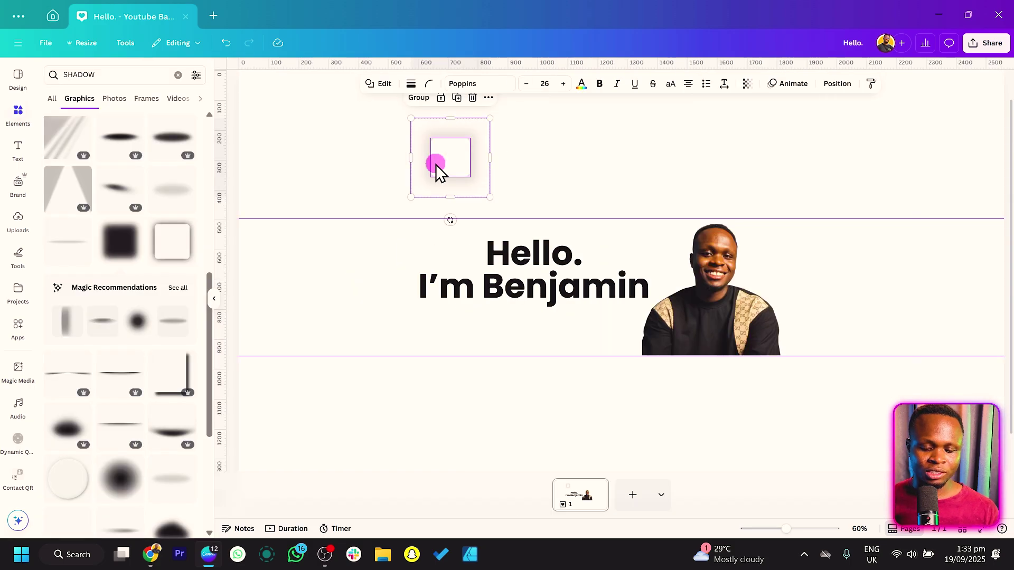
{"action": "key", "text": "ctrl+g"}
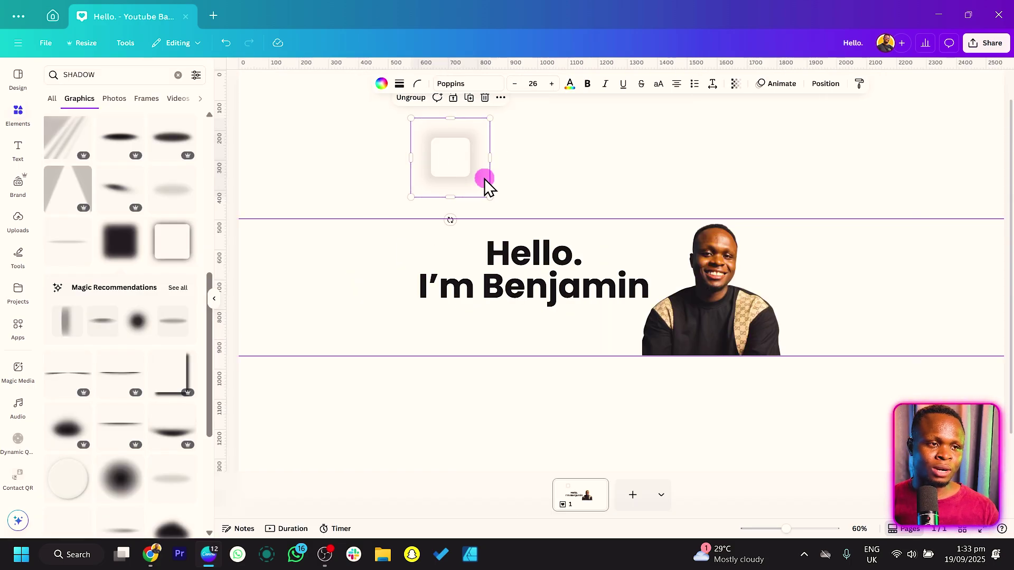
- Undo the trial duplicate of the grouped tile and set the shadow's transparency within the group to 9
{"action": "left_click_drag", "start_coordinate": [477, 182], "coordinate": [548, 182]}
{"action": "key", "text": "ctrl+z"}
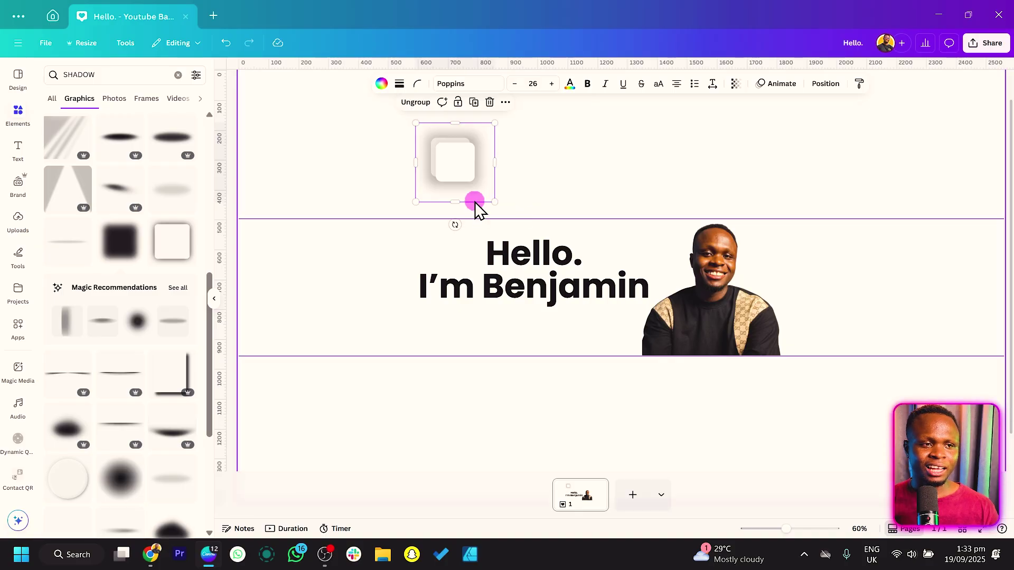
{"action": "left_click", "coordinate": [459, 200]}
{"action": "left_click", "coordinate": [454, 193]}
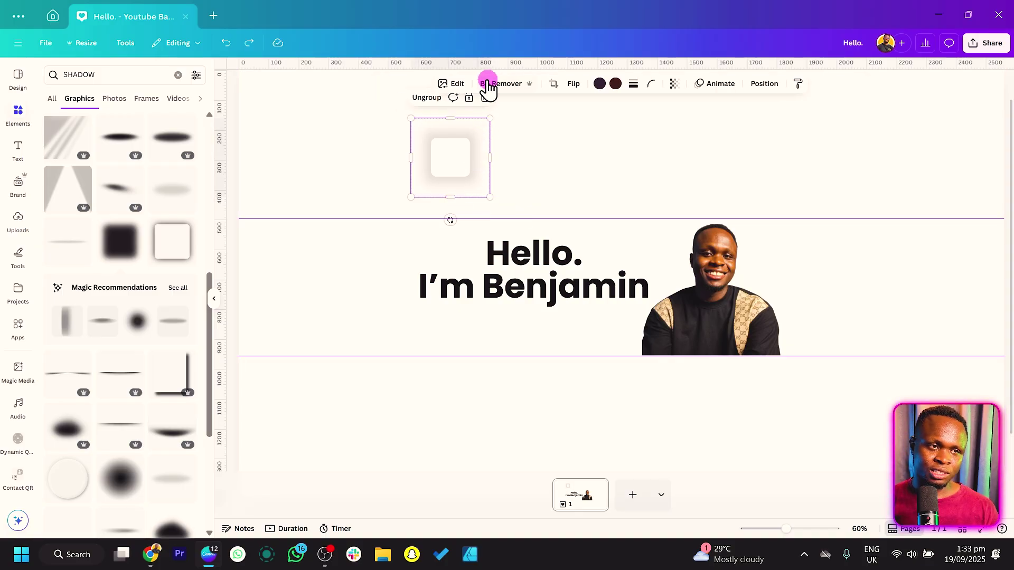
{"action": "left_click", "coordinate": [672, 84]}
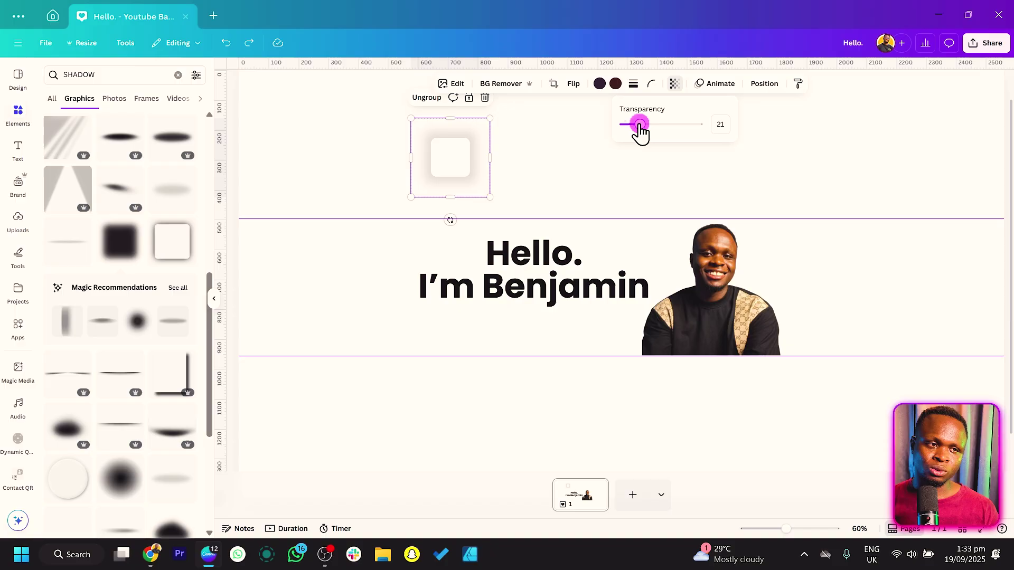
{"action": "left_click_drag", "start_coordinate": [640, 131], "coordinate": [634, 131]}
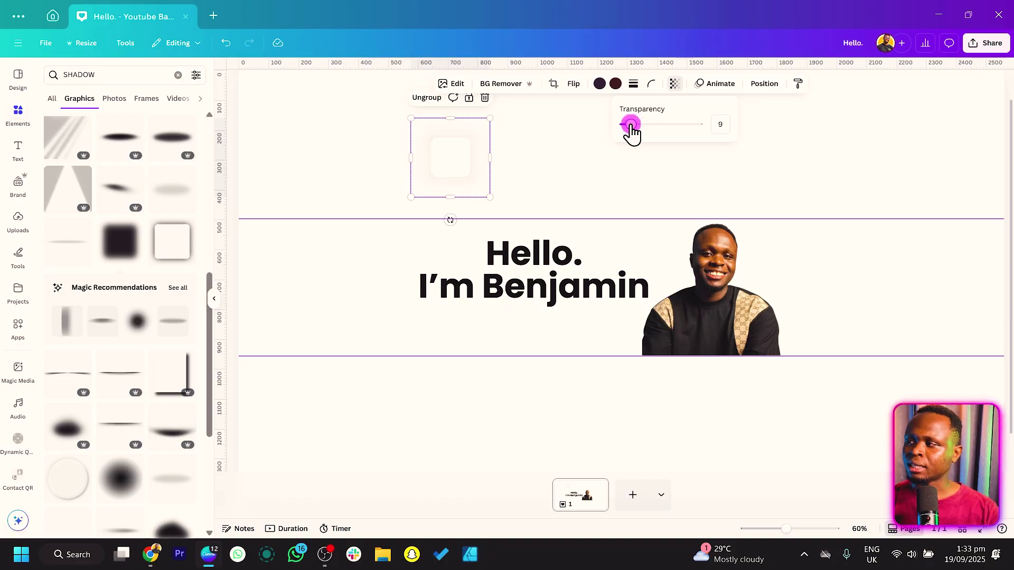
{"action": "left_click", "coordinate": [364, 122]}
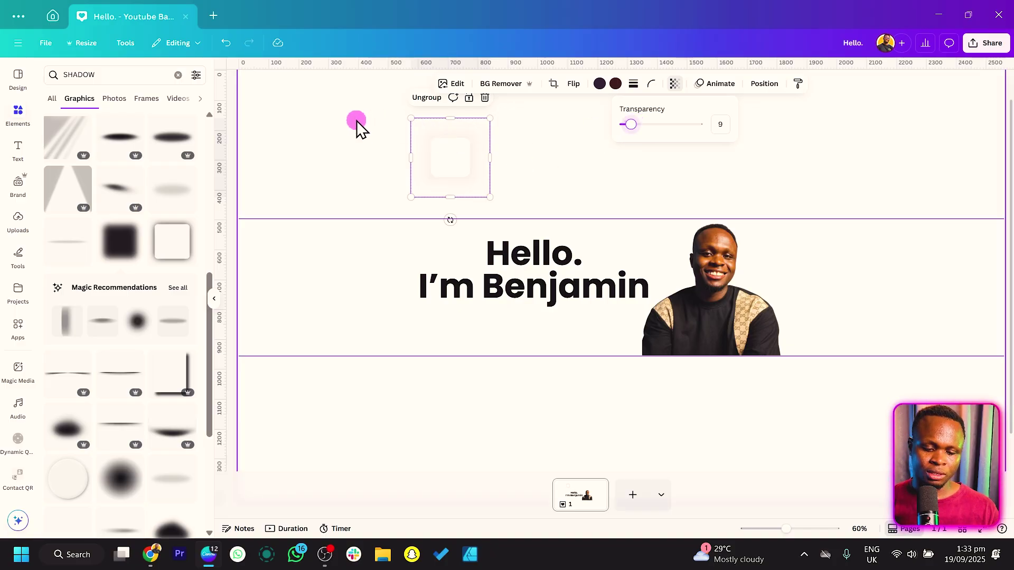
- Duplicate the grouped tile to the right repeatedly at equal spacing to form a row of eight tiles
{"action": "left_click_drag", "start_coordinate": [364, 132], "coordinate": [555, 159]}
{"action": "key", "text": "ctrl+d"}
{"action": "key", "text": "ctrl+d"}
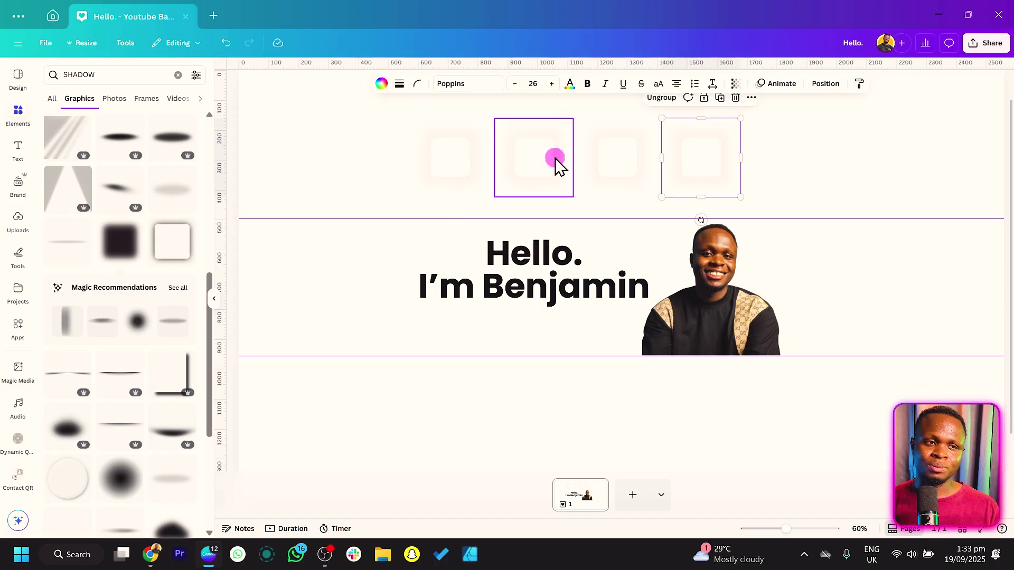
{"action": "key", "text": "ctrl+d"}
{"action": "key", "text": "ctrl+d"}
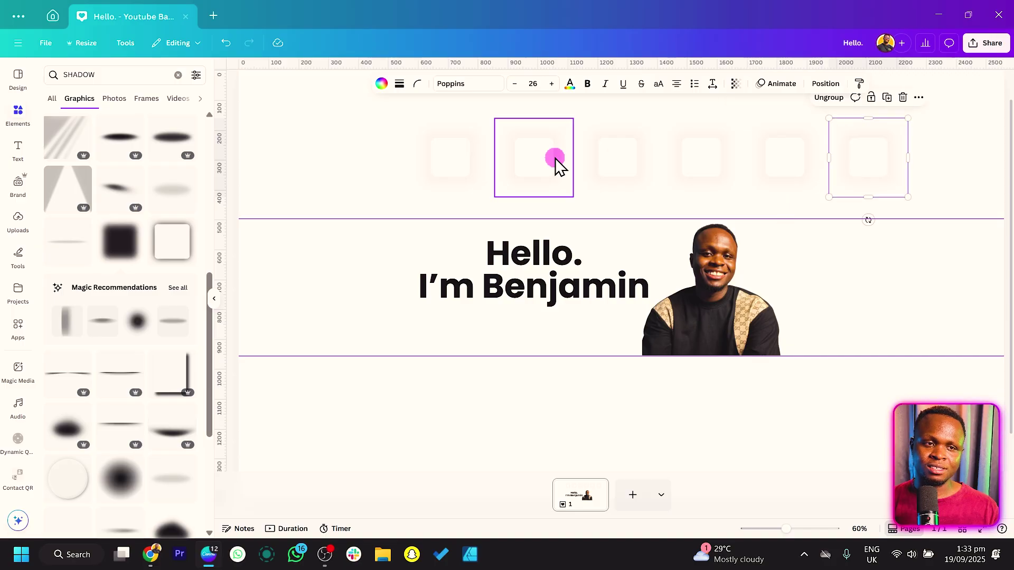
{"action": "key", "text": "ctrl+d"}
{"action": "key", "text": "ctrl+d"}
- Select all eight tiles and move the row left so it sits roughly centred across the banner above the upper guide
{"action": "scroll", "coordinate": [575, 203], "scroll_direction": "down", "scroll_amount": 3}
{"action": "mouse_move", "coordinate": [417, 137]}
{"action": "left_mouse_down"}
{"action": "mouse_move", "coordinate": [905, 220]}
{"action": "mouse_move", "coordinate": [772, 224]}
{"action": "mouse_move", "coordinate": [824, 203]}
{"action": "left_mouse_up"}
{"action": "left_click", "coordinate": [823, 189]}
{"action": "scroll", "coordinate": [623, 196], "scroll_direction": "up", "scroll_amount": 3}
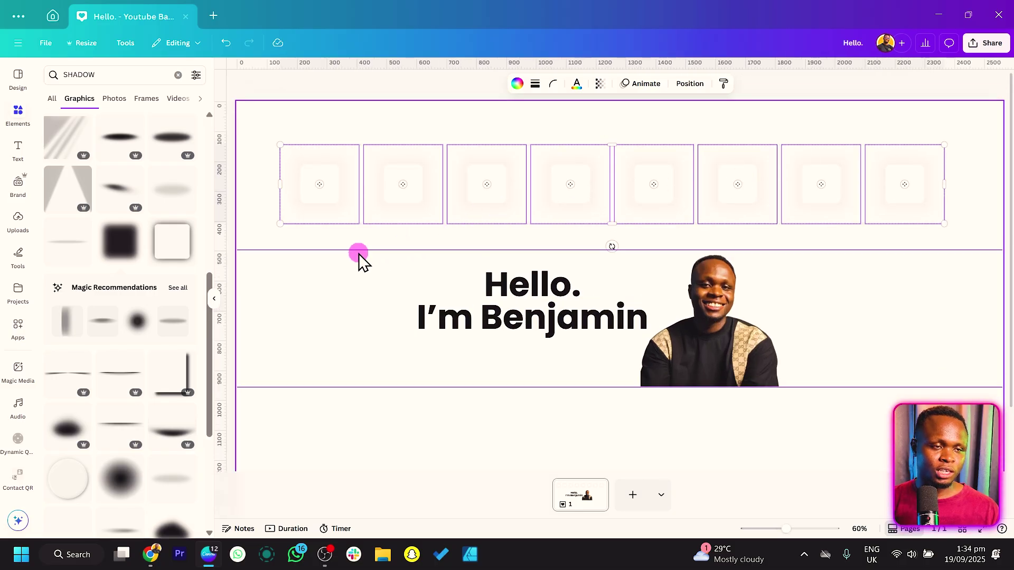
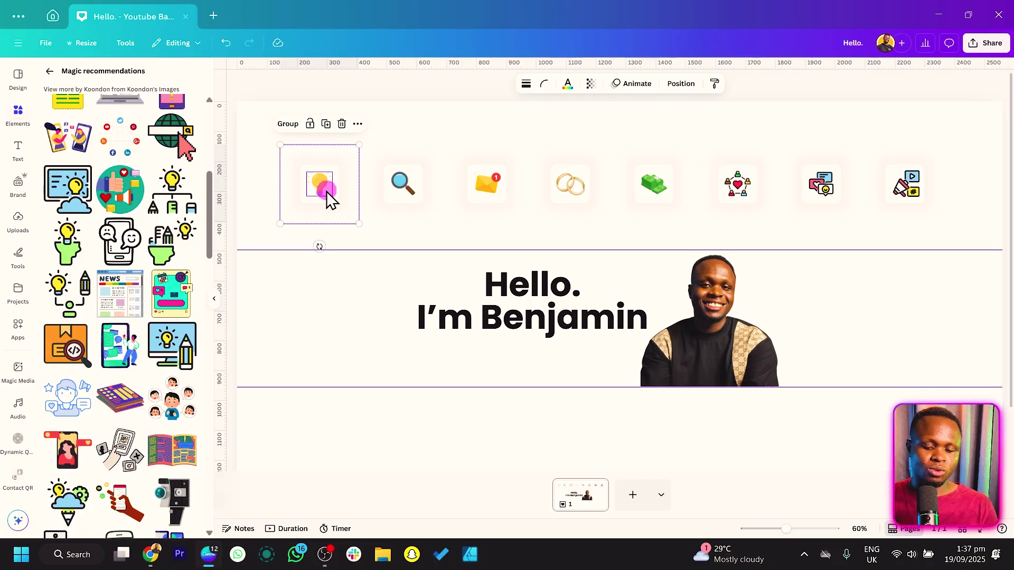
- Group the light bulb, magnifying glass, envelope and rings icons each with the tile behind it
{"action": "left_click", "coordinate": [452, 114]}
{"action": "left_click_drag", "start_coordinate": [410, 125], "coordinate": [414, 198]}
{"action": "key", "text": "ctrl+g"}
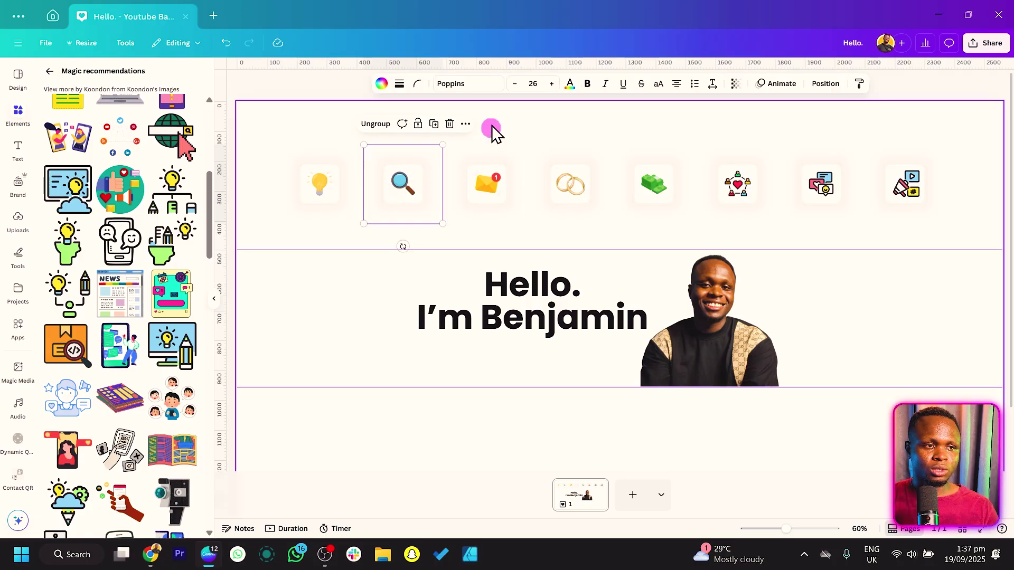
{"action": "left_click_drag", "start_coordinate": [493, 125], "coordinate": [492, 207]}
{"action": "key", "text": "ctrl+g"}
{"action": "left_click_drag", "start_coordinate": [573, 126], "coordinate": [584, 191]}
{"action": "key", "text": "ctrl+g"}
- Group the cash, heart network, chat and megaphone icons each with the tile behind it
{"action": "left_click", "coordinate": [689, 153]}
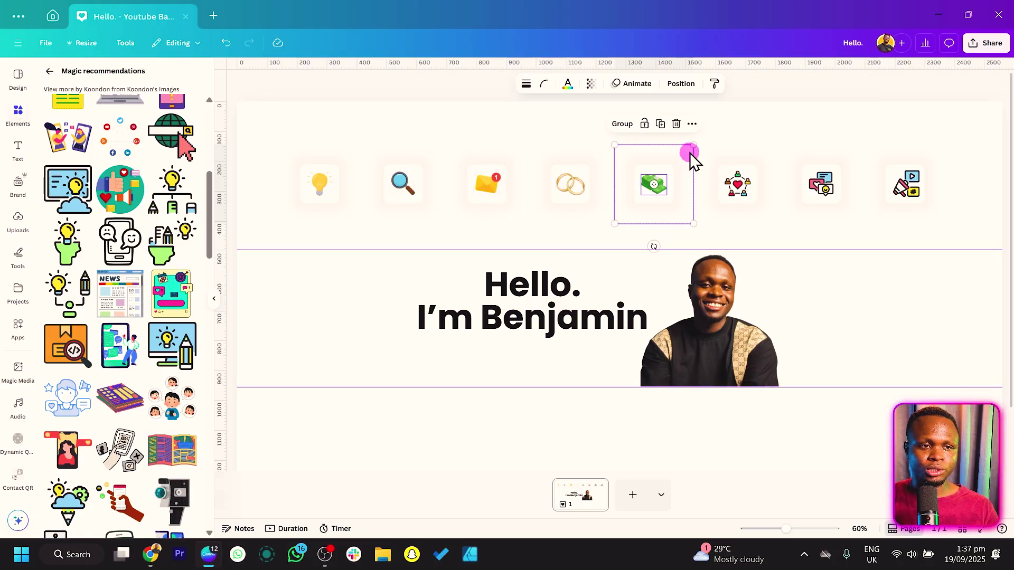
{"action": "left_click", "coordinate": [769, 170]}
{"action": "left_click", "coordinate": [830, 127]}
{"action": "left_click", "coordinate": [835, 190]}
{"action": "key", "text": "ctrl+g"}
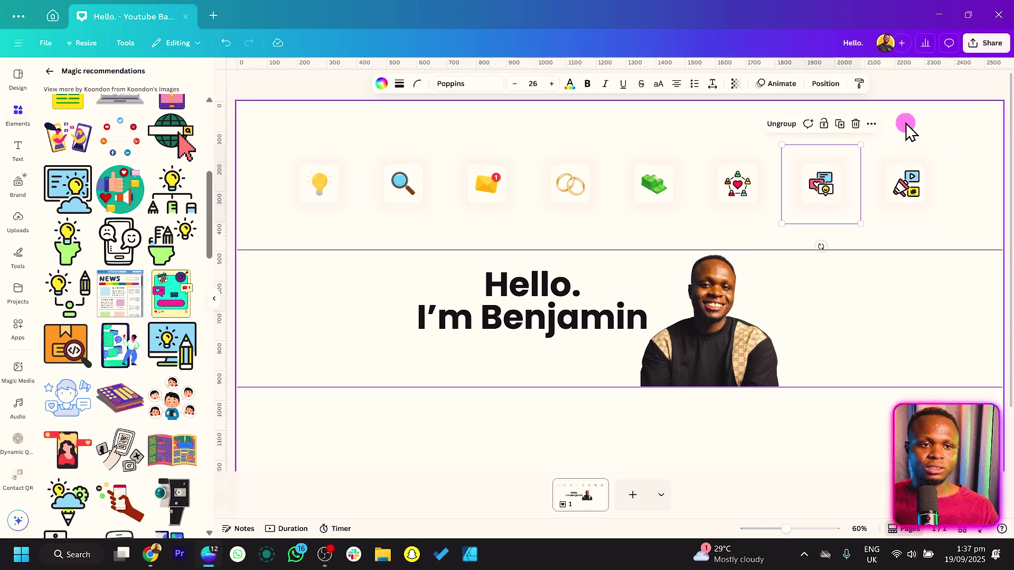
{"action": "left_click_drag", "start_coordinate": [906, 122], "coordinate": [915, 195]}
{"action": "key", "text": "ctrl+g"}
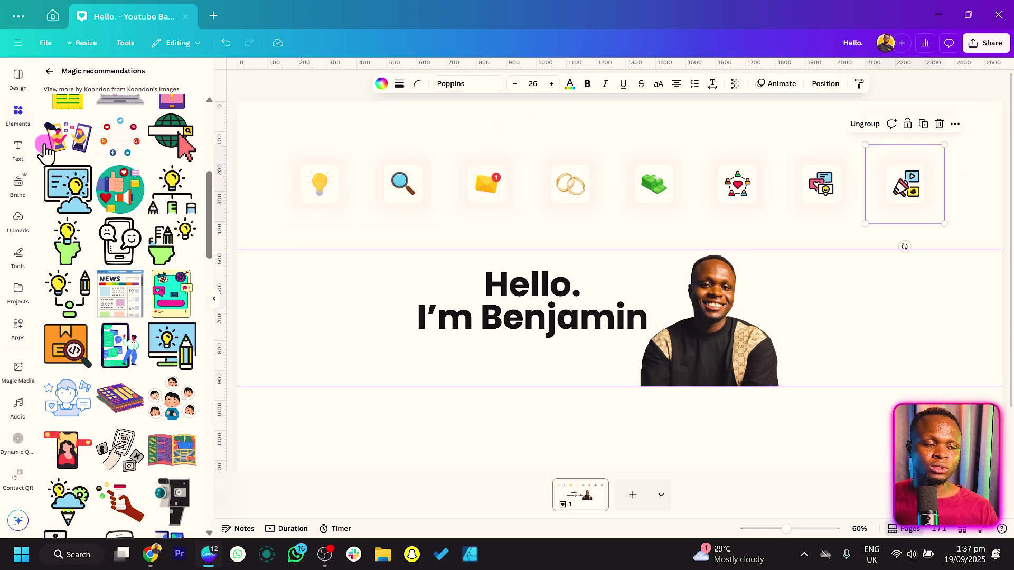
- Place the light bulb tile below left of the heading, the magnifying glass tile right of the portrait and the envelope tile at its shoulder, tilting them slightly
{"action": "left_click_drag", "start_coordinate": [338, 235], "coordinate": [342, 407]}
{"action": "left_click_drag", "start_coordinate": [425, 204], "coordinate": [852, 315]}
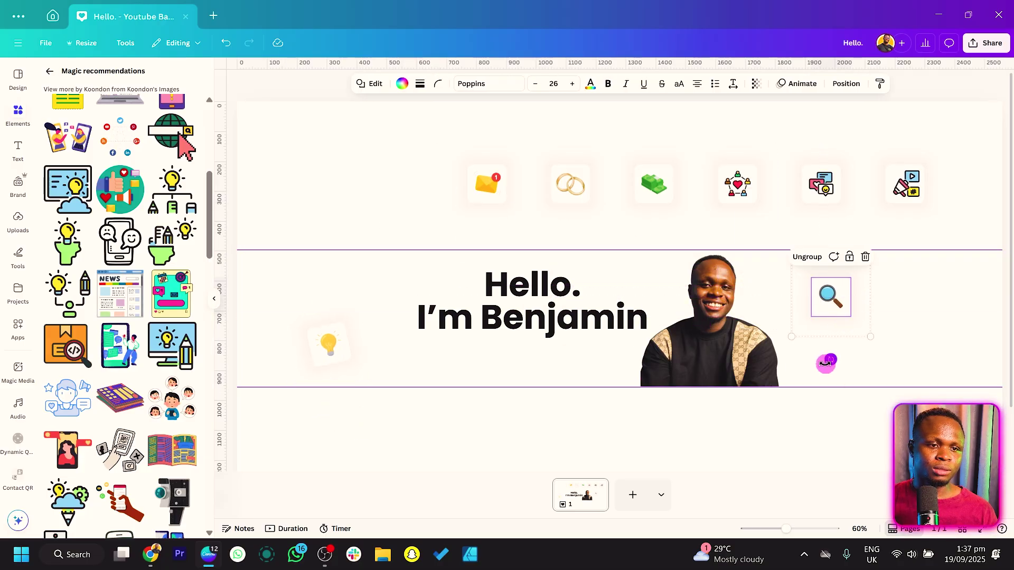
{"action": "left_click_drag", "start_coordinate": [504, 207], "coordinate": [534, 412]}
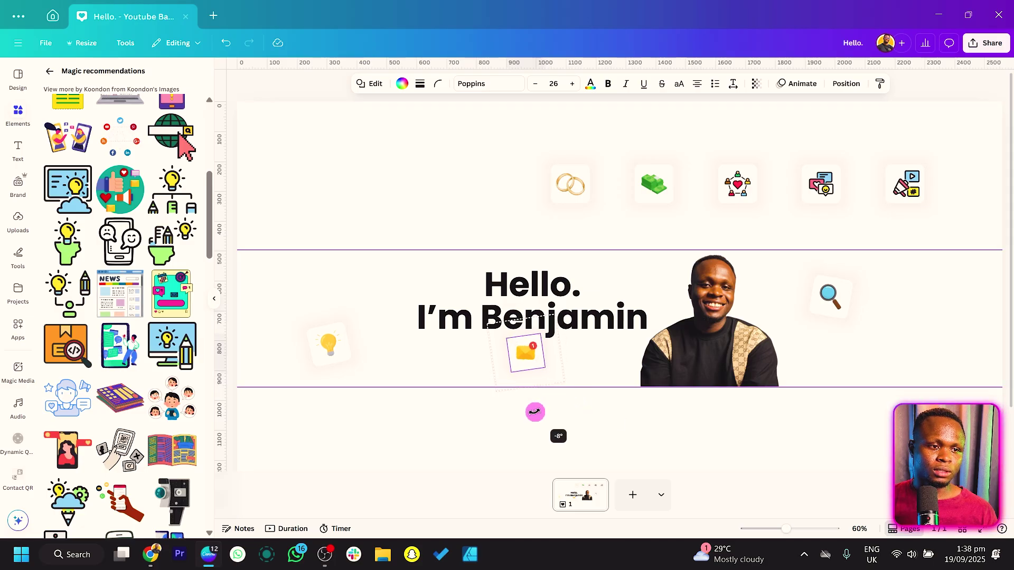
{"action": "left_click_drag", "start_coordinate": [549, 365], "coordinate": [632, 372]}
- Move the rings tile beside the start of "Hello.", tilt it and shrink it to fit there
{"action": "left_click", "coordinate": [584, 199]}
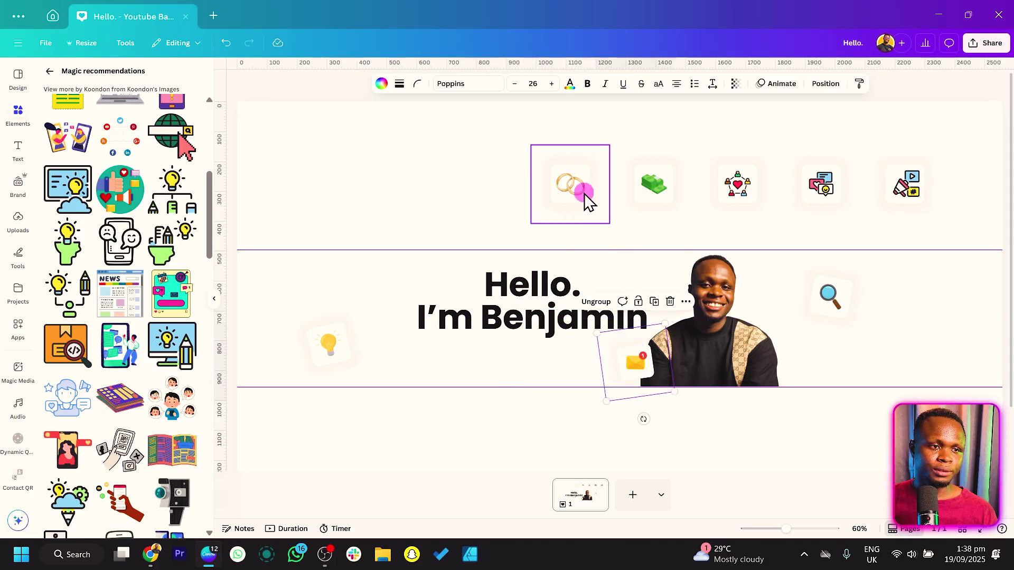
{"action": "left_click_drag", "start_coordinate": [584, 199], "coordinate": [455, 290]}
{"action": "left_click_drag", "start_coordinate": [444, 346], "coordinate": [432, 349]}
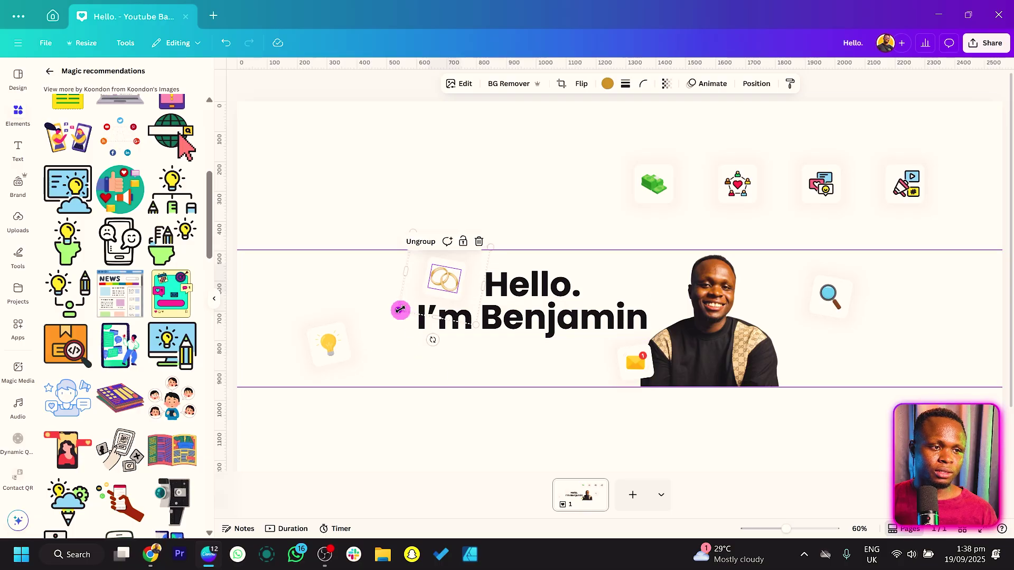
{"action": "left_click_drag", "start_coordinate": [399, 311], "coordinate": [428, 302]}
{"action": "left_click_drag", "start_coordinate": [452, 270], "coordinate": [471, 266]}
- Place the cash tile just below the introduction text's second line, shrink it and rotate it into a diamond angle
{"action": "left_click_drag", "start_coordinate": [644, 199], "coordinate": [503, 359]}
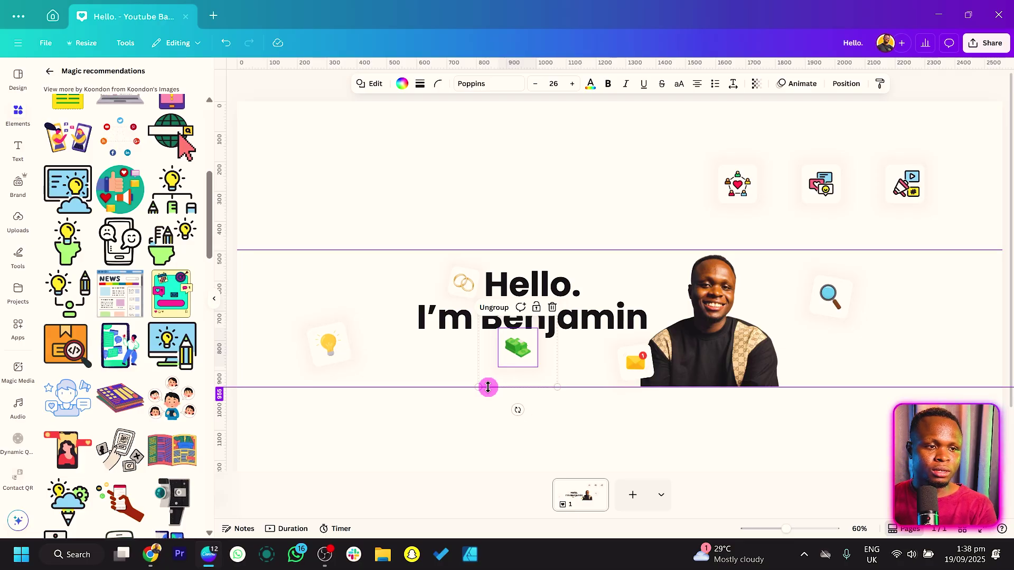
{"action": "left_click_drag", "start_coordinate": [534, 356], "coordinate": [525, 367]}
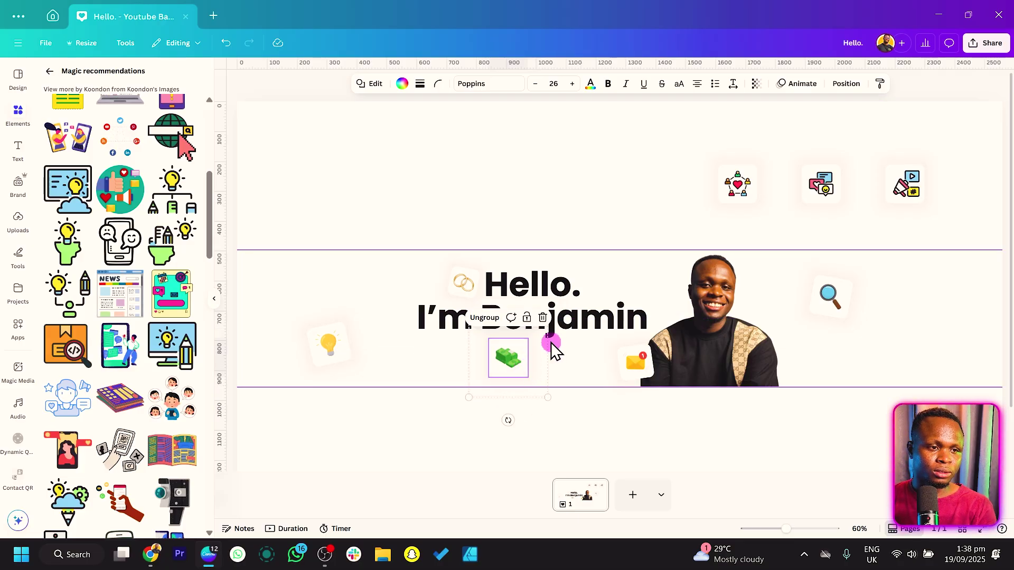
{"action": "left_click_drag", "start_coordinate": [546, 401], "coordinate": [535, 381]}
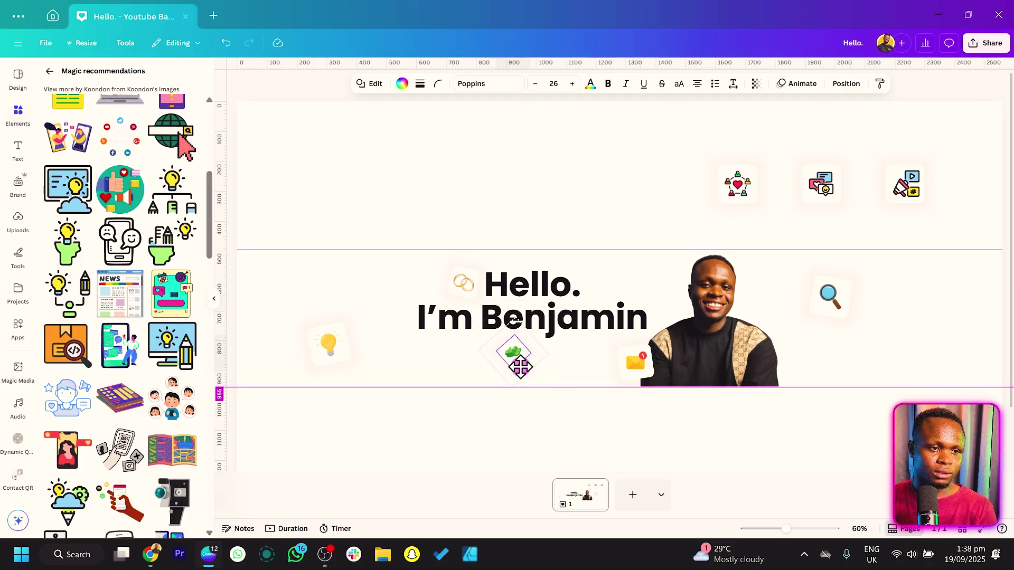
- Place a smaller, tilted heart network tile after "Hello." and a smaller, tilted chat tile above the light bulb tile
{"action": "left_click_drag", "start_coordinate": [752, 203], "coordinate": [626, 308]}
{"action": "left_click_drag", "start_coordinate": [606, 341], "coordinate": [627, 341]}
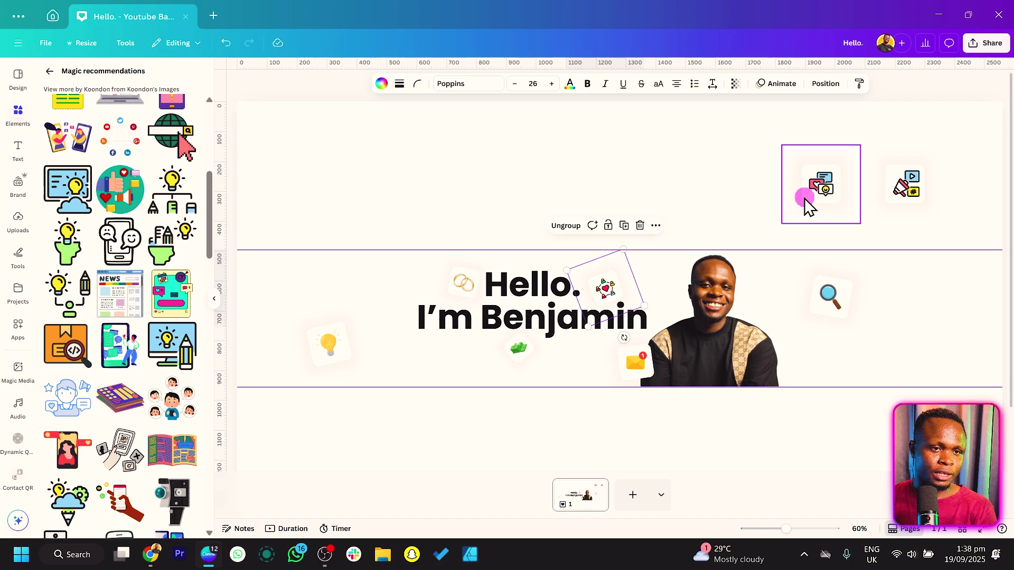
{"action": "left_click_drag", "start_coordinate": [807, 203], "coordinate": [338, 305]}
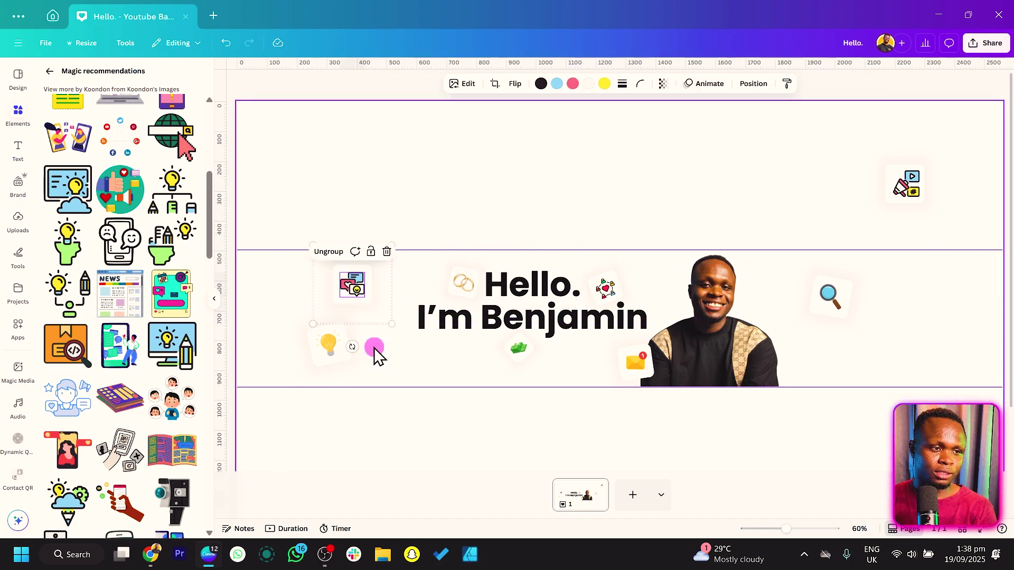
{"action": "left_click_drag", "start_coordinate": [375, 354], "coordinate": [384, 295]}
- Bring the magnifying glass tile closer to the portrait and the light bulb tile closer to the heading
{"action": "left_click_drag", "start_coordinate": [830, 302], "coordinate": [791, 294]}
{"action": "left_click", "coordinate": [268, 364]}
{"action": "left_click_drag", "start_coordinate": [322, 362], "coordinate": [361, 372]}
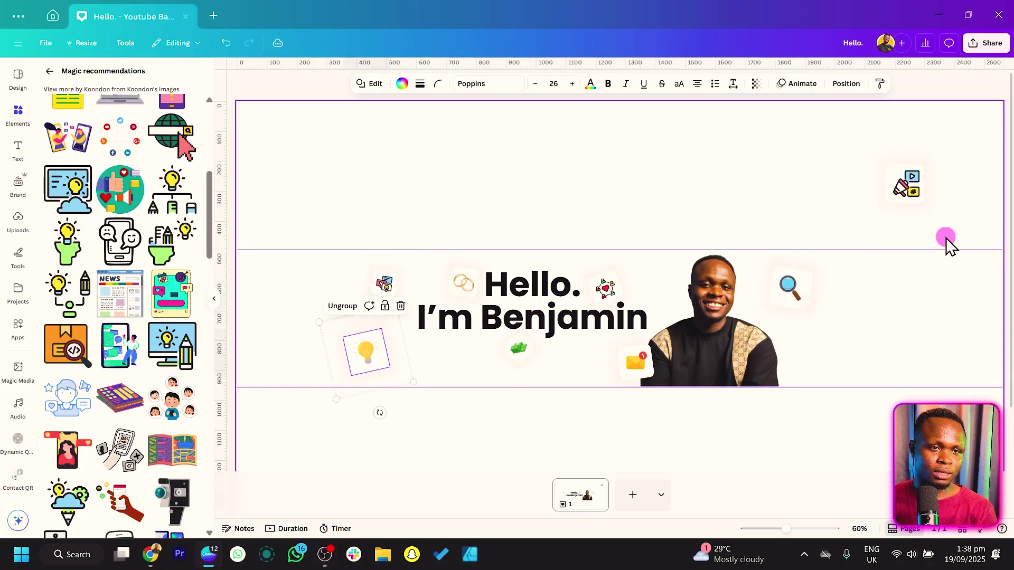
- Place the megaphone tile beside the portrait's lower right, tilted about -11°, and fine-tune the positions of the magnifying glass and cash tiles
{"action": "left_click_drag", "start_coordinate": [924, 191], "coordinate": [840, 356]}
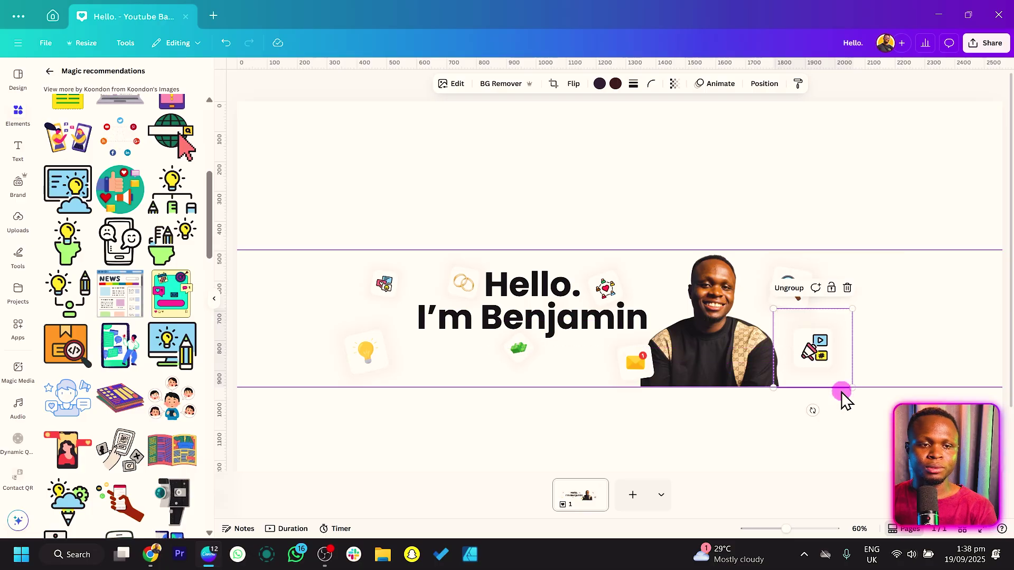
{"action": "left_click_drag", "start_coordinate": [842, 398], "coordinate": [825, 411]}
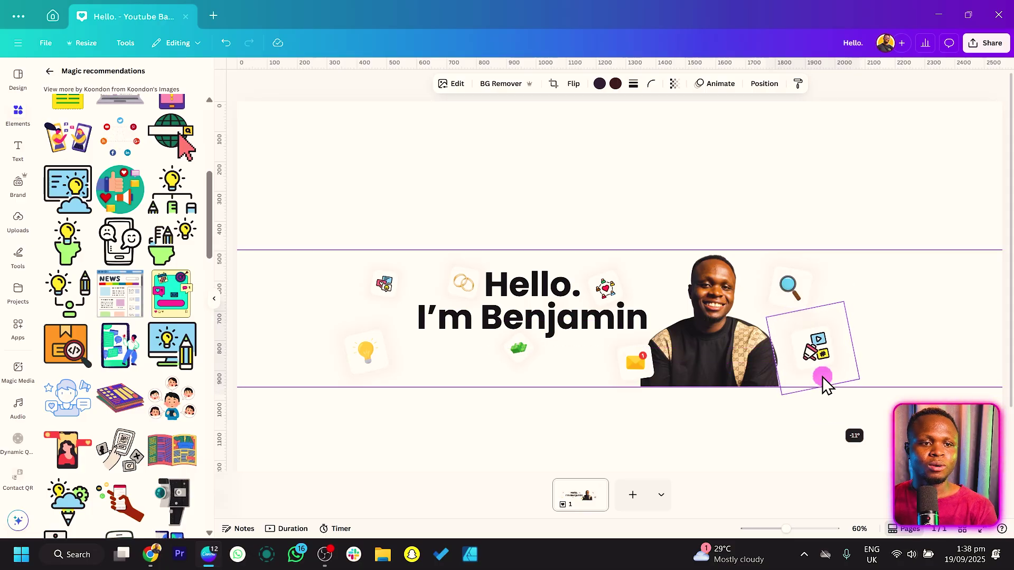
{"action": "left_click_drag", "start_coordinate": [786, 298], "coordinate": [763, 301]}
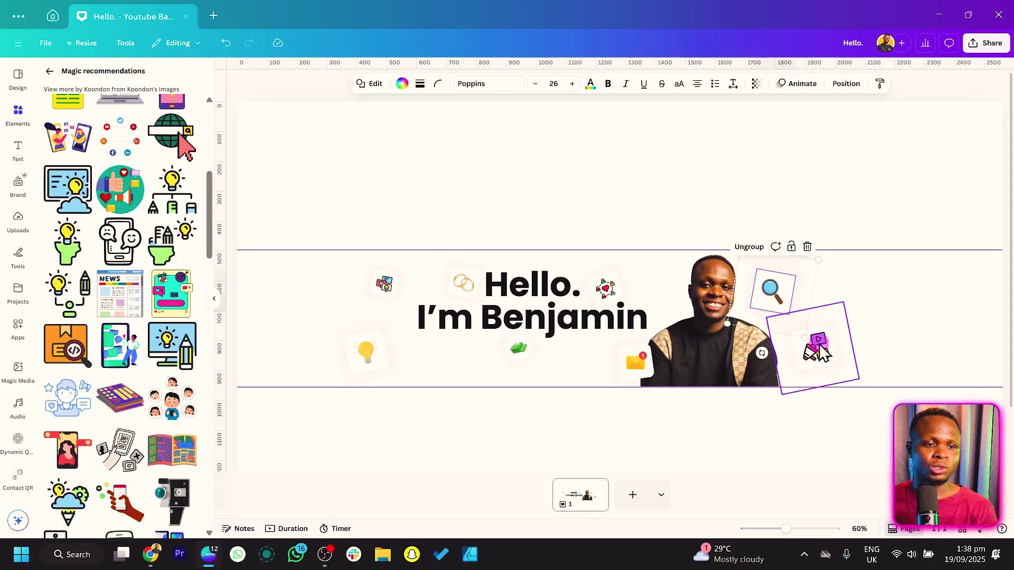
{"action": "left_click", "coordinate": [818, 347]}
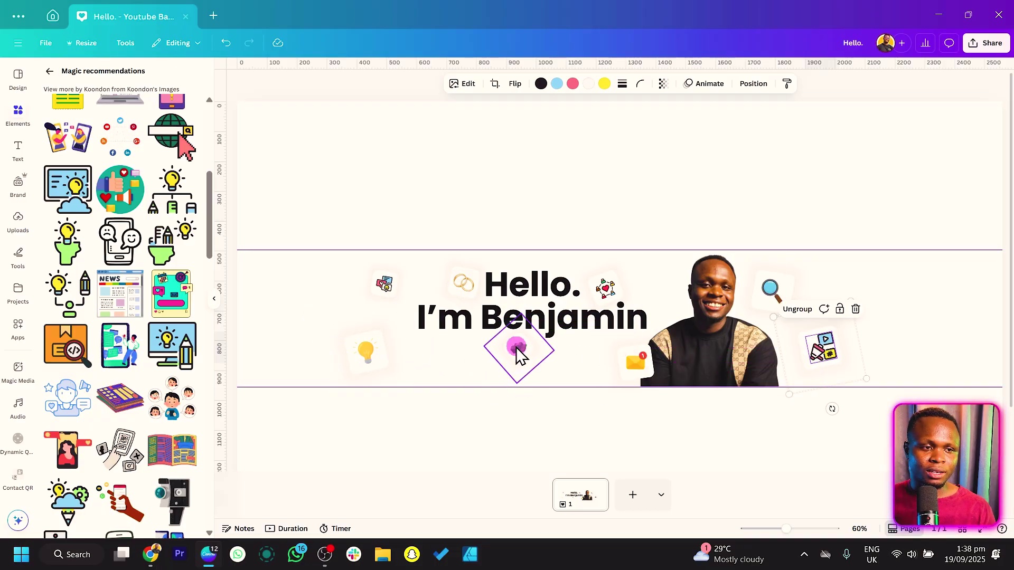
{"action": "left_click_drag", "start_coordinate": [517, 350], "coordinate": [570, 351]}
{"action": "left_click", "coordinate": [514, 175]}
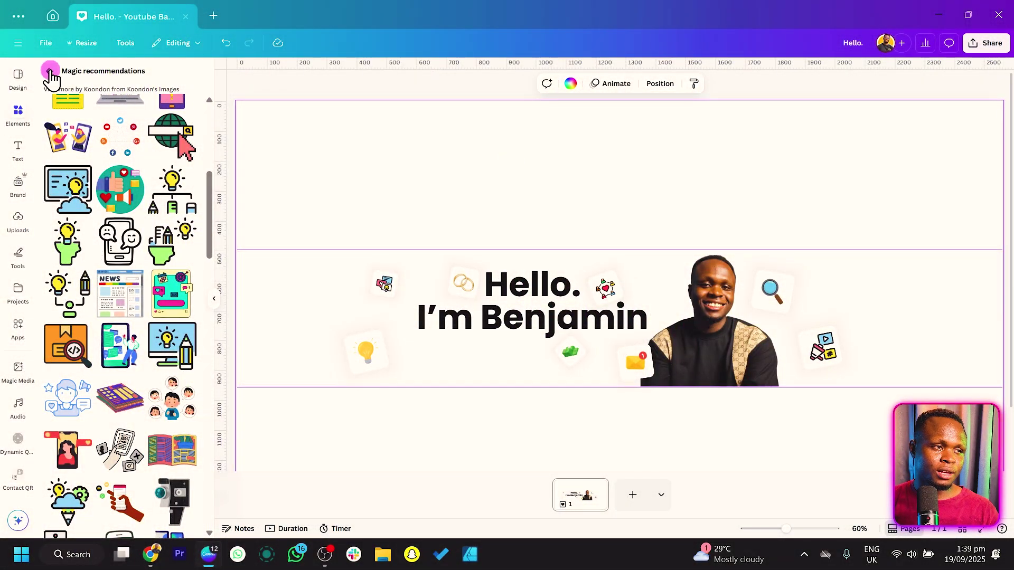
- Search the elements library for "SQUIGGLE" and show all matching graphics
{"action": "left_click", "coordinate": [50, 72]}
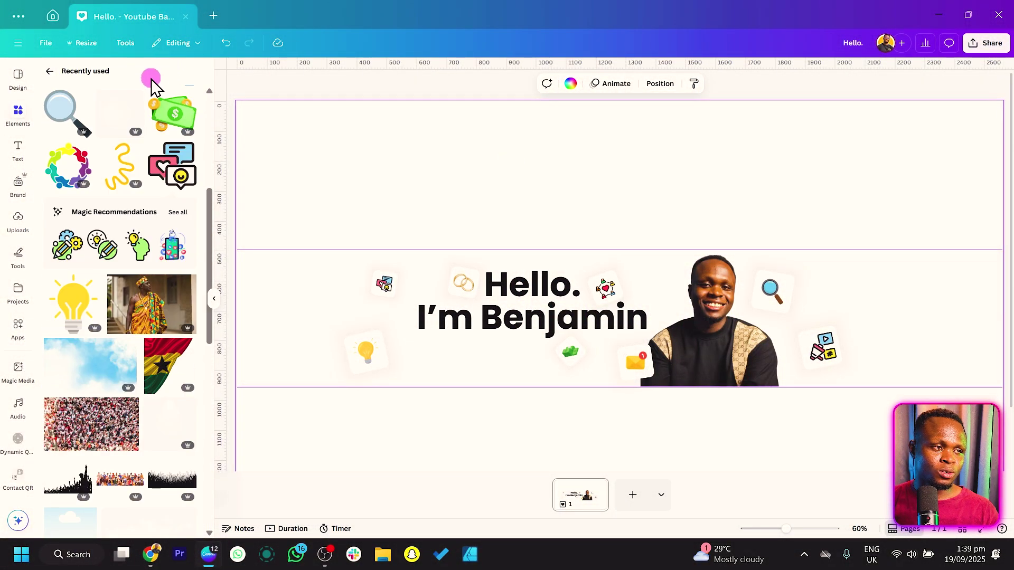
{"action": "left_click", "coordinate": [50, 74]}
{"action": "left_click", "coordinate": [106, 77]}
{"action": "type", "text": "SQUIGGLE"}
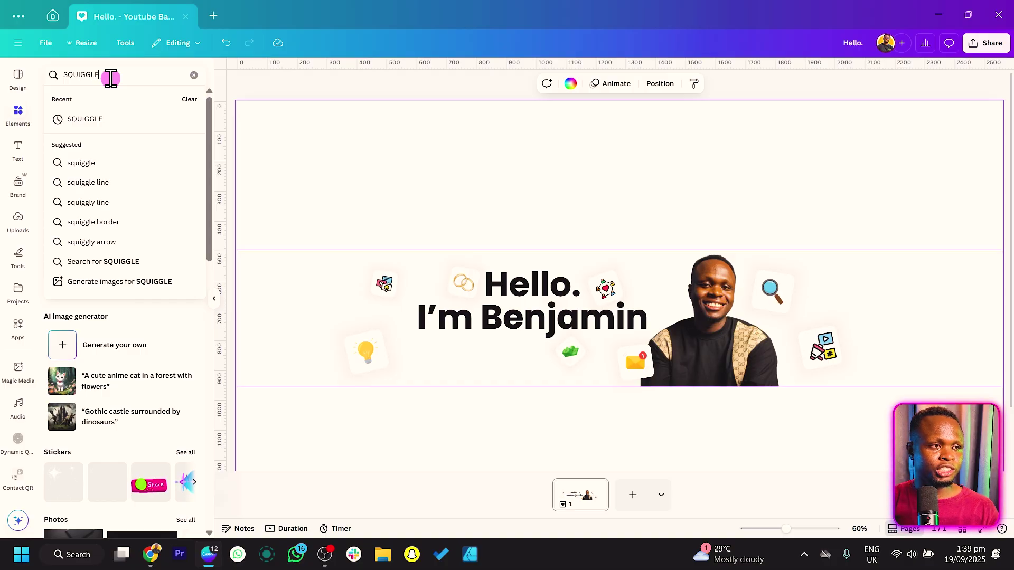
{"action": "key", "text": "Return"}
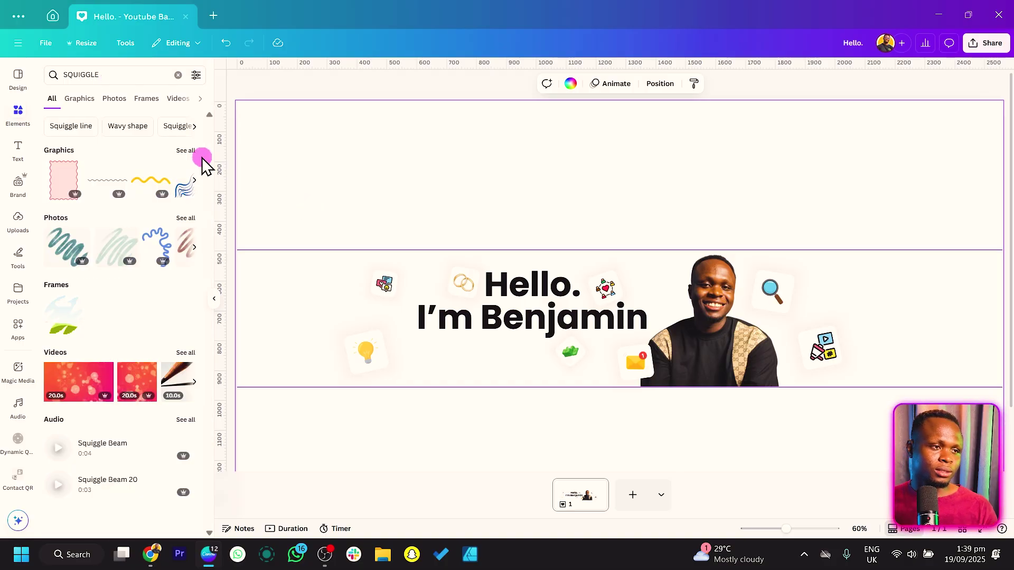
{"action": "left_click", "coordinate": [190, 152]}
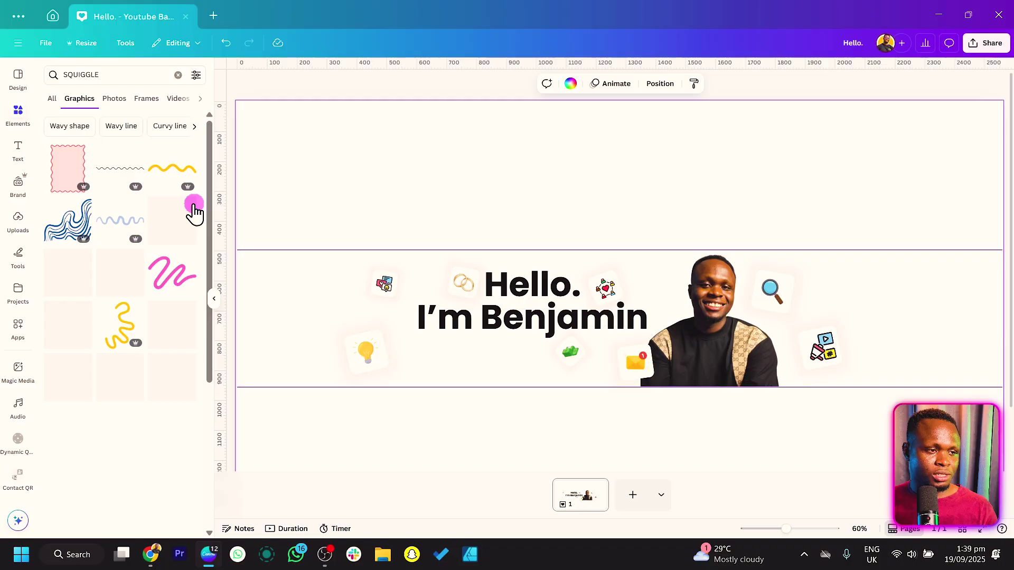
- Add the thick pink zigzag squiggle, enlarge it to about 1,234 × 861 and position it over the banner's right side
{"action": "left_click", "coordinate": [179, 290]}
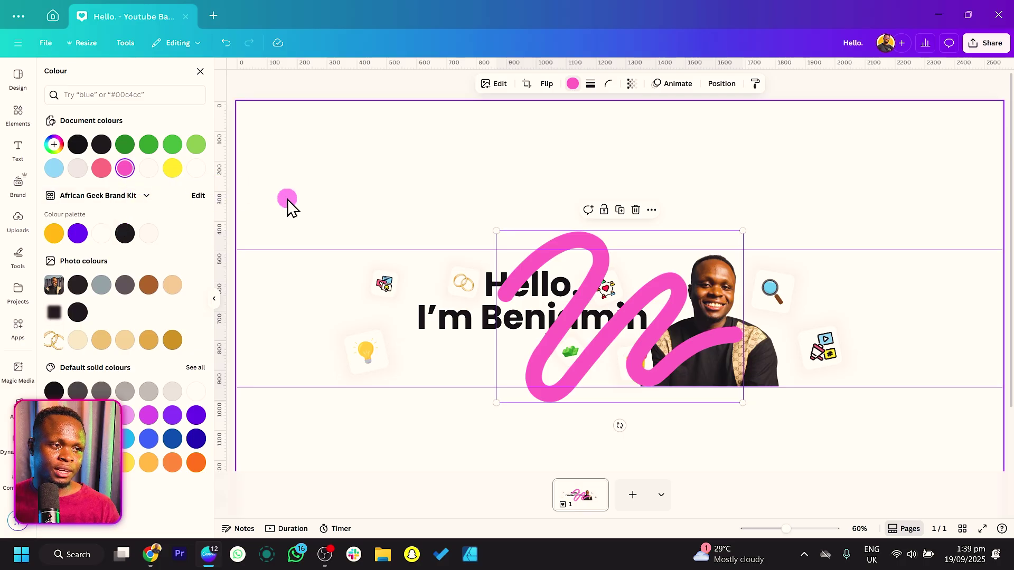
{"action": "mouse_move", "coordinate": [600, 377]}
{"action": "left_mouse_down"}
{"action": "mouse_move", "coordinate": [702, 360]}
{"action": "mouse_move", "coordinate": [740, 378]}
{"action": "mouse_move", "coordinate": [843, 340]}
{"action": "left_mouse_up"}
{"action": "mouse_move", "coordinate": [876, 256]}
{"action": "left_mouse_down"}
{"action": "mouse_move", "coordinate": [922, 249]}
{"action": "mouse_move", "coordinate": [998, 170]}
{"action": "left_mouse_up"}
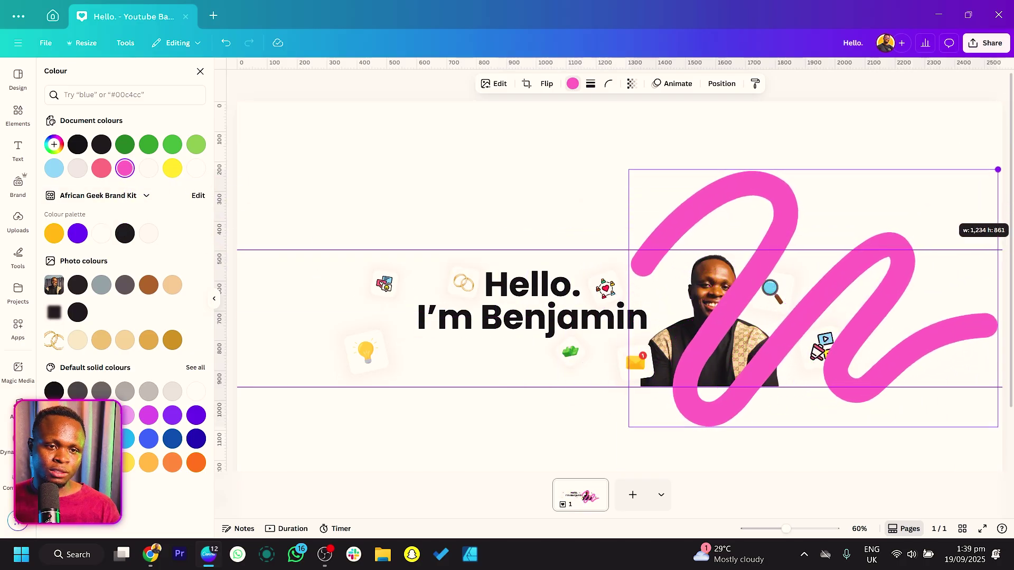
{"action": "left_click_drag", "start_coordinate": [889, 211], "coordinate": [924, 263]}
- Reorder the layers so the pink squiggle sits below the portrait, just above the background
{"action": "right_click", "coordinate": [915, 277]}
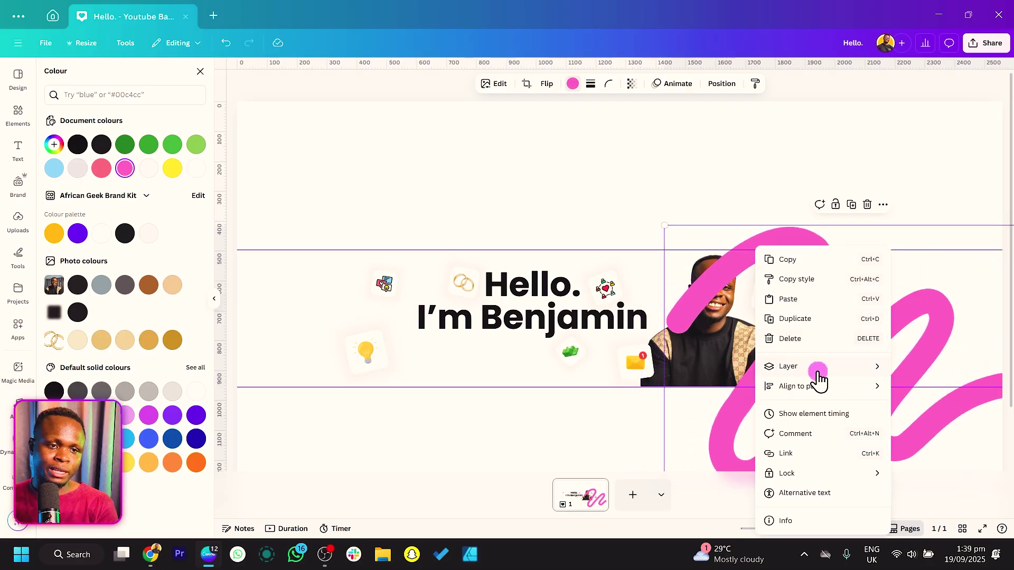
{"action": "mouse_move", "coordinate": [818, 373]}
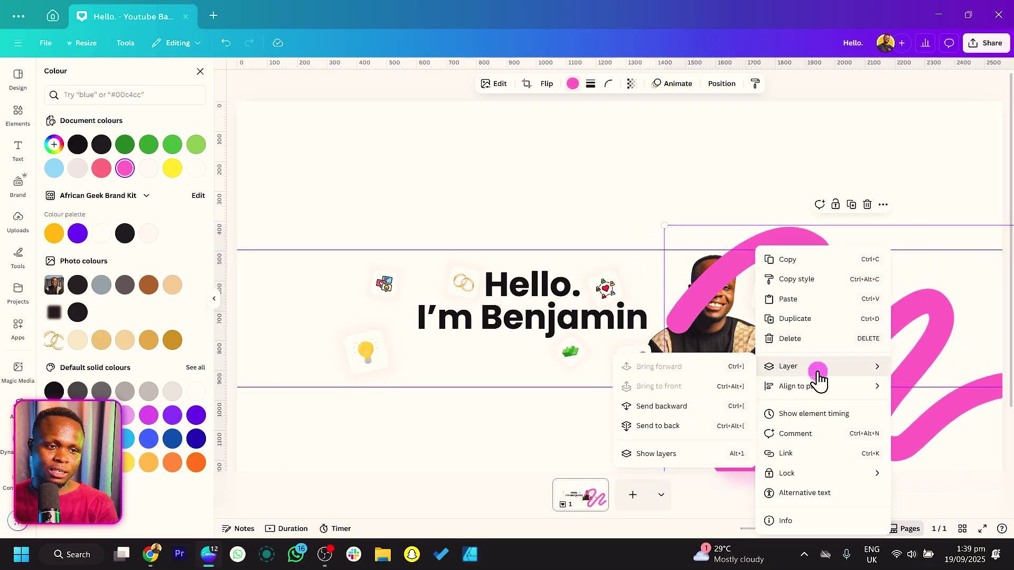
{"action": "left_click", "coordinate": [668, 457]}
{"action": "mouse_move", "coordinate": [137, 181]}
{"action": "left_mouse_down"}
{"action": "mouse_move", "coordinate": [150, 522]}
{"action": "mouse_move", "coordinate": [147, 498]}
{"action": "left_mouse_up"}
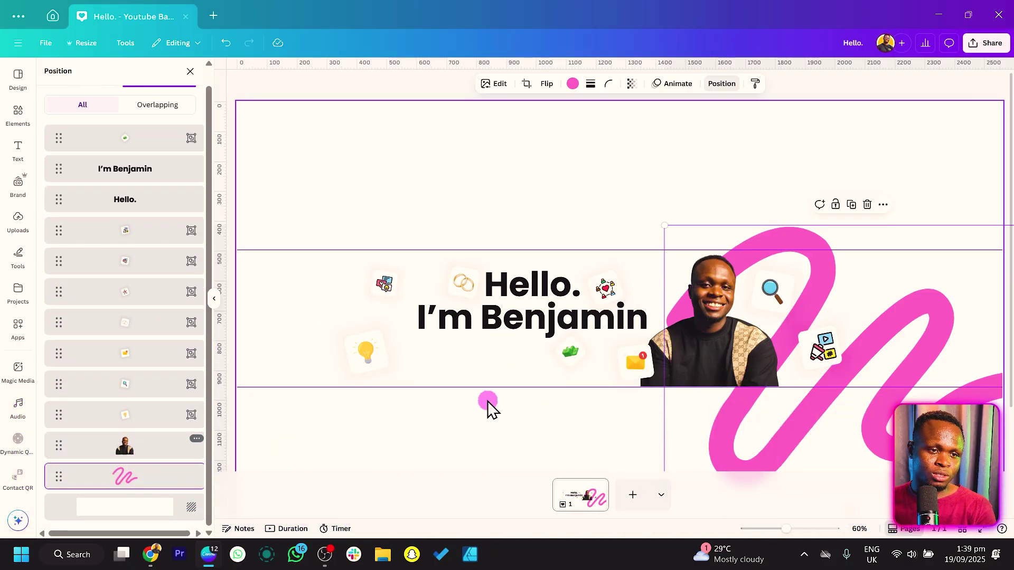
- Duplicate the pink squiggle and position the copy over the banner's left side, running partly off the edge
{"action": "left_click", "coordinate": [122, 478]}
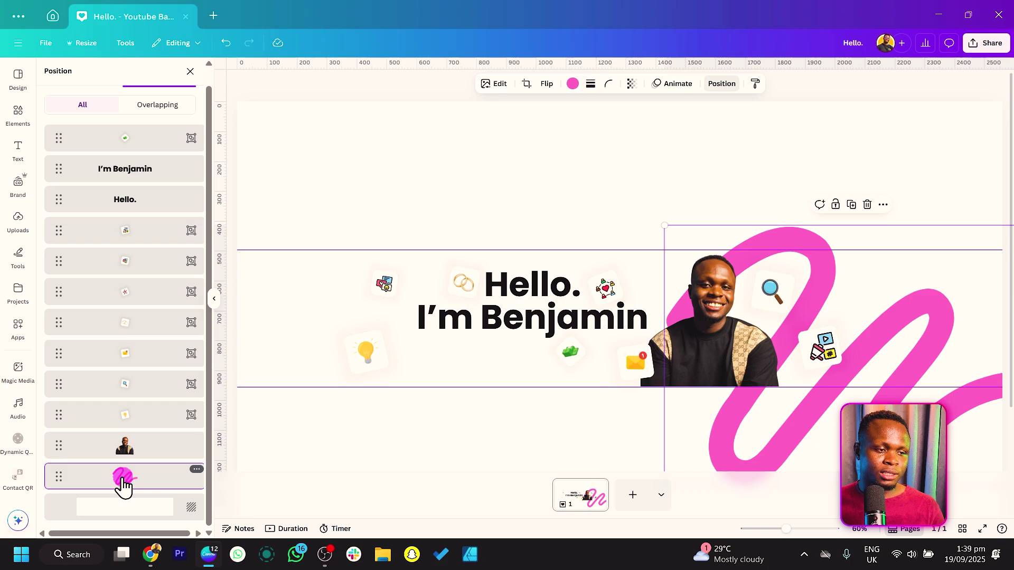
{"action": "right_click", "coordinate": [122, 477]}
{"action": "mouse_move", "coordinate": [122, 477]}
{"action": "left_click", "coordinate": [180, 367]}
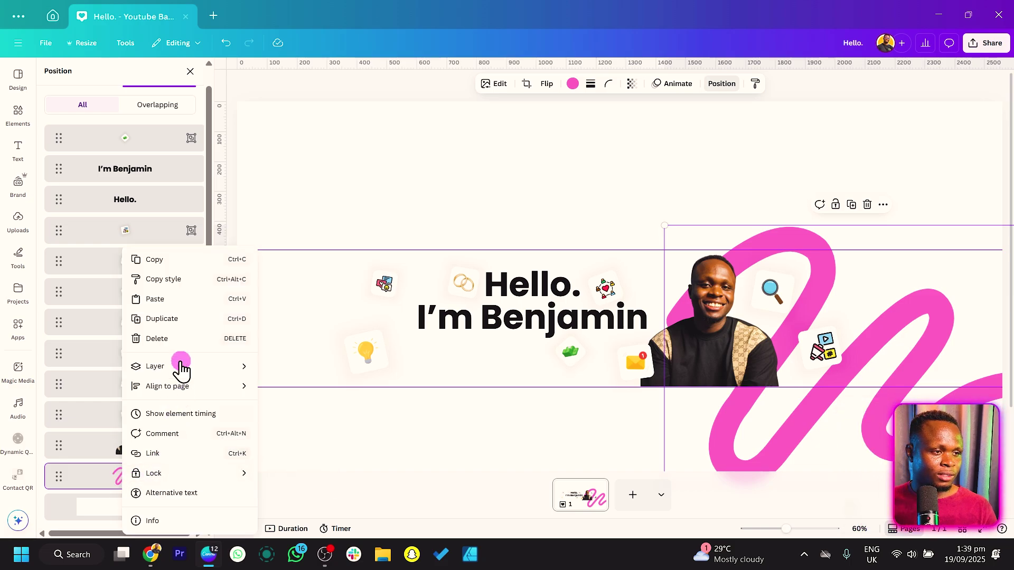
{"action": "left_click", "coordinate": [174, 319]}
{"action": "mouse_move", "coordinate": [770, 434]}
{"action": "left_mouse_down"}
{"action": "mouse_move", "coordinate": [394, 384]}
{"action": "mouse_move", "coordinate": [303, 382]}
{"action": "left_mouse_up"}
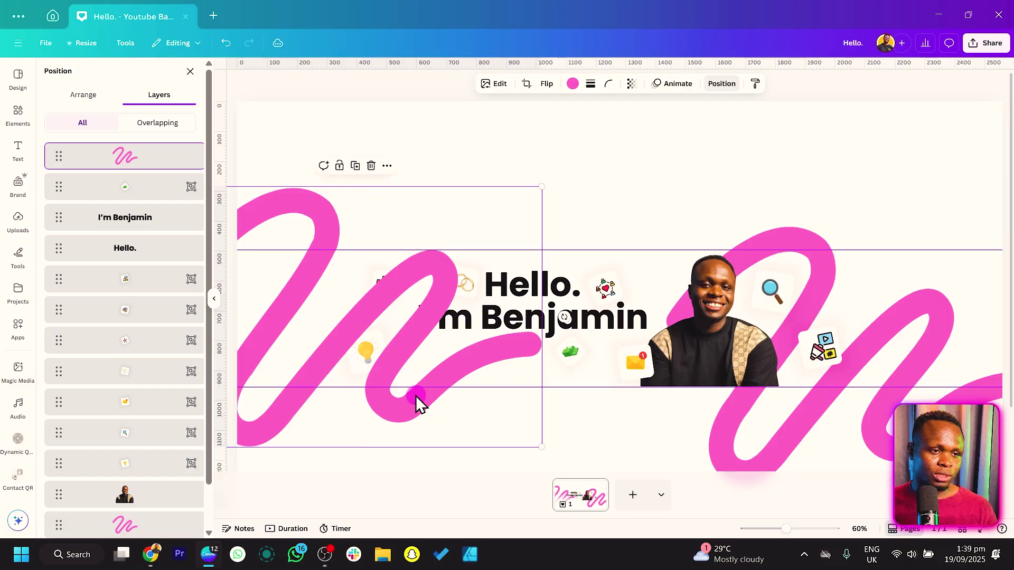
{"action": "mouse_move", "coordinate": [432, 404]}
{"action": "left_mouse_down"}
{"action": "mouse_move", "coordinate": [375, 398]}
{"action": "mouse_move", "coordinate": [443, 397]}
{"action": "left_mouse_up"}
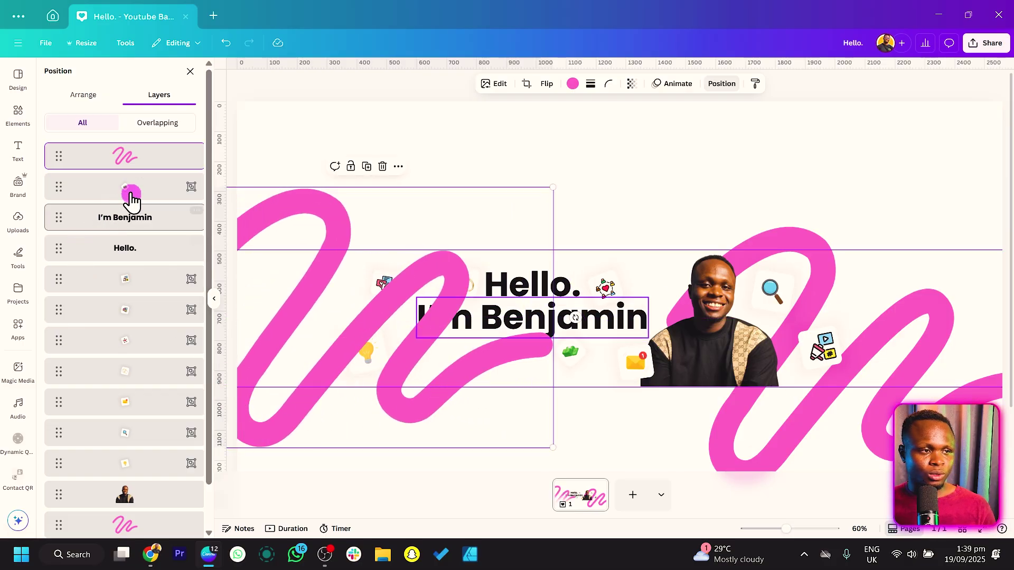
- Move the copied squiggle's layer to just above the background and recolour it with the yellow document colour
{"action": "left_click", "coordinate": [142, 236]}
{"action": "left_click_drag", "start_coordinate": [142, 236], "coordinate": [147, 491]}
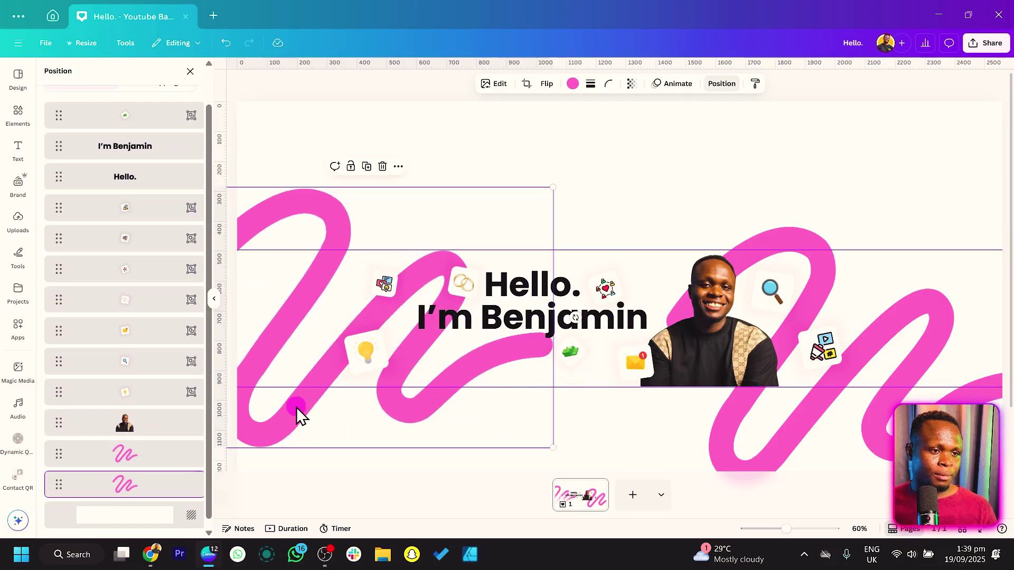
{"action": "left_click", "coordinate": [570, 85]}
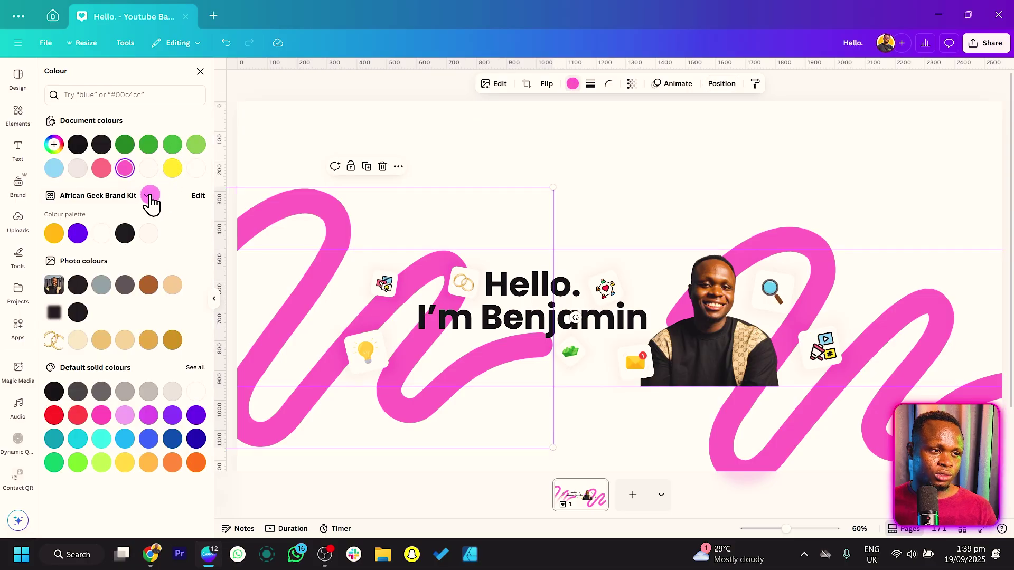
{"action": "left_click", "coordinate": [172, 168]}
{"action": "left_click", "coordinate": [366, 133]}
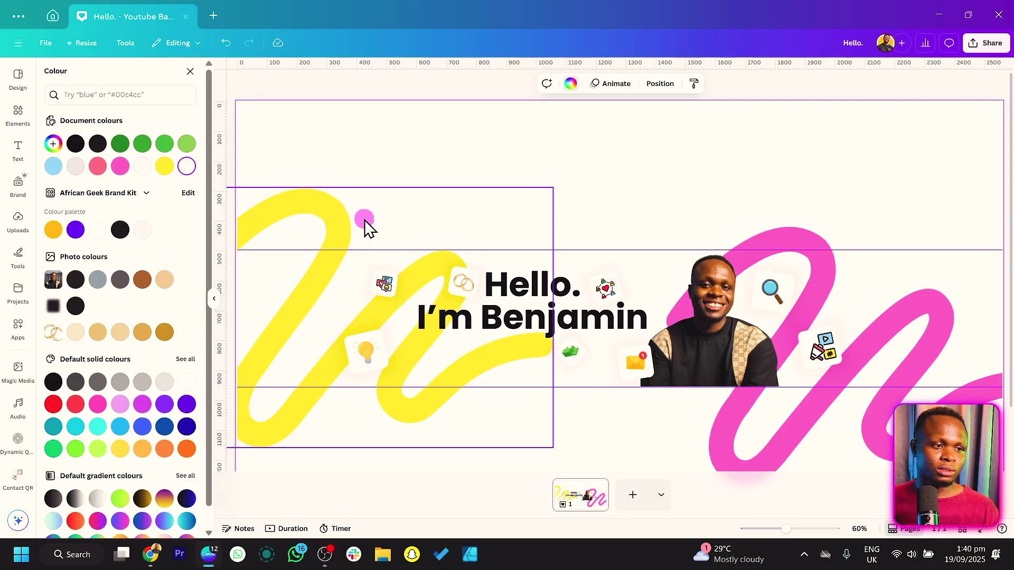
- Move the yellow squiggle slightly upward on the banner's left side
{"action": "left_click", "coordinate": [460, 379]}
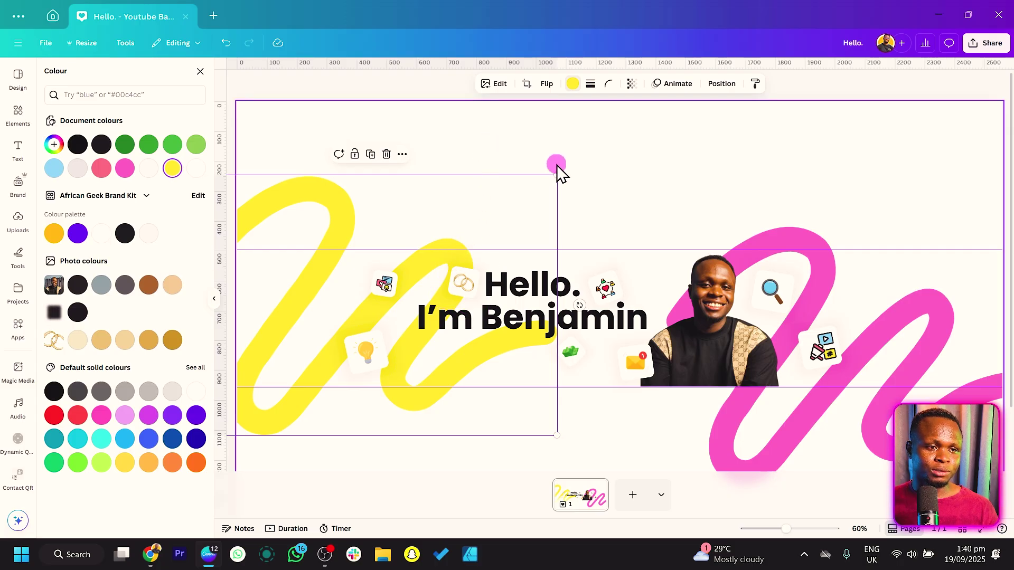
{"action": "left_click", "coordinate": [651, 161]}
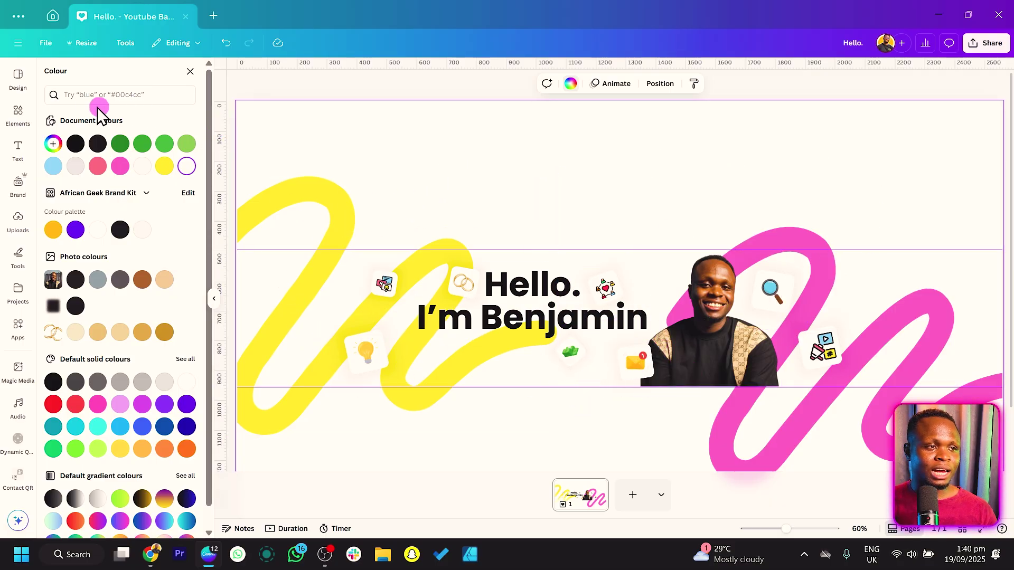
- Search the elements for "BLUR LIGHT" and add the soft white blur graphic to the banner
{"action": "left_click", "coordinate": [19, 112]}
{"action": "left_click", "coordinate": [107, 75]}
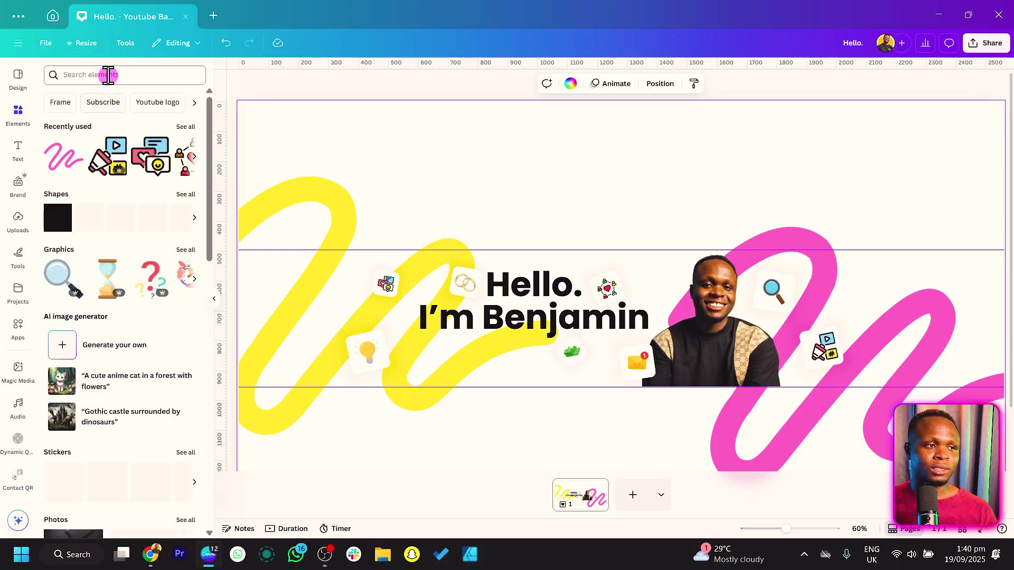
{"action": "type", "text": "BLU"}
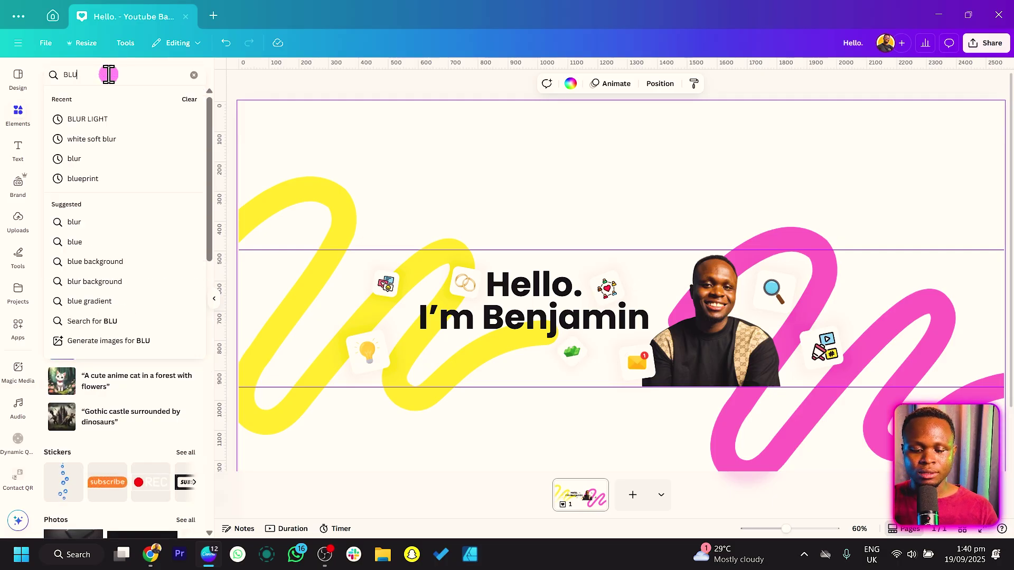
{"action": "type", "text": "R LIGHT"}
{"action": "key", "text": "Return"}
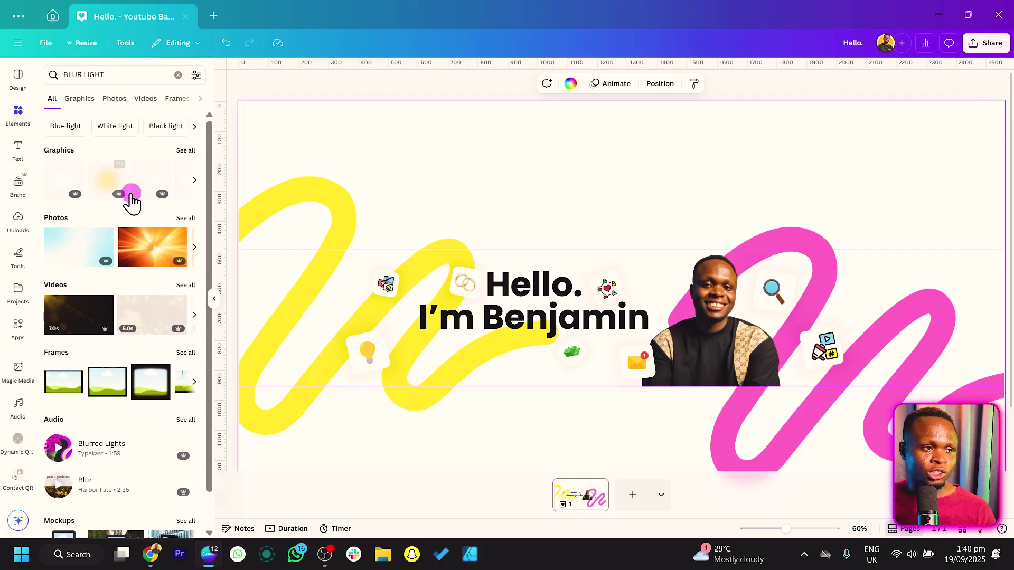
{"action": "left_click_drag", "start_coordinate": [953, 144], "coordinate": [829, 400]}
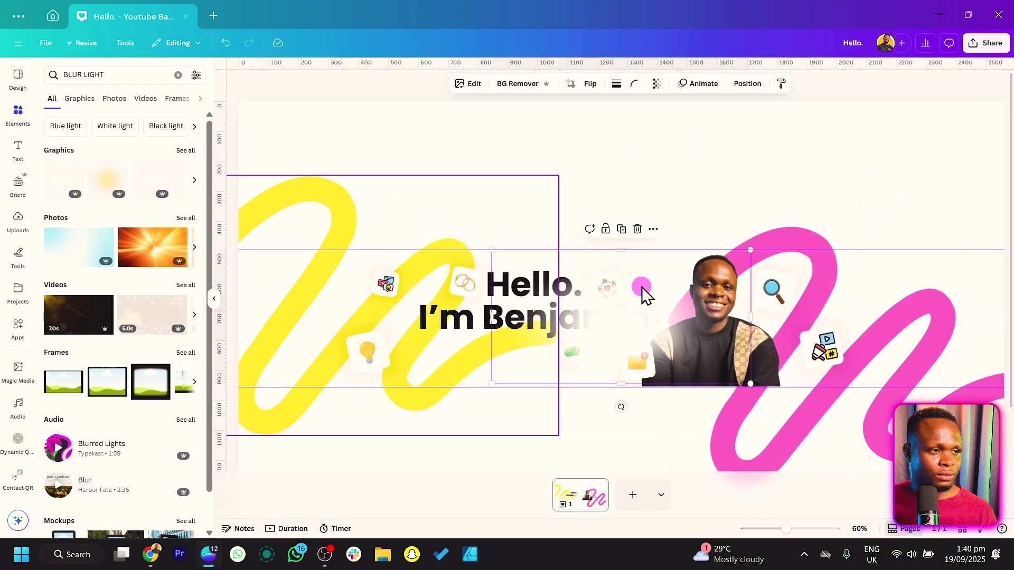
- Place the white blur over the yellow squiggle's right end below the headline and send it behind the introduction text
{"action": "left_click_drag", "start_coordinate": [653, 335], "coordinate": [579, 333]}
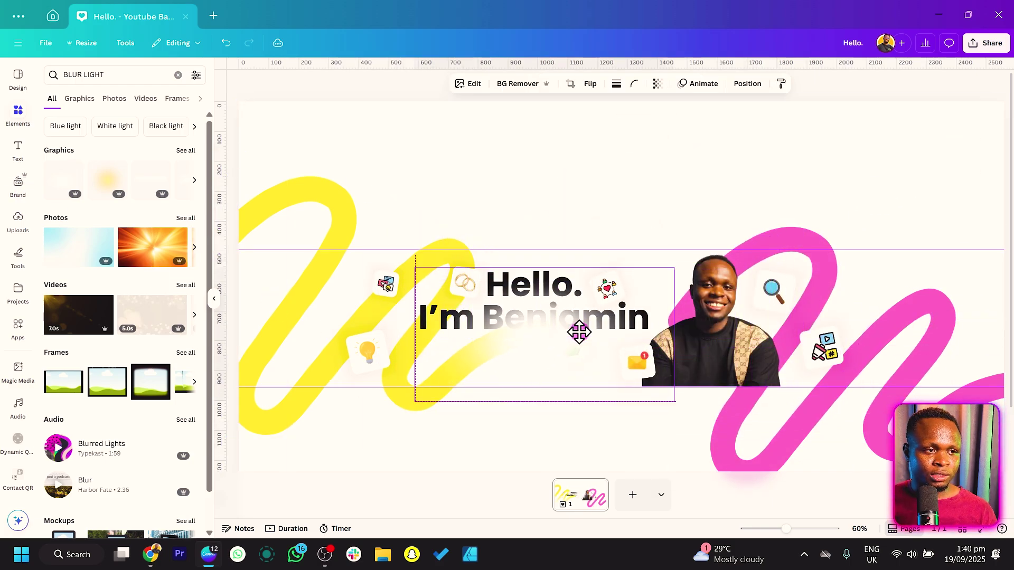
{"action": "key", "text": "ctrl+["}
{"action": "key", "text": "ctrl+["}
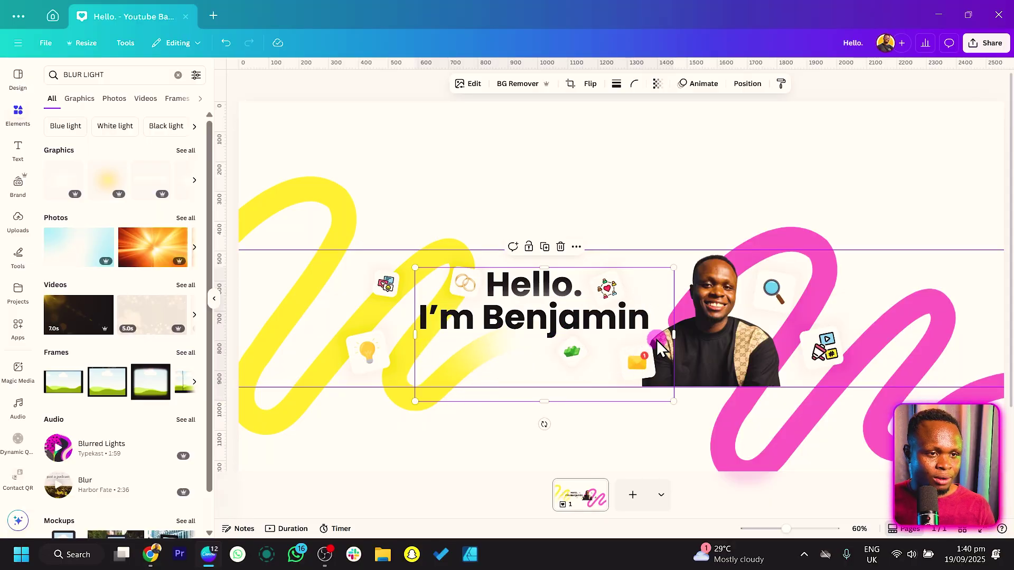
- Duplicate the white blur, place the copy over the pink squiggle beside the portrait, and send it backward behind the portrait
{"action": "left_click_drag", "start_coordinate": [464, 385], "coordinate": [595, 364]}
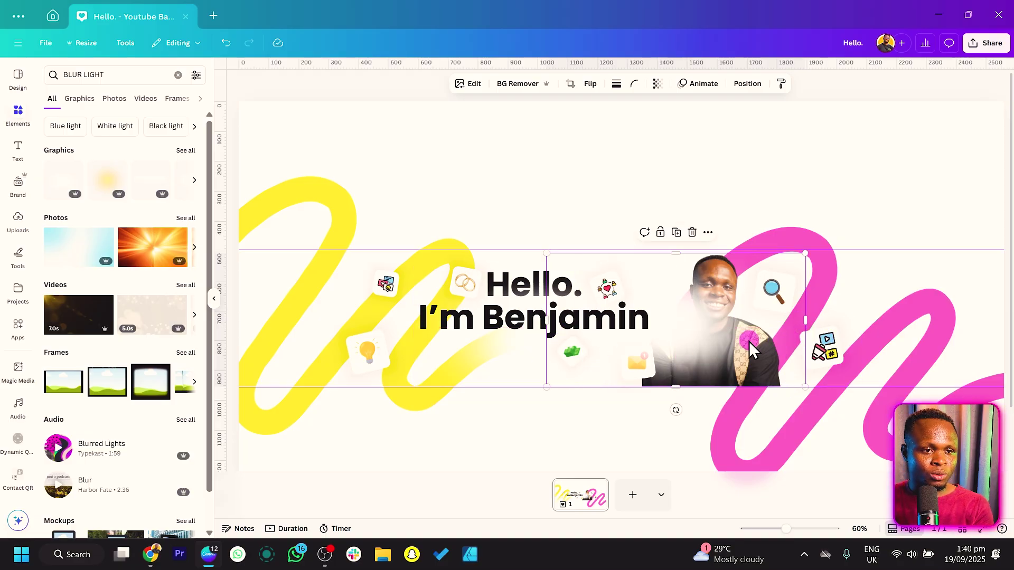
{"action": "key", "text": "ctrl+["}
{"action": "key", "text": "ctrl+["}
{"action": "key", "text": "ctrl+d"}
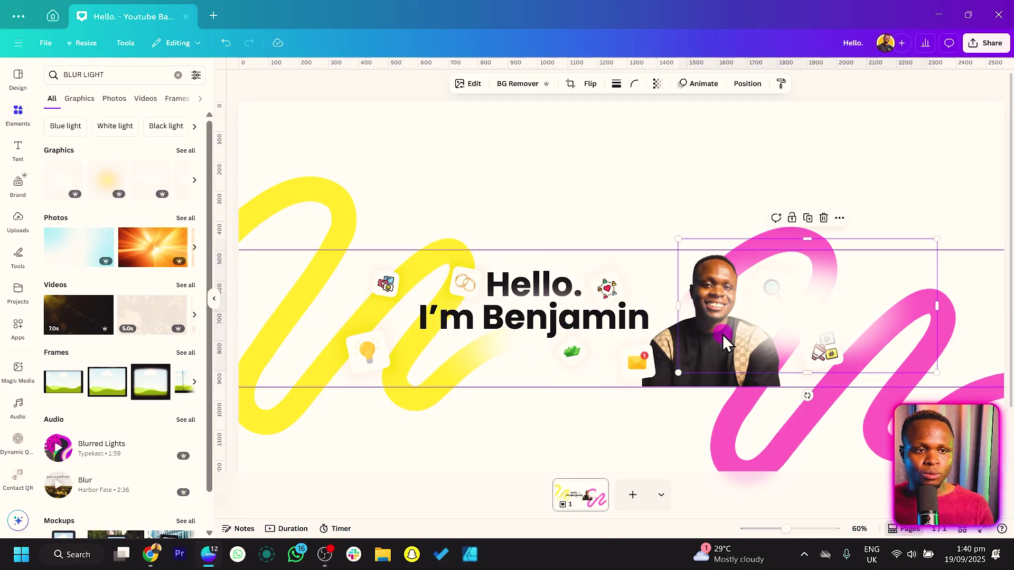
- Place smaller white blur copies over the yellow squiggle, including the top of its second loop near the rings tile
{"action": "left_click_drag", "start_coordinate": [723, 334], "coordinate": [467, 264]}
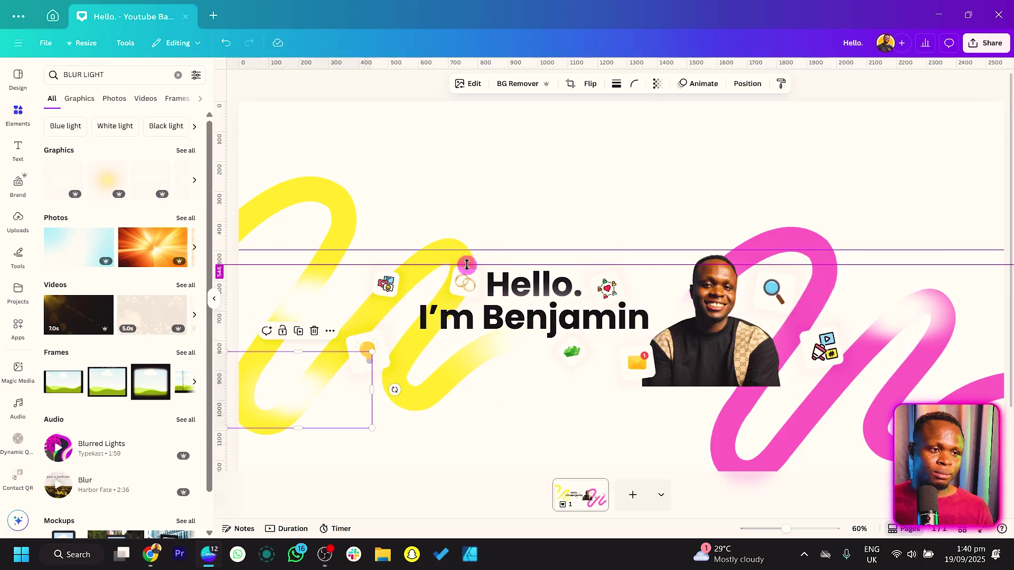
{"action": "key", "text": "ctrl+z"}
{"action": "left_click_drag", "start_coordinate": [301, 377], "coordinate": [459, 252]}
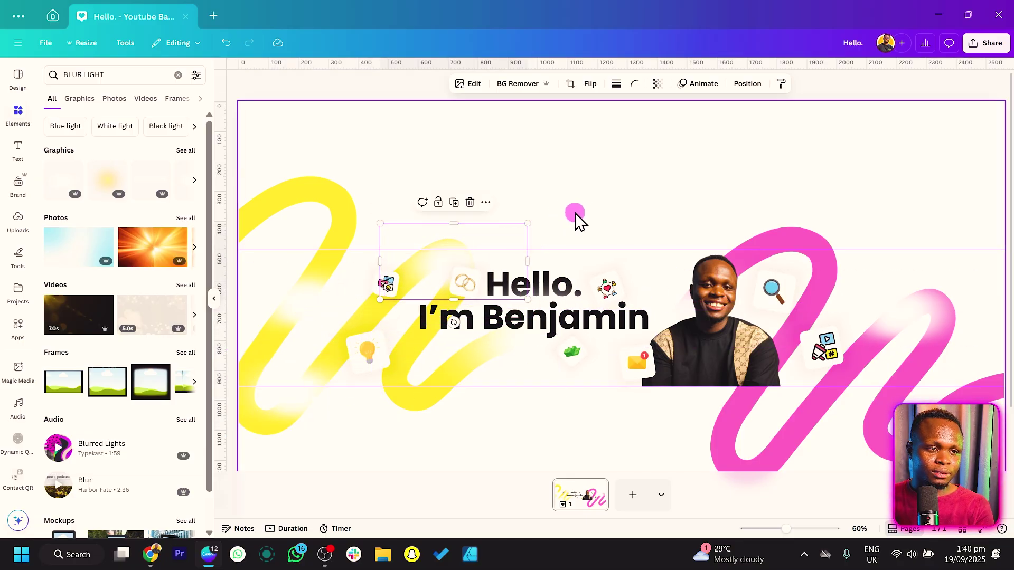
{"action": "left_click", "coordinate": [823, 195]}
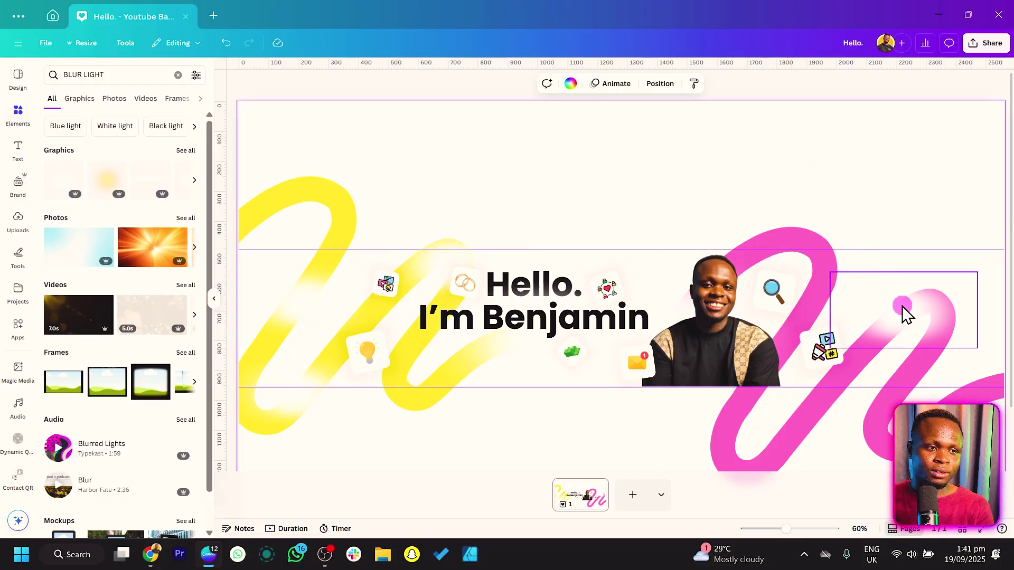
- Place a white blur copy over the portrait's lower edge and enlarge it to fade the bottom of the body
{"action": "left_click_drag", "start_coordinate": [390, 364], "coordinate": [724, 389]}
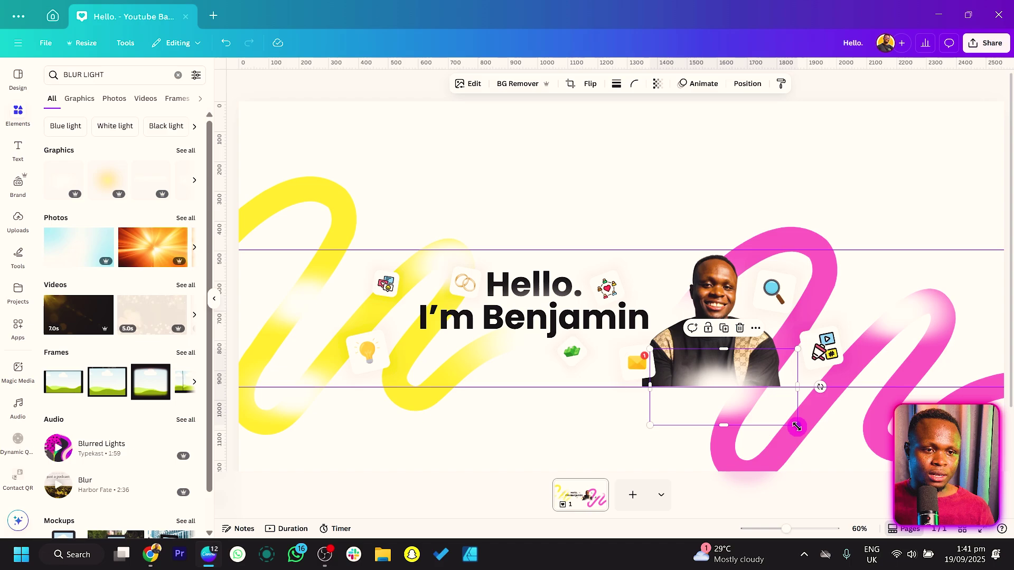
{"action": "left_click_drag", "start_coordinate": [797, 427], "coordinate": [851, 449]}
{"action": "left_click", "coordinate": [810, 193]}
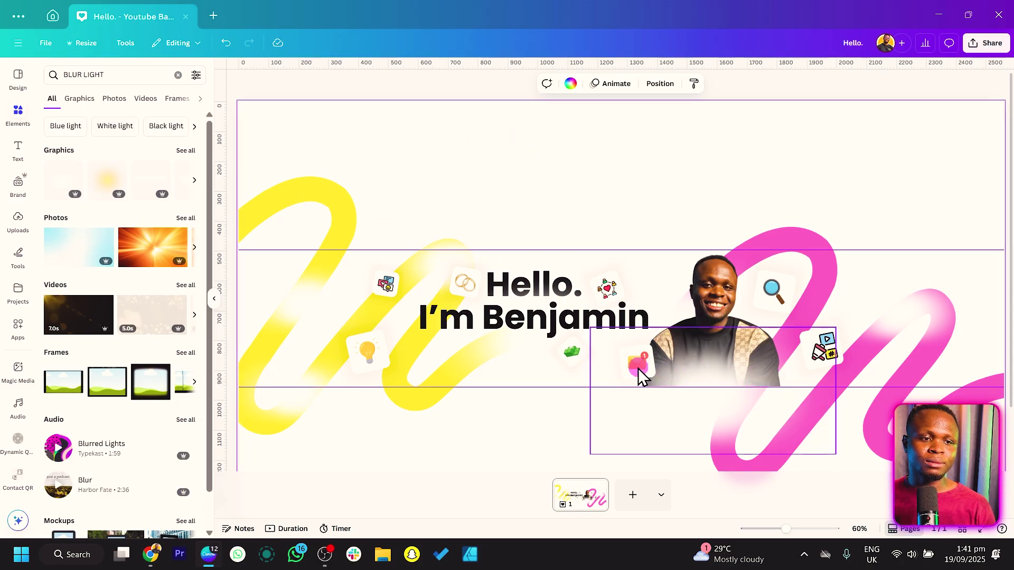
{"action": "left_click_drag", "start_coordinate": [631, 367], "coordinate": [644, 391]}
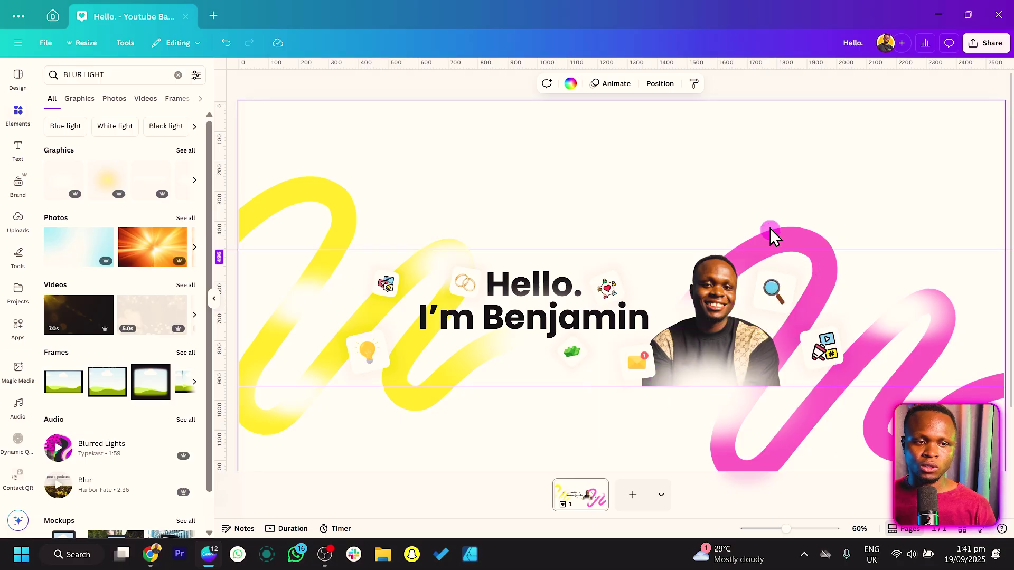
- Add a square, move it to the empty area above the headline and fill it with white #FFFFFF
{"action": "key", "text": "r"}
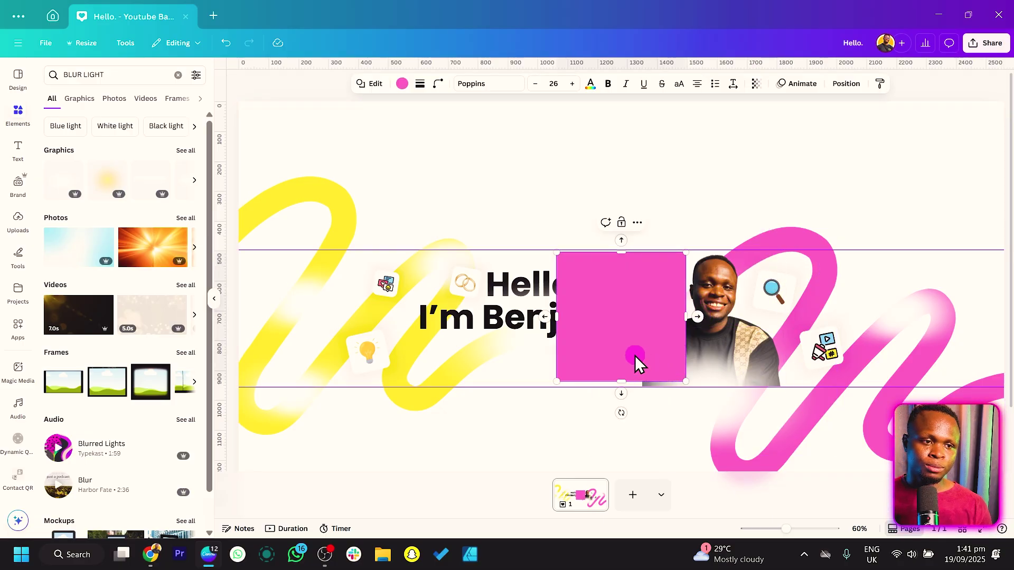
{"action": "left_click_drag", "start_coordinate": [635, 356], "coordinate": [636, 214]}
{"action": "left_click", "coordinate": [401, 83]}
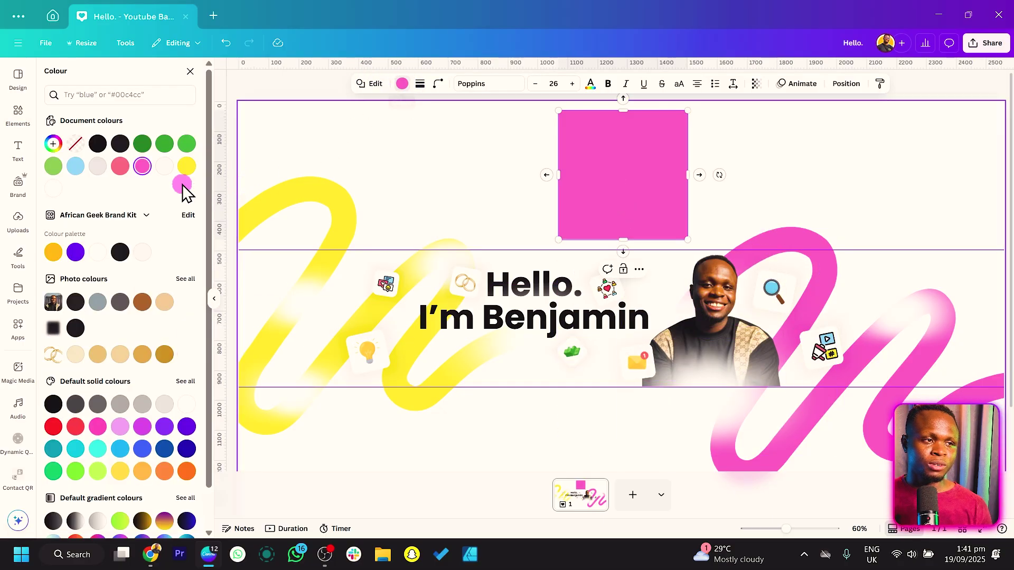
{"action": "left_click", "coordinate": [54, 144]}
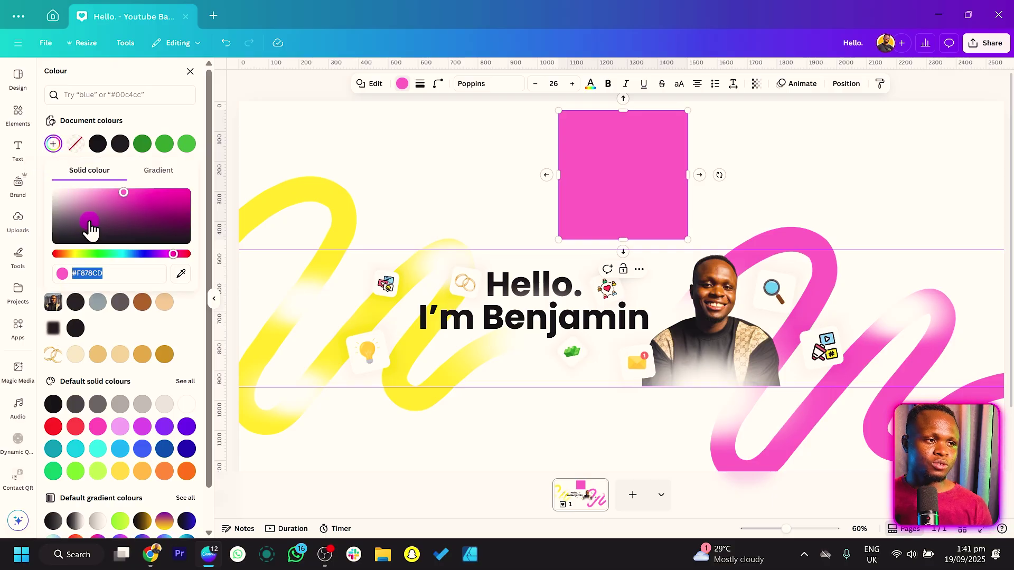
{"action": "left_click_drag", "start_coordinate": [82, 211], "coordinate": [43, 163]}
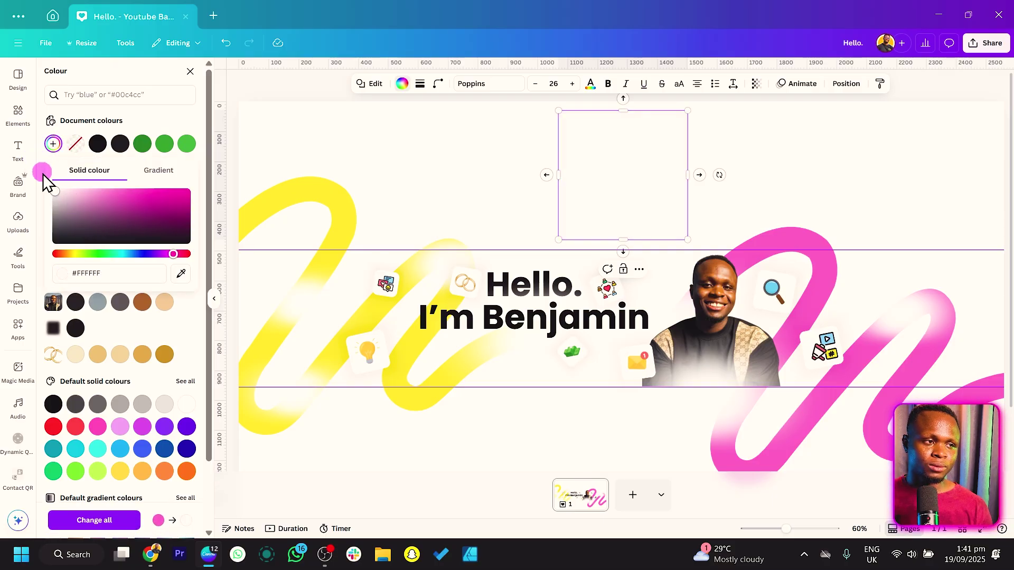
- Give the square a linear 180° gradient fill from white to #FFFFFF at 0% opacity
{"action": "left_click", "coordinate": [158, 174]}
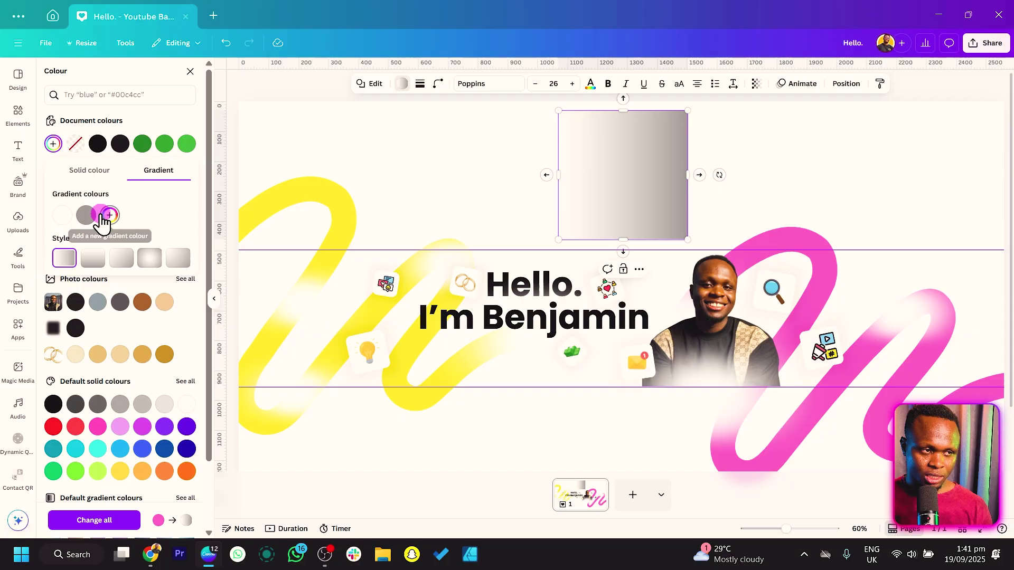
{"action": "left_click", "coordinate": [86, 215]}
{"action": "left_click_drag", "start_coordinate": [90, 245], "coordinate": [68, 229]}
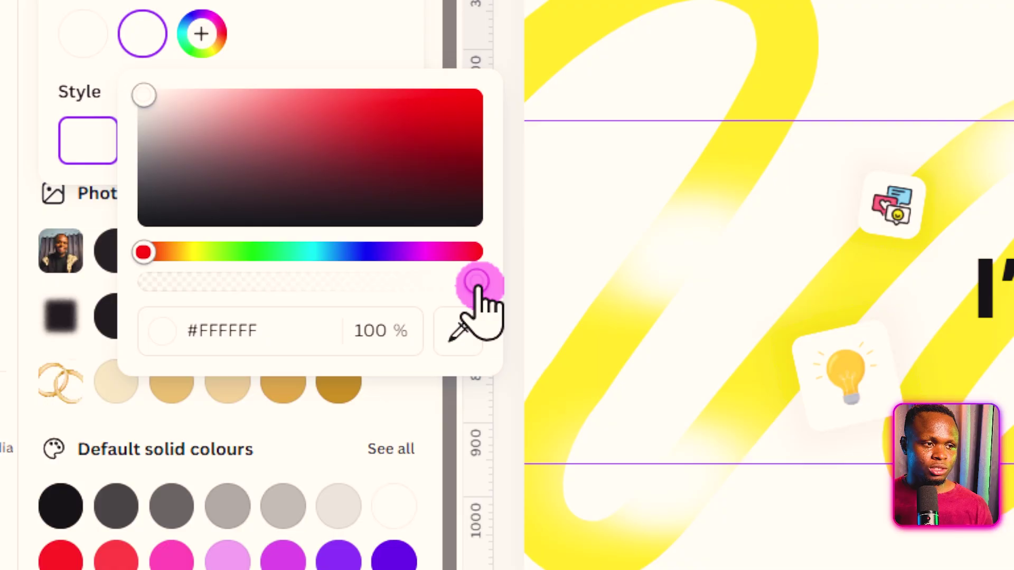
{"action": "left_click_drag", "start_coordinate": [220, 315], "coordinate": [166, 315]}
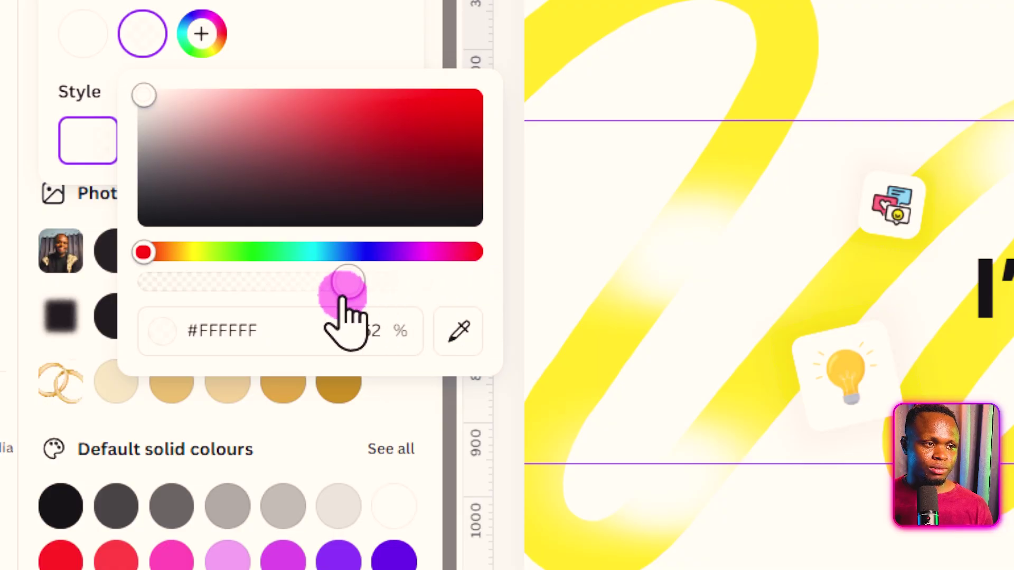
{"action": "left_click_drag", "start_coordinate": [342, 295], "coordinate": [127, 297]}
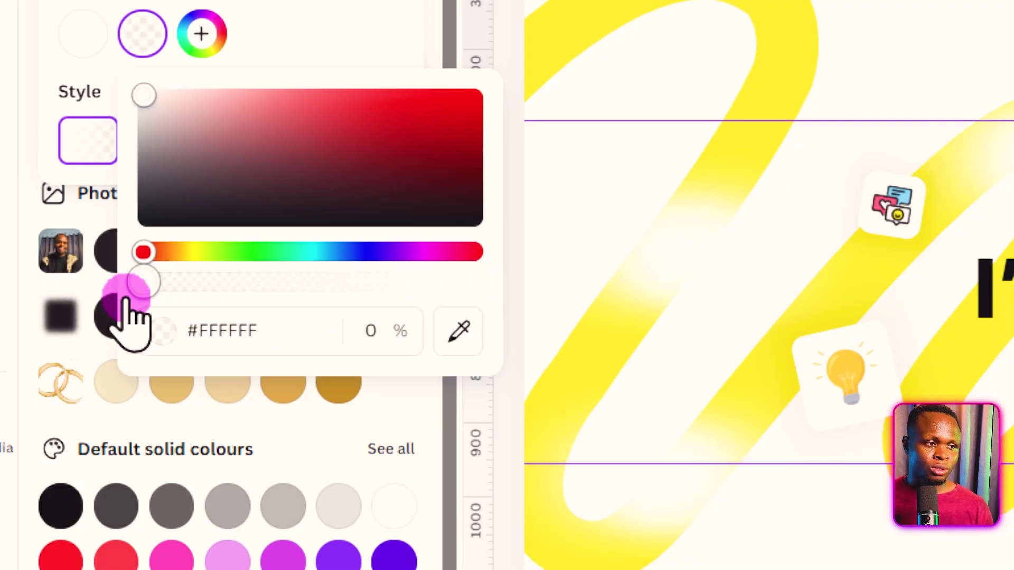
{"action": "left_click", "coordinate": [300, 33]}
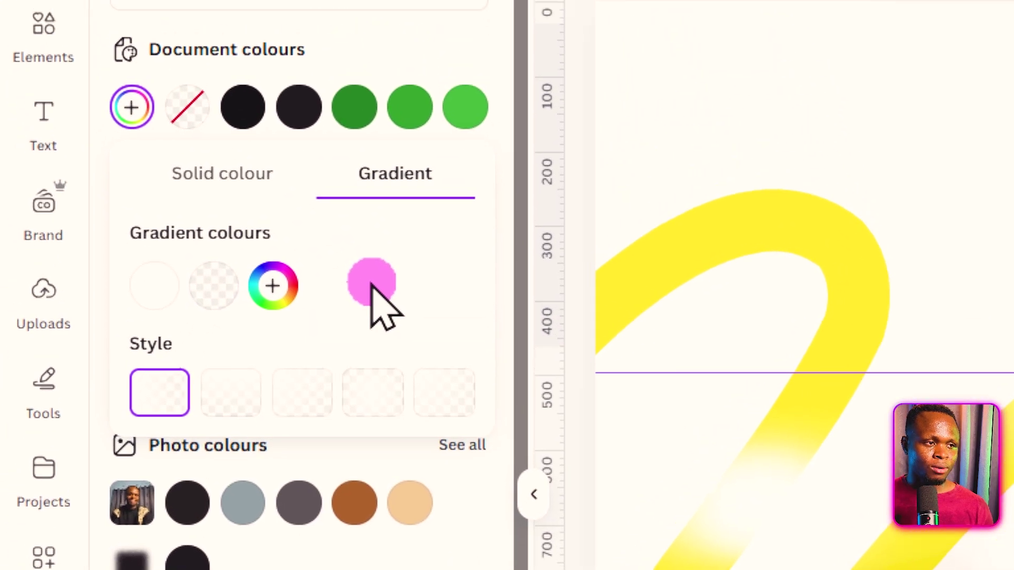
{"action": "left_click_drag", "start_coordinate": [371, 285], "coordinate": [246, 407]}
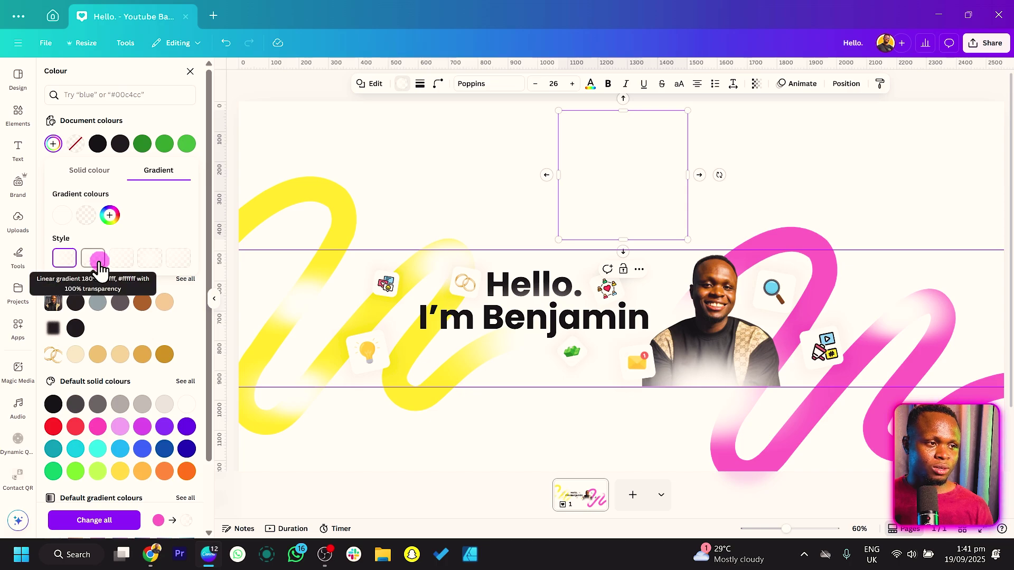
{"action": "left_click", "coordinate": [98, 260]}
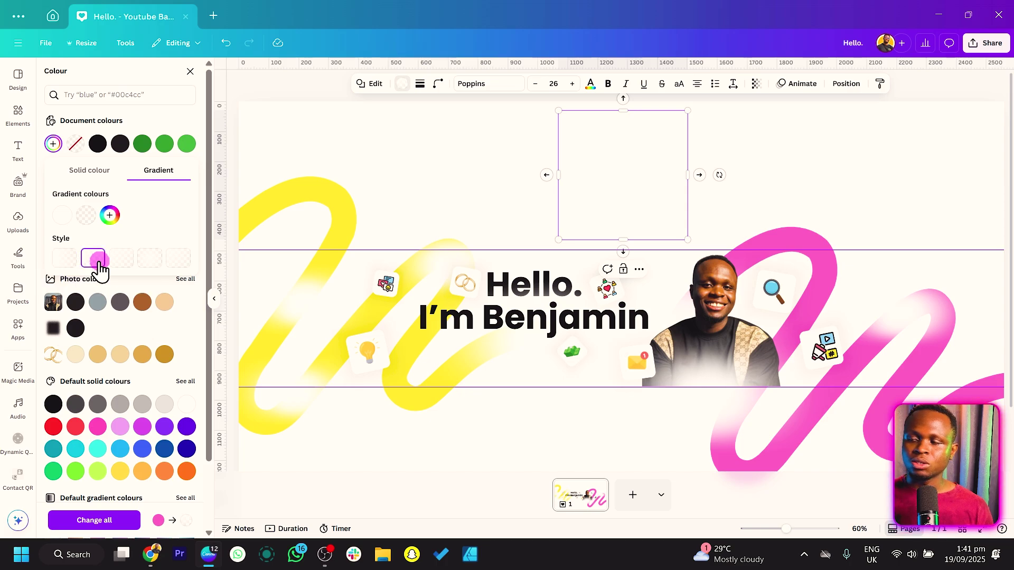
- Turn the gradient square upside down over the portrait's base, flatten it to the lower guide and stretch it across the banner, about 3,280 × 147
{"action": "left_click_drag", "start_coordinate": [99, 260], "coordinate": [709, 264]}
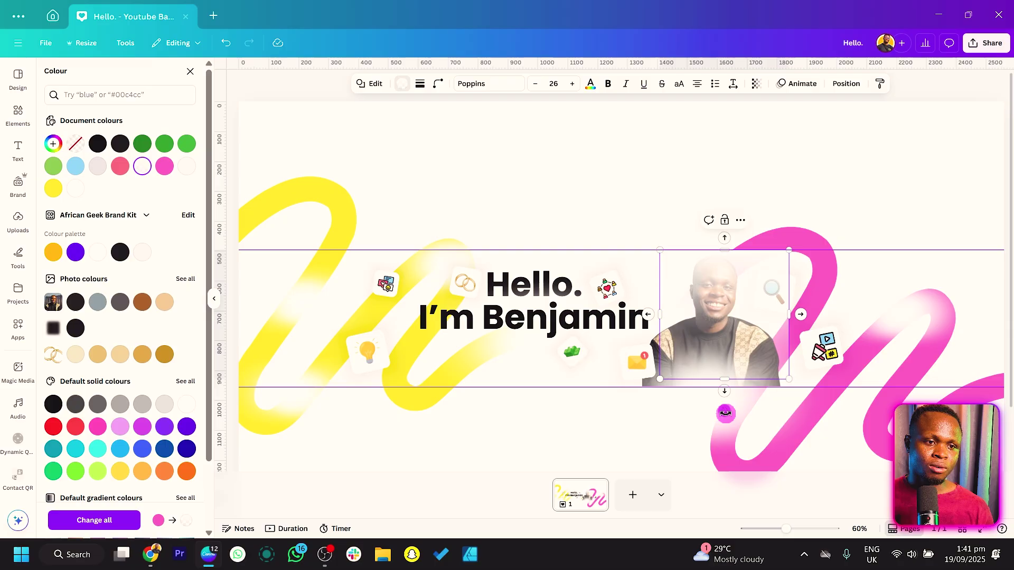
{"action": "left_click_drag", "start_coordinate": [723, 410], "coordinate": [706, 346]}
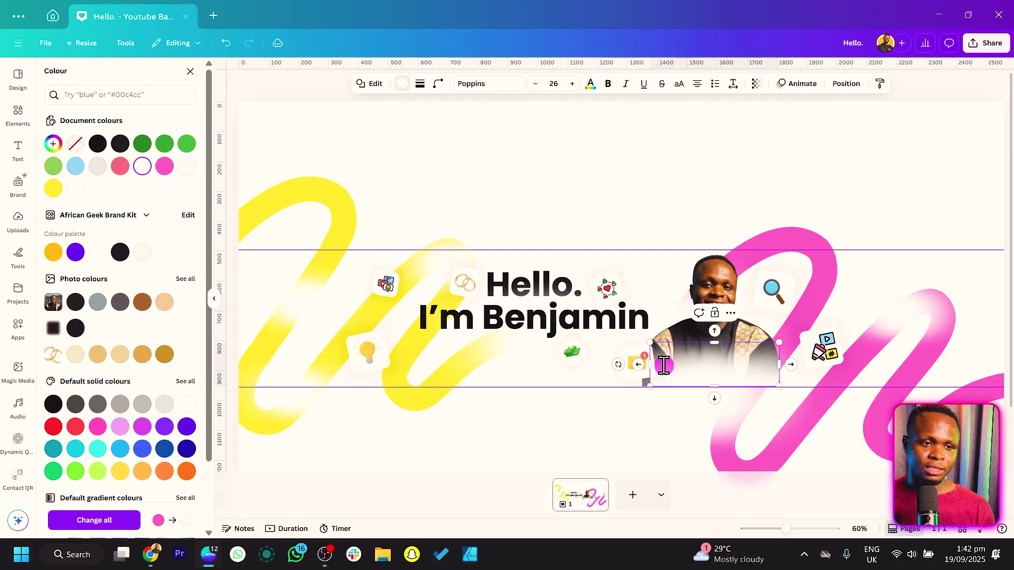
{"action": "left_click_drag", "start_coordinate": [648, 365], "coordinate": [206, 372]}
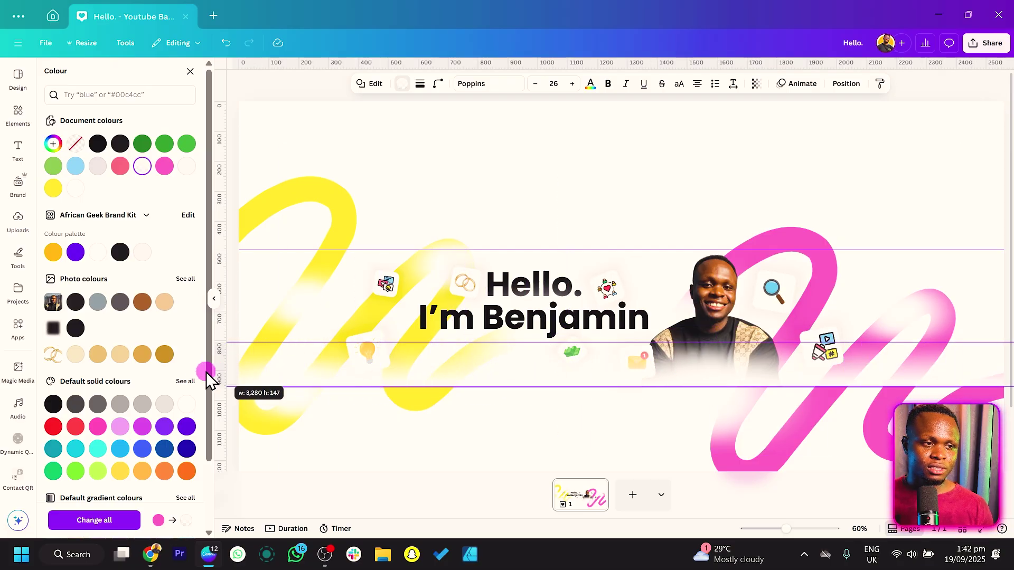
{"action": "left_click", "coordinate": [563, 191]}
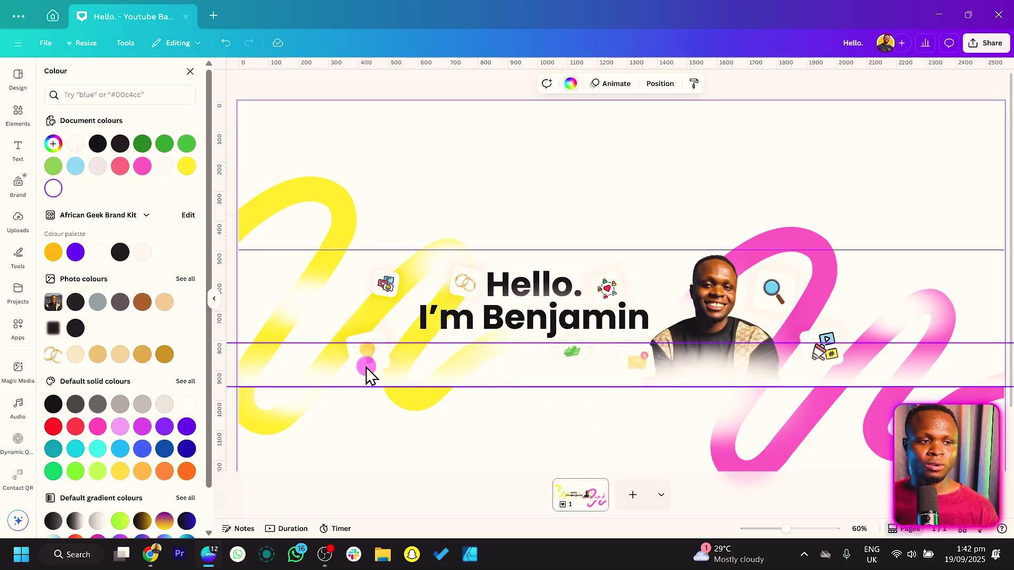
- Reorder the layers so the full-width gradient strip sits just above the portrait and beneath the icon tiles
{"action": "right_click", "coordinate": [733, 368]}
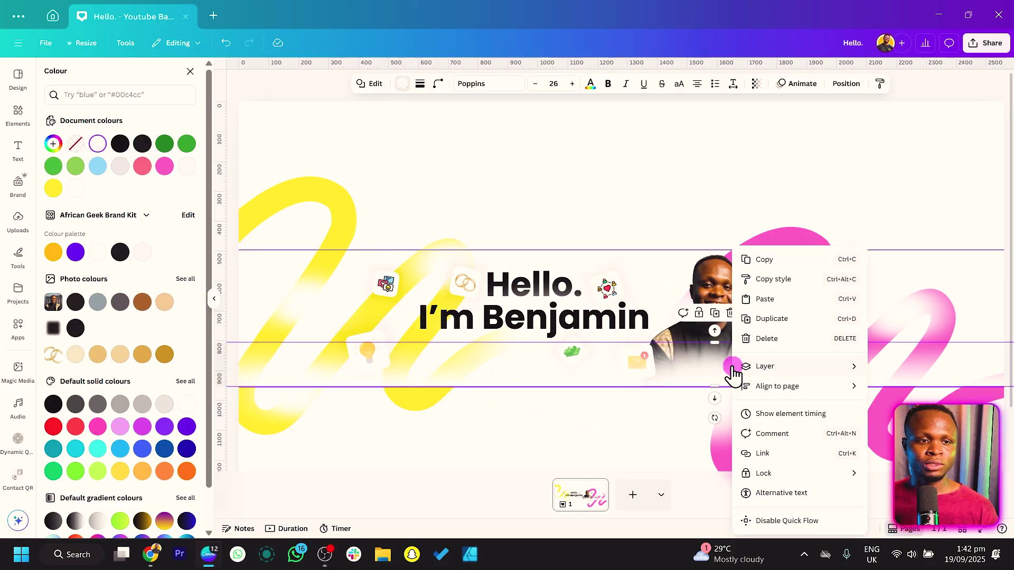
{"action": "mouse_move", "coordinate": [765, 366]}
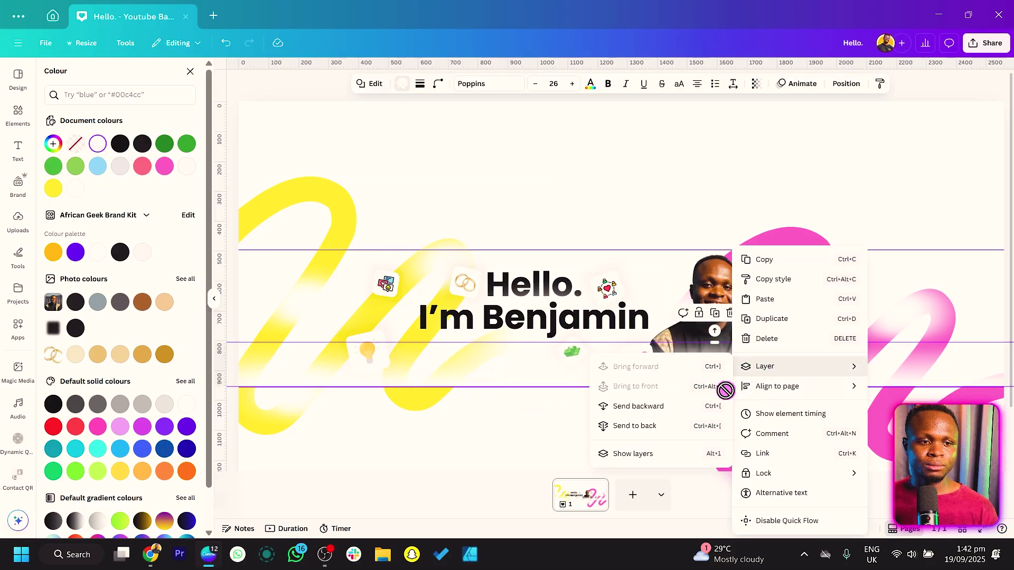
{"action": "left_click", "coordinate": [665, 454]}
{"action": "left_click", "coordinate": [140, 451], "text": "shift"}
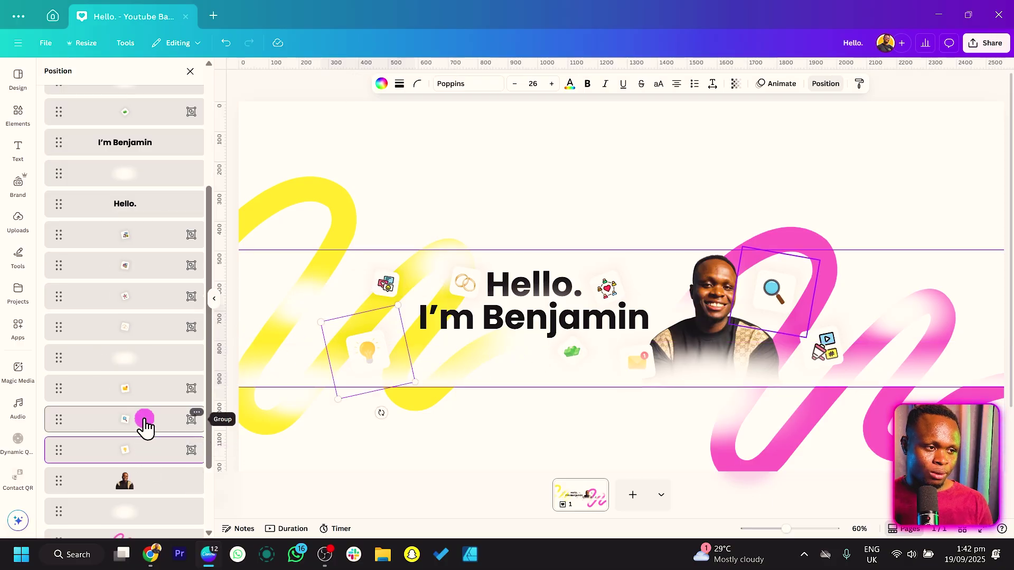
{"action": "left_click", "coordinate": [142, 419], "text": "shift"}
{"action": "left_click_drag", "start_coordinate": [148, 398], "coordinate": [161, 157]}
{"action": "left_click_drag", "start_coordinate": [148, 154], "coordinate": [146, 465]}
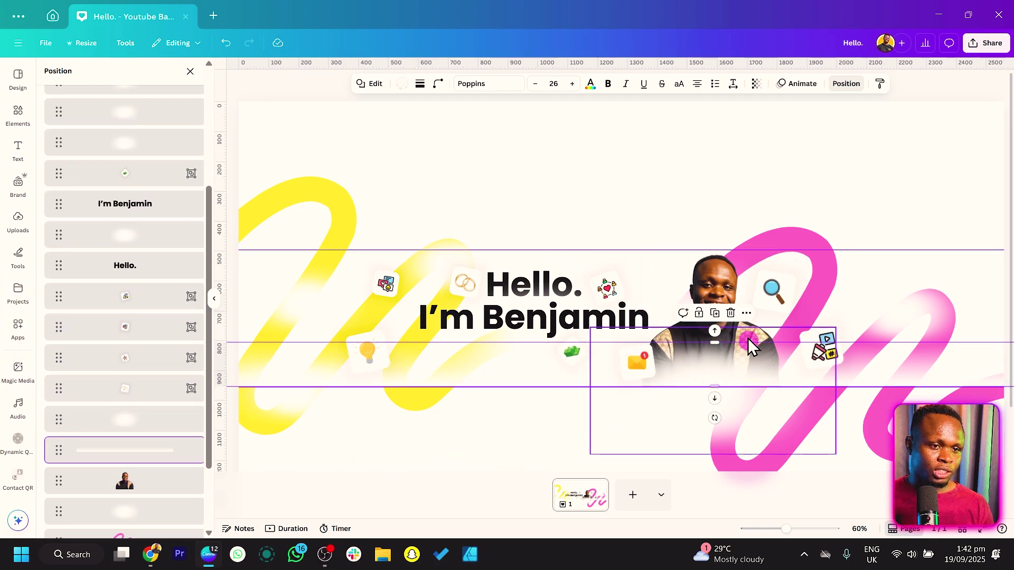
- Adjust the white blur over the upper part of the yellow squiggle, beside the chat icon tile
{"action": "left_click", "coordinate": [693, 151]}
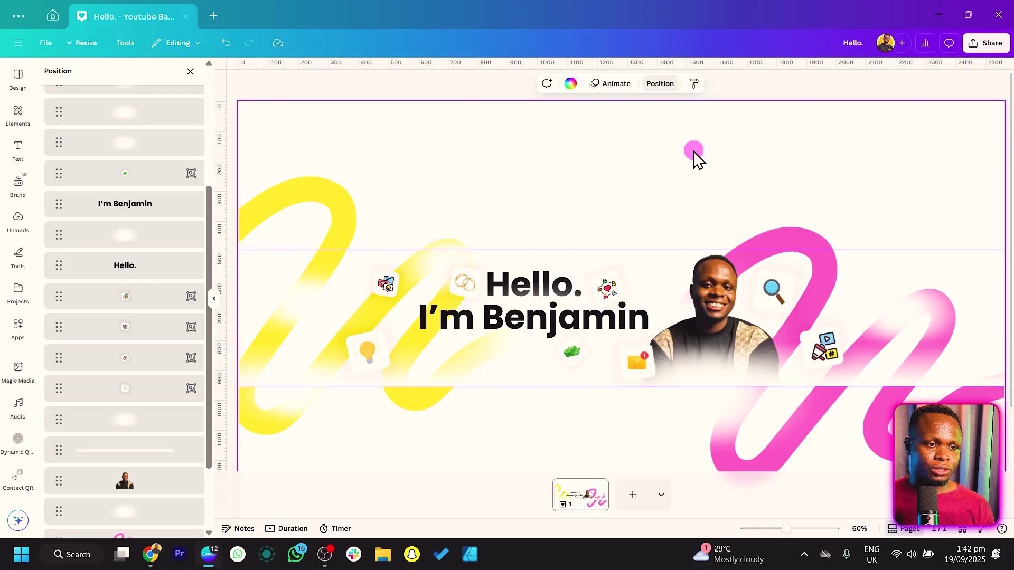
{"action": "left_click", "coordinate": [319, 288]}
{"action": "left_click_drag", "start_coordinate": [379, 263], "coordinate": [443, 229]}
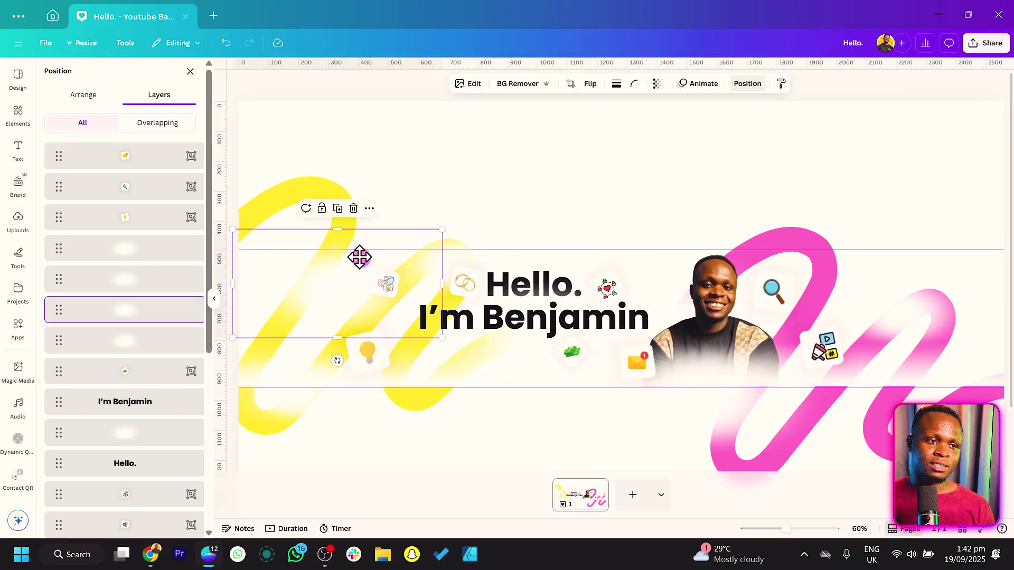
{"action": "left_click", "coordinate": [552, 217]}
- Duplicate the headline's name line, place the copy just below it and replace its text with "your favourite Canva guy"
{"action": "scroll", "coordinate": [547, 229], "scroll_direction": "up", "scroll_amount": 3}
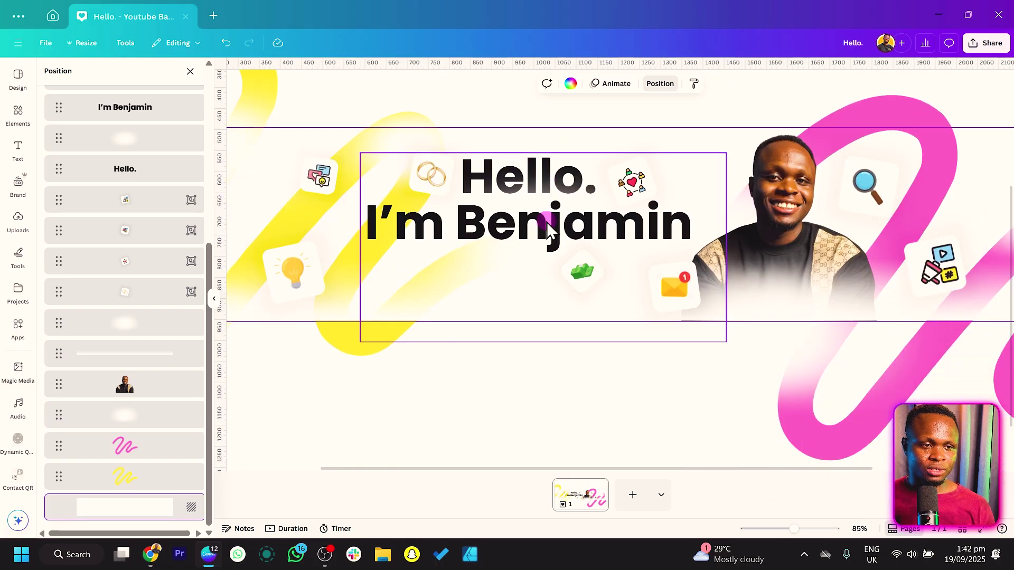
{"action": "left_click", "coordinate": [538, 223]}
{"action": "key", "text": "ctrl+d"}
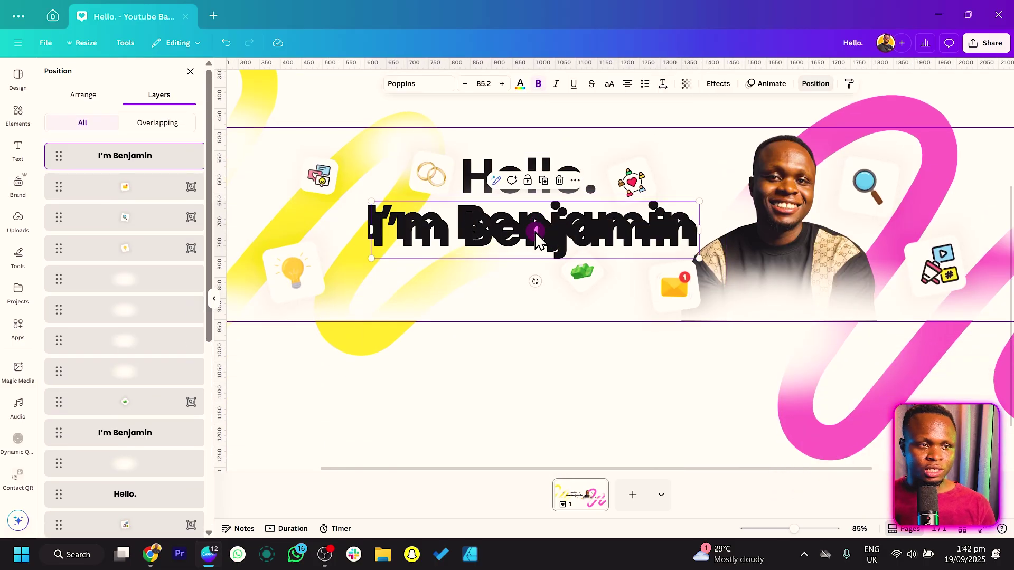
{"action": "left_click_drag", "start_coordinate": [534, 232], "coordinate": [509, 255]}
{"action": "double_click", "coordinate": [509, 255]}
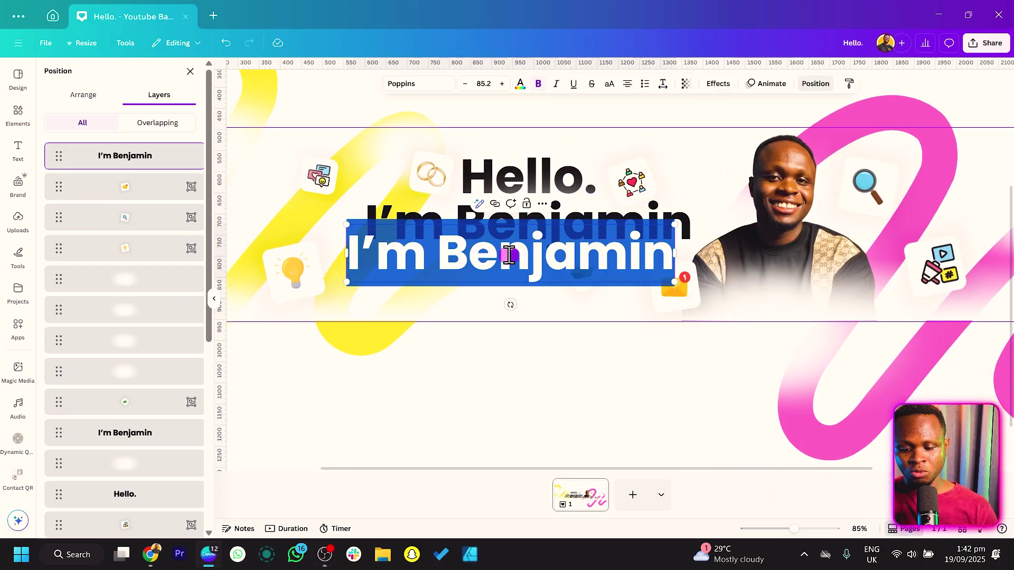
{"action": "type", "text": "YOUR"}
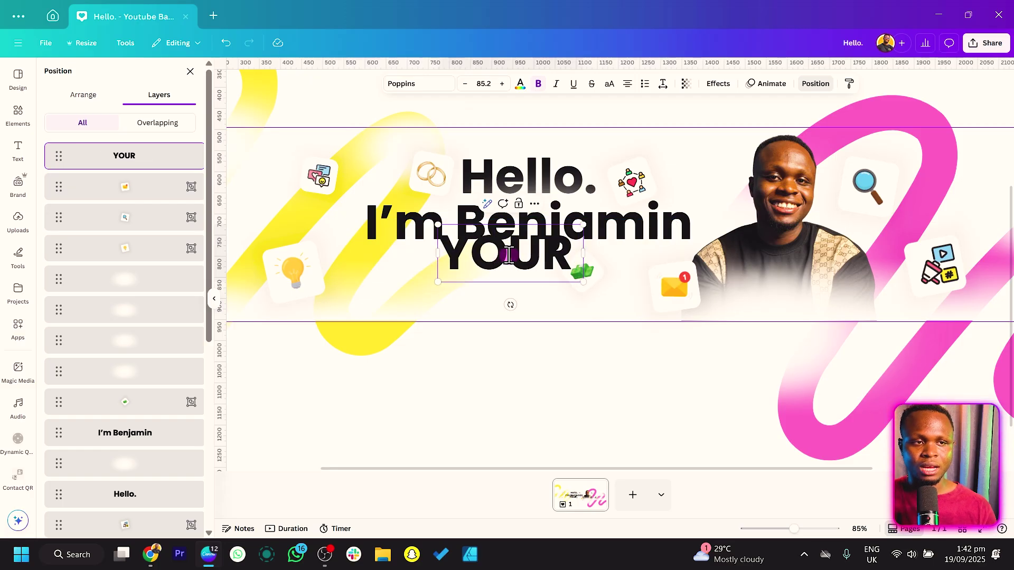
{"action": "double_click", "coordinate": [508, 255]}
{"action": "type", "text": "your f"}
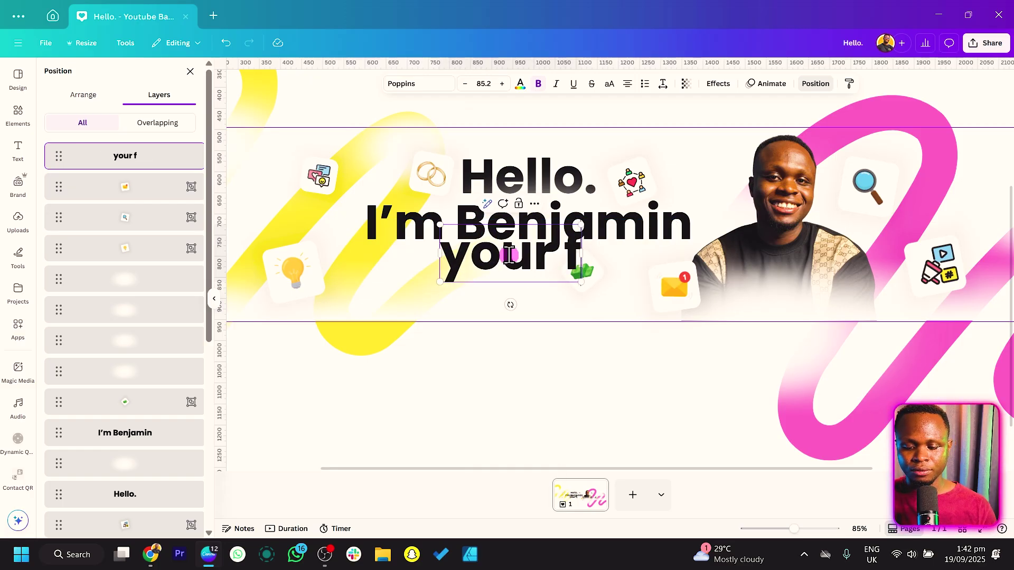
{"action": "type", "text": "avourite Canva"}
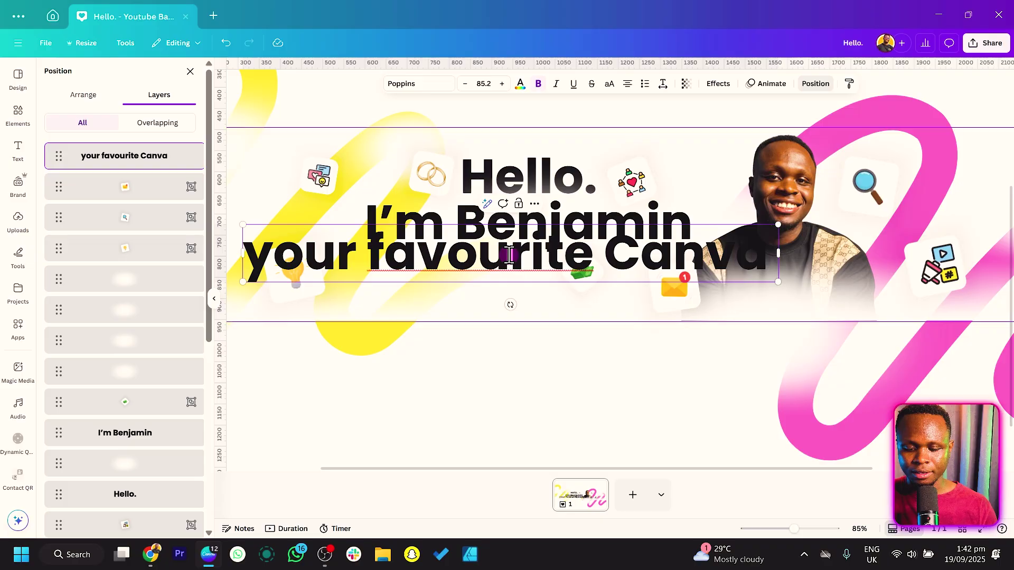
{"action": "type", "text": " guy"}
- Remove the bold from the whole tagline and shrink it to a font size of about 20.2
{"action": "key", "text": "ctrl+a"}
{"action": "left_click", "coordinate": [538, 83]}
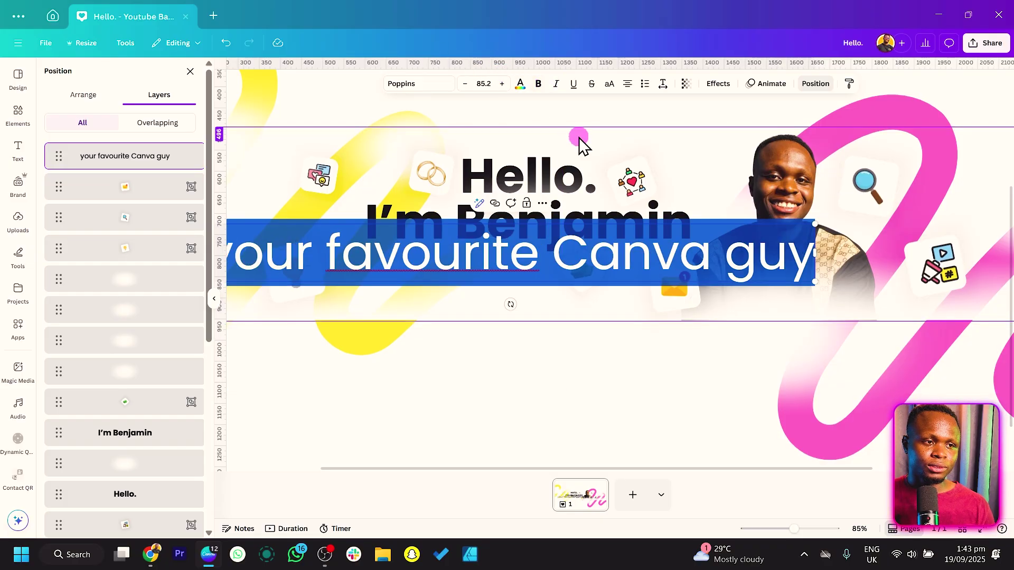
{"action": "left_click_drag", "start_coordinate": [814, 223], "coordinate": [581, 367]}
- Capitalise the tagline's first letter so it reads "Your favourite Canva guy"
{"action": "left_click", "coordinate": [441, 253]}
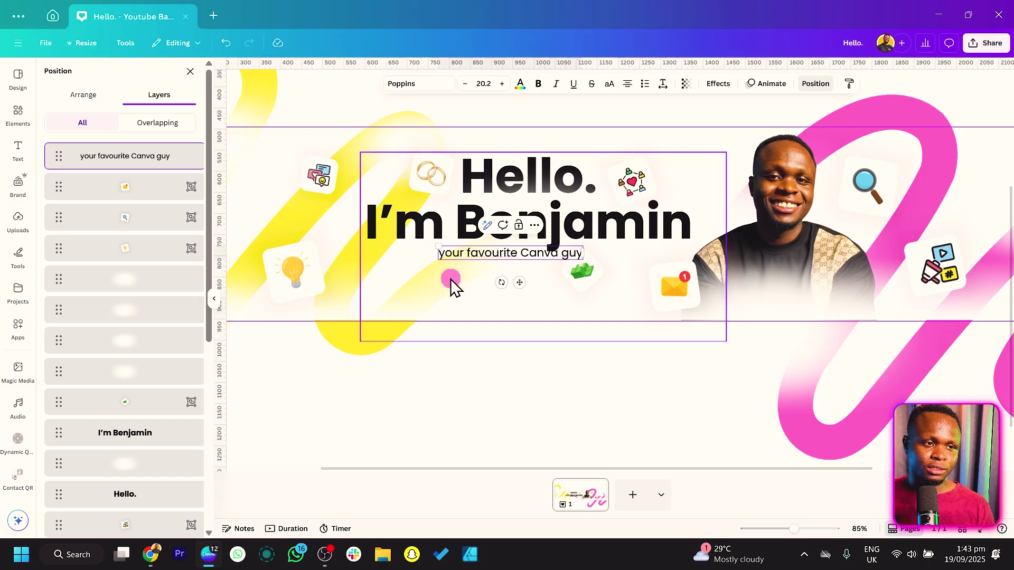
{"action": "type", "text": "Y"}
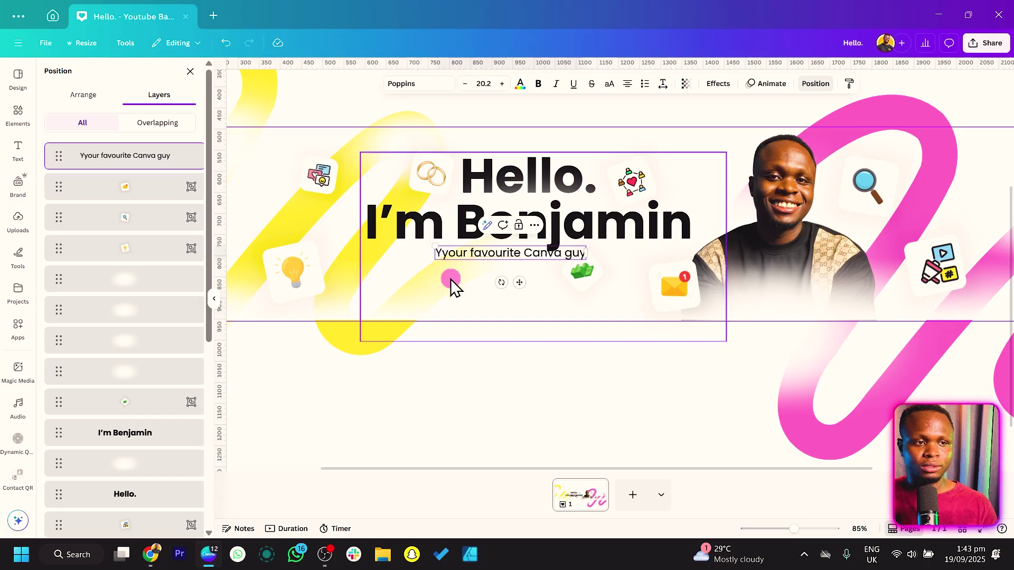
{"action": "key", "text": "Delete"}
- Align the tagline with the left edge of the name line above and enlarge it to about size 25
{"action": "left_click_drag", "start_coordinate": [522, 286], "coordinate": [449, 281]}
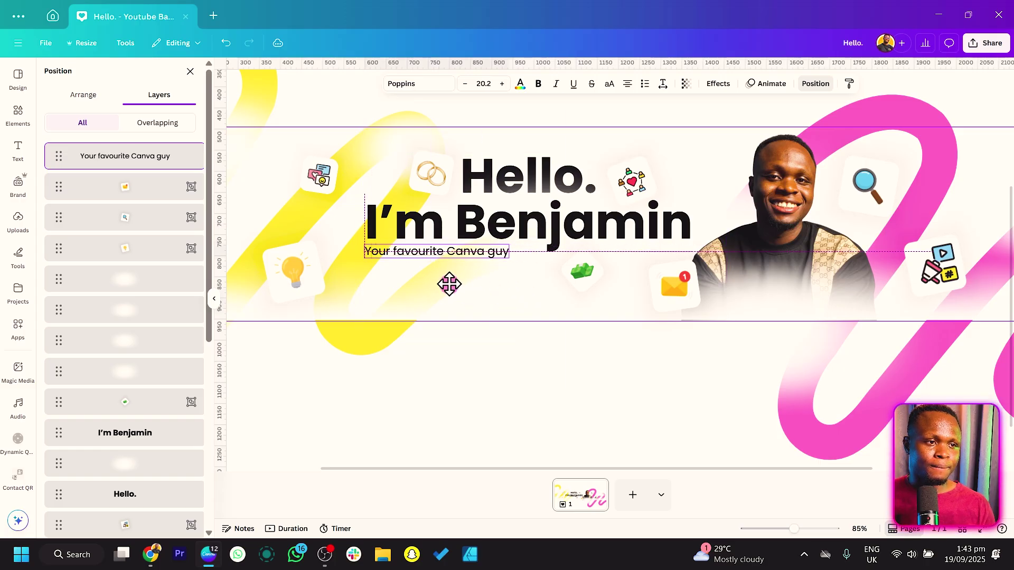
{"action": "left_click_drag", "start_coordinate": [521, 262], "coordinate": [542, 260]}
{"action": "left_click", "coordinate": [478, 375]}
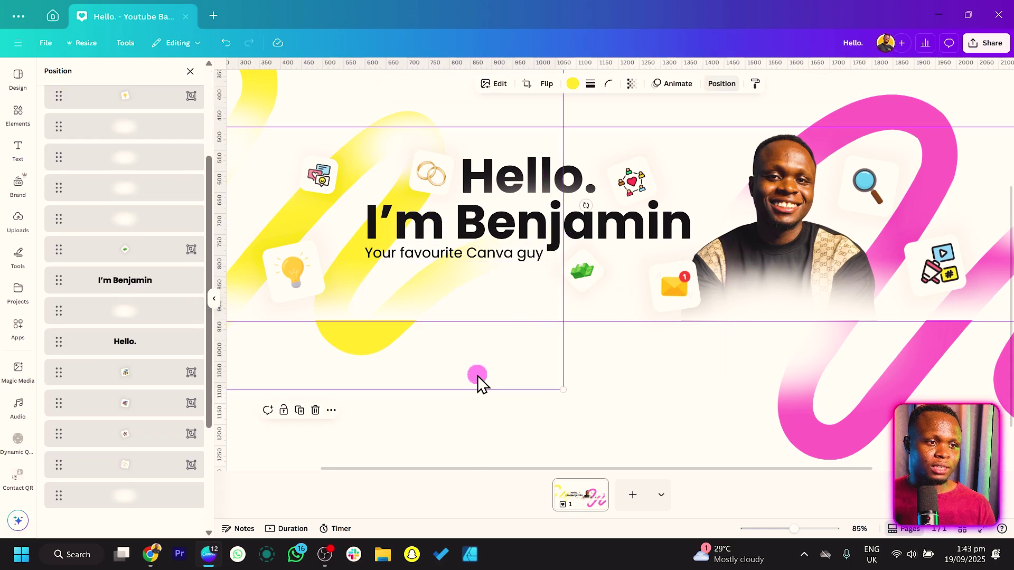
- Move the light-bulb tile slightly right towards the tagline and shift the white blur beside the portrait over the name line's end
{"action": "left_click", "coordinate": [308, 290]}
{"action": "left_click_drag", "start_coordinate": [306, 286], "coordinate": [332, 278]}
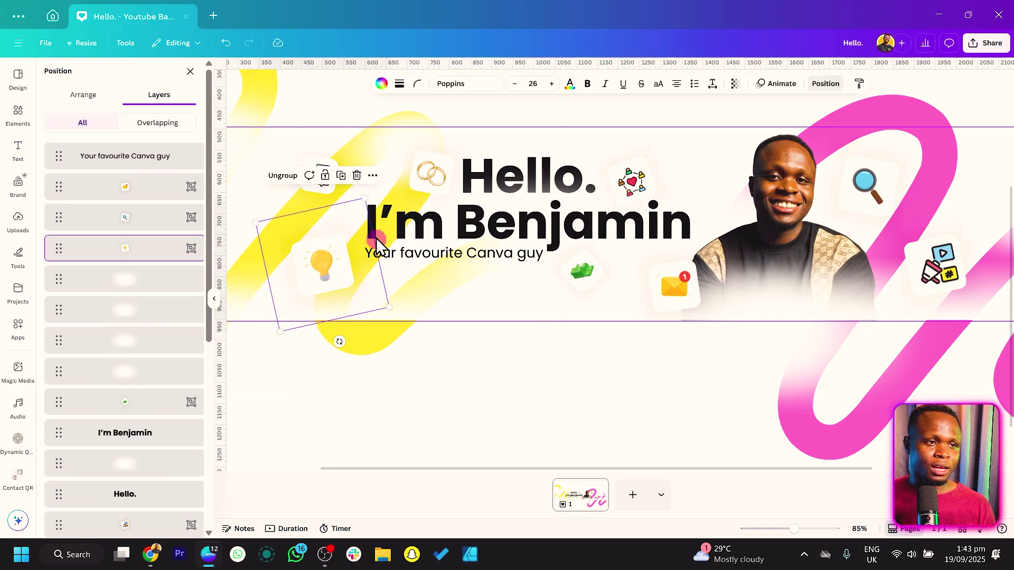
{"action": "left_click", "coordinate": [774, 274]}
{"action": "left_click_drag", "start_coordinate": [774, 273], "coordinate": [622, 224]}
- Raise the green icon tile's layer above the white blurs, just under the envelope tile, and nudge it up and right
{"action": "left_click", "coordinate": [575, 274]}
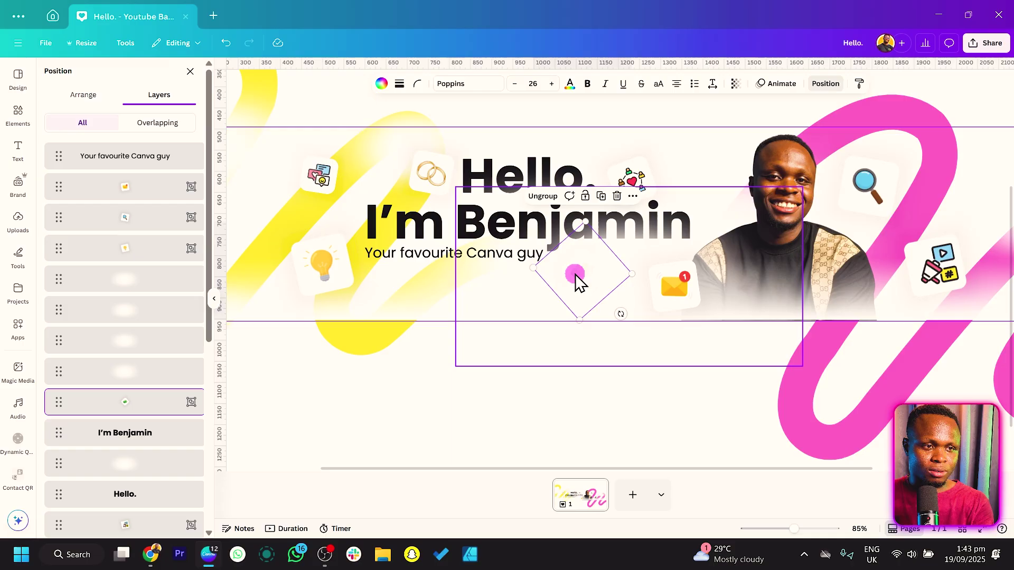
{"action": "left_click_drag", "start_coordinate": [127, 402], "coordinate": [140, 214]}
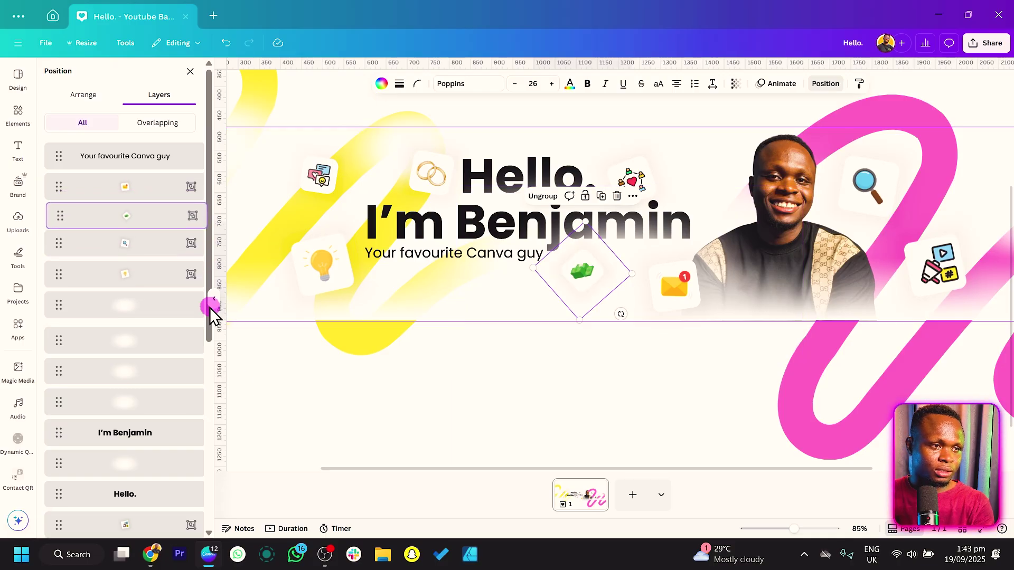
{"action": "left_click_drag", "start_coordinate": [579, 283], "coordinate": [588, 265]}
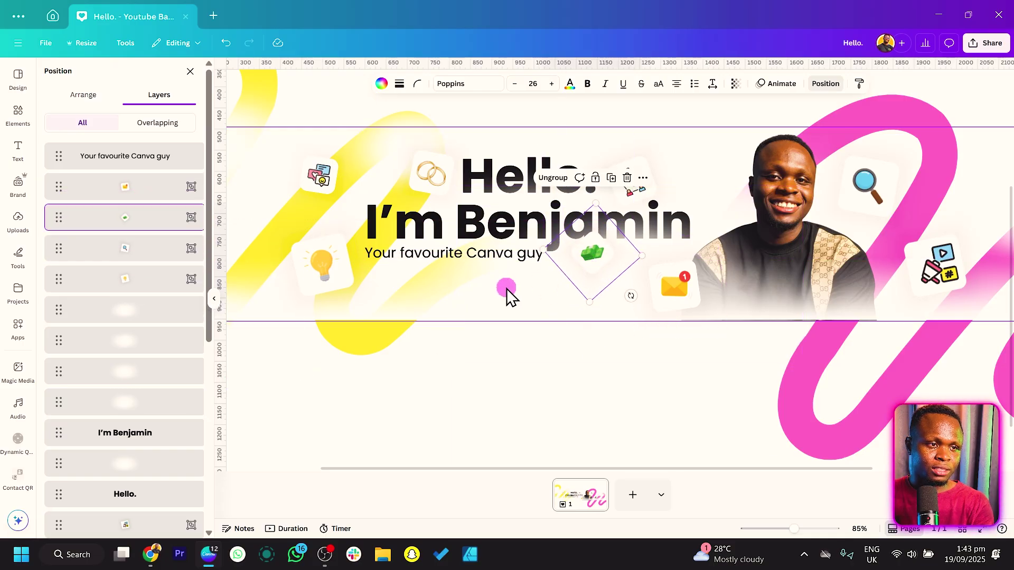
- Move the envelope tile right so it overlaps the portrait's lower left edge
{"action": "left_click", "coordinate": [715, 309]}
{"action": "scroll", "coordinate": [718, 310], "scroll_direction": "down", "scroll_amount": 5}
{"action": "left_click_drag", "start_coordinate": [662, 310], "coordinate": [686, 306]}
- Select the greeting, name line and tagline together and move them slightly right and down
{"action": "left_click", "coordinate": [511, 271]}
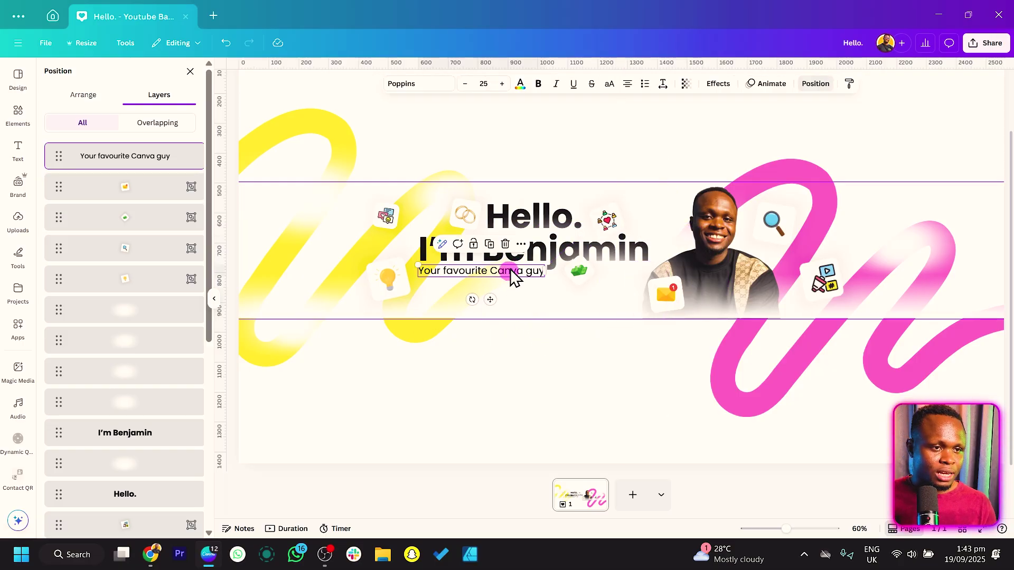
{"action": "left_click", "coordinate": [502, 283], "text": "shift"}
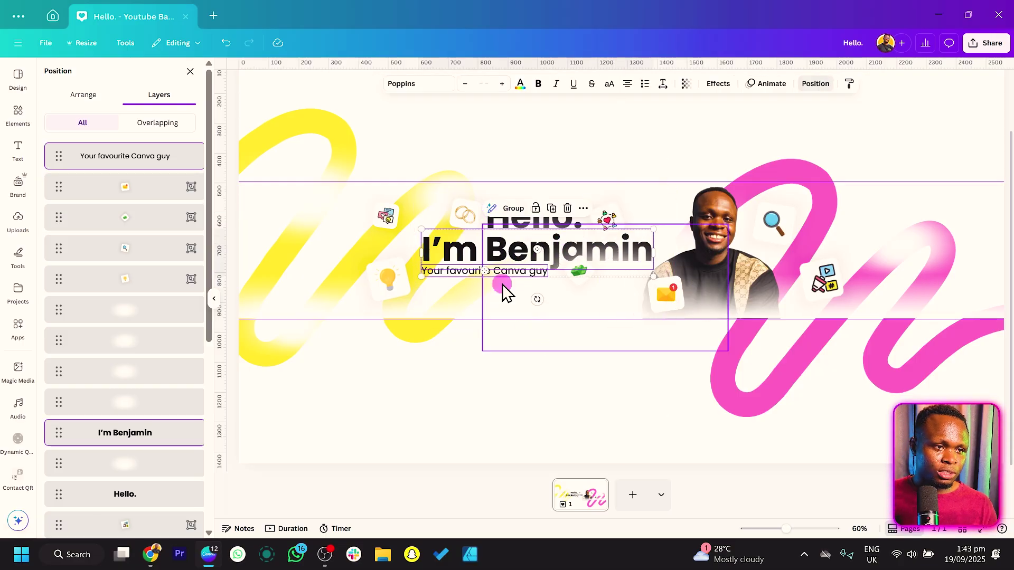
{"action": "left_click", "coordinate": [495, 230]}
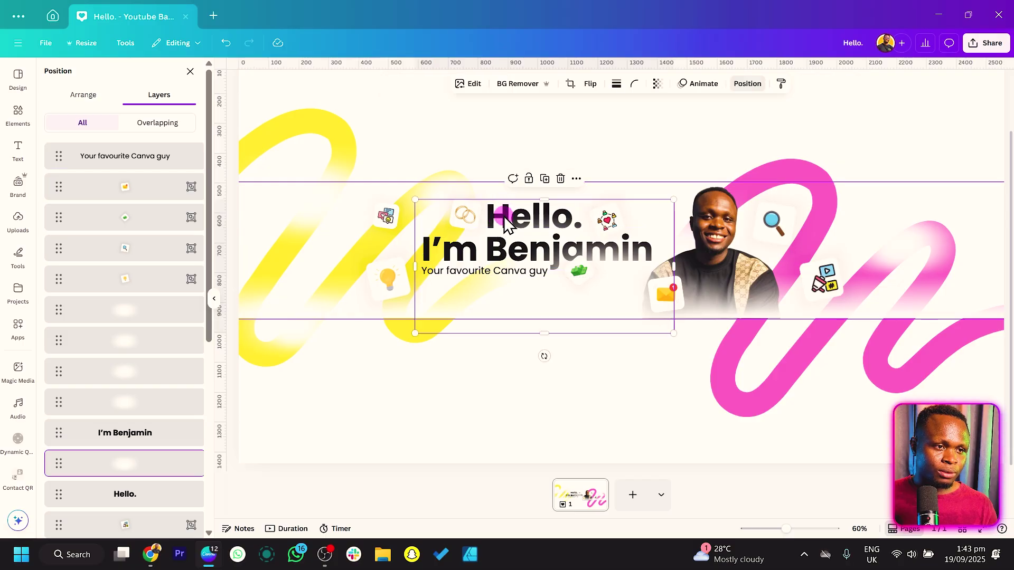
{"action": "left_click", "coordinate": [505, 219]}
{"action": "left_click", "coordinate": [427, 242], "text": "shift"}
{"action": "left_click", "coordinate": [432, 271], "text": "shift"}
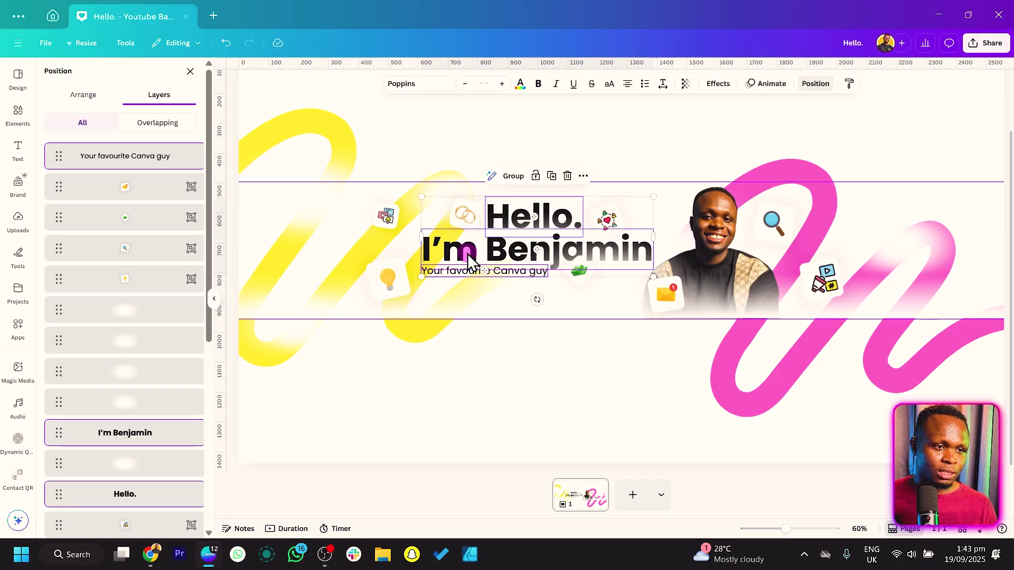
{"action": "left_click_drag", "start_coordinate": [461, 255], "coordinate": [460, 266]}
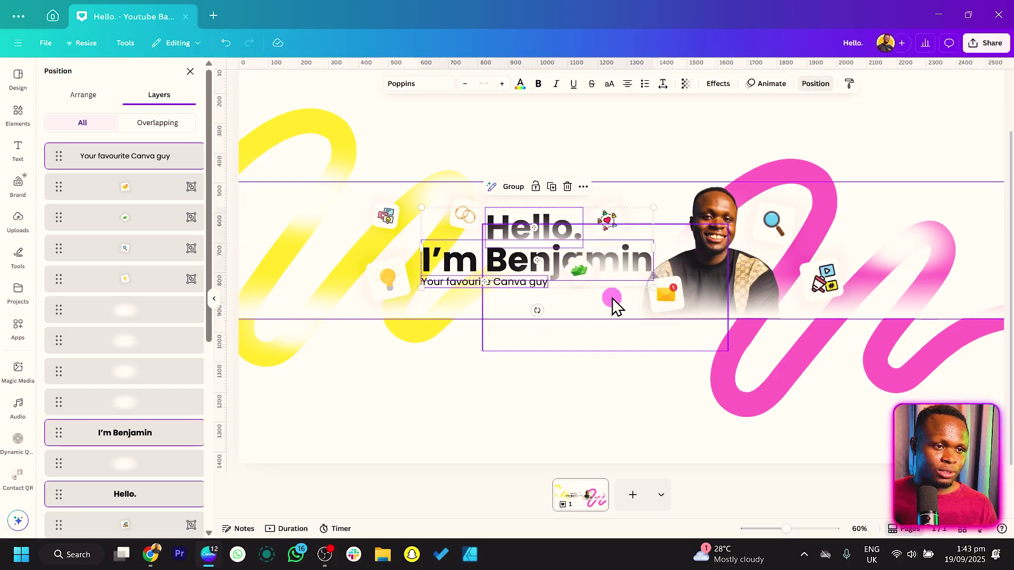
- Move the green icon tile down so it sits just past the end of the tagline
{"action": "left_click_drag", "start_coordinate": [613, 298], "coordinate": [583, 305]}
{"action": "left_click", "coordinate": [581, 284]}
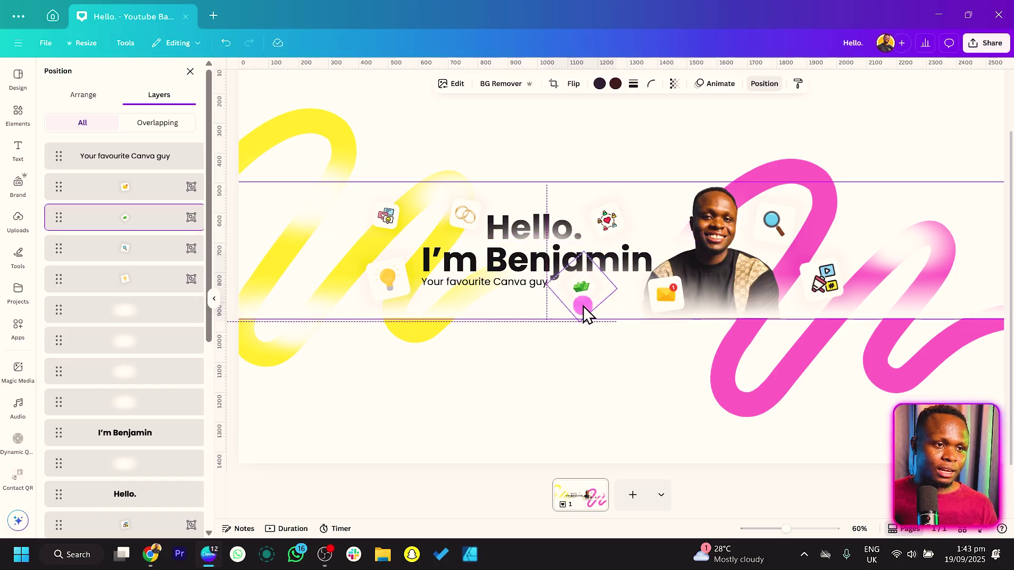
{"action": "left_click", "coordinate": [529, 143]}
{"action": "left_click", "coordinate": [676, 170]}
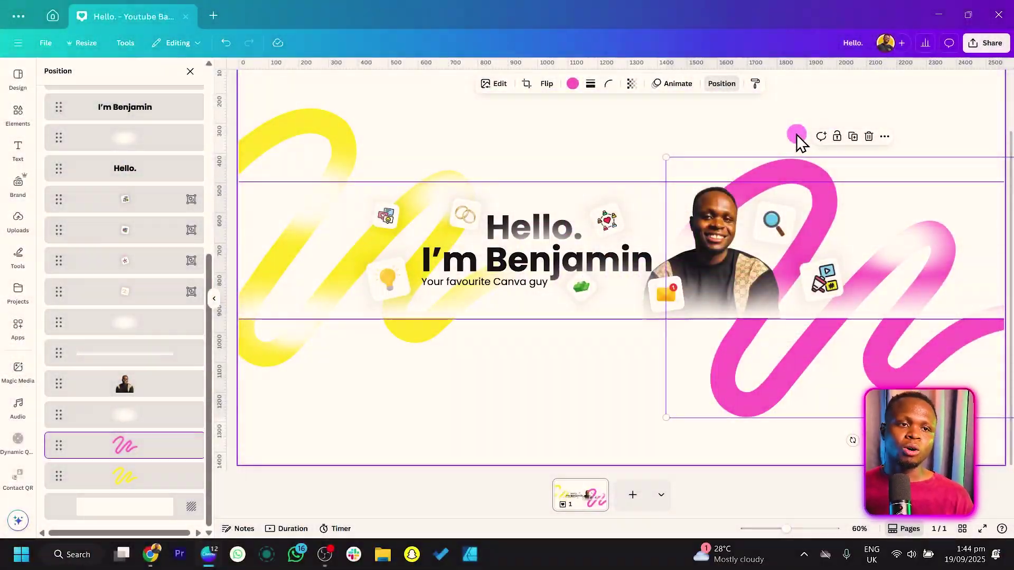
- Download the banner as a 2,560 × 1,440 px PNG, saving it over Hello..png in Downloads
{"action": "left_click", "coordinate": [975, 46]}
{"action": "left_click", "coordinate": [834, 246]}
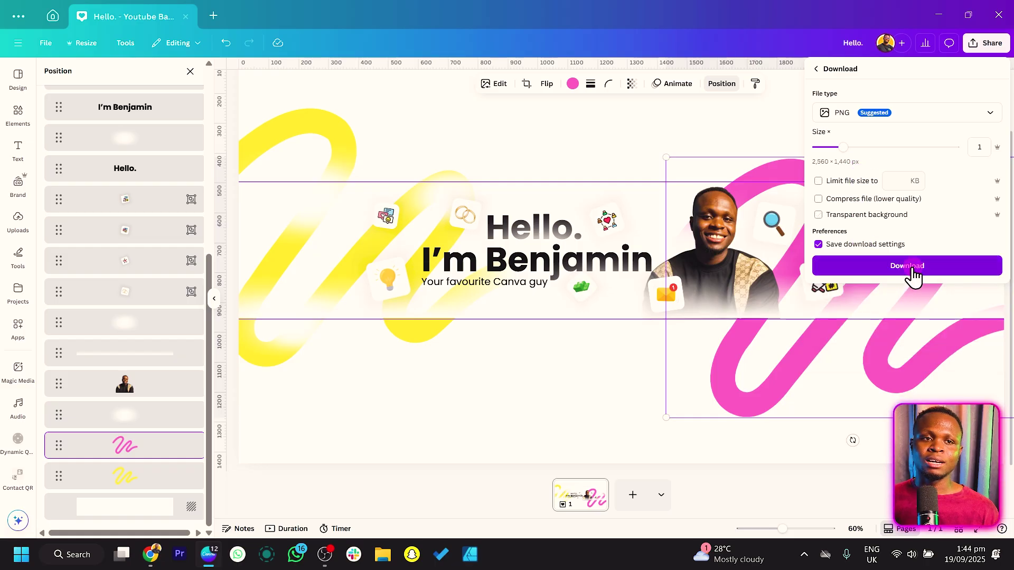
{"action": "left_click", "coordinate": [913, 266]}
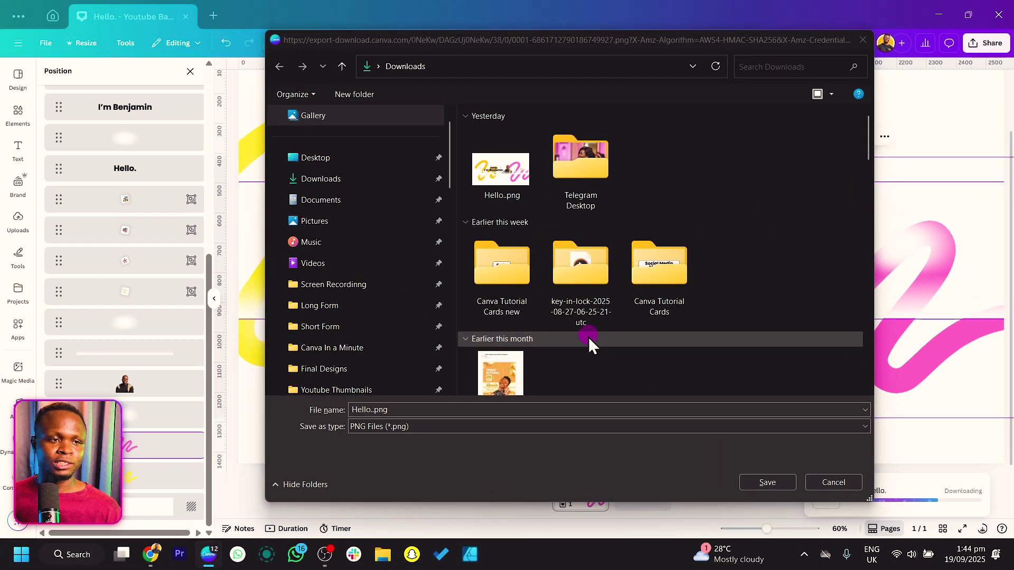
{"action": "double_click", "coordinate": [505, 168]}
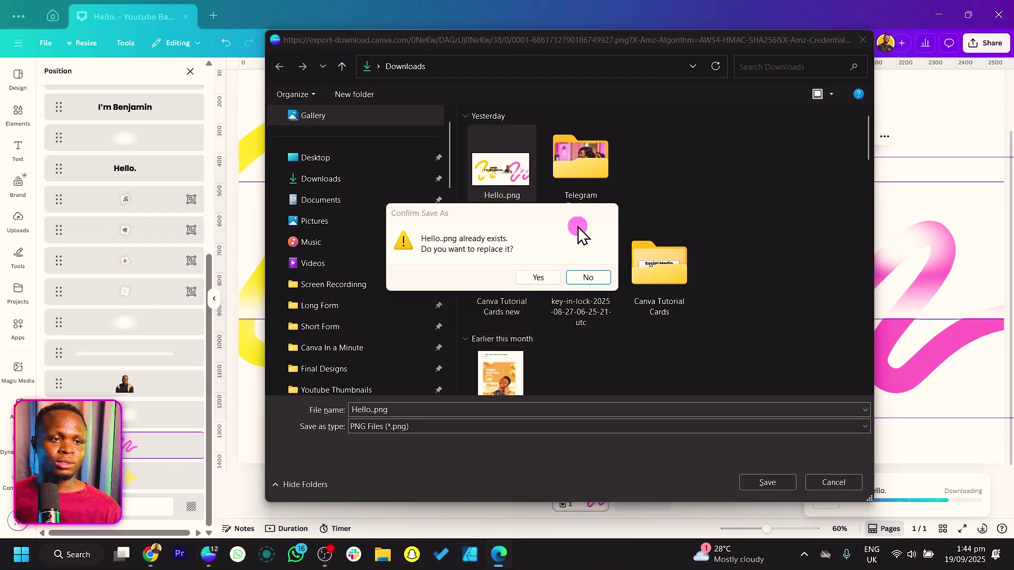
{"action": "left_click", "coordinate": [548, 283]}
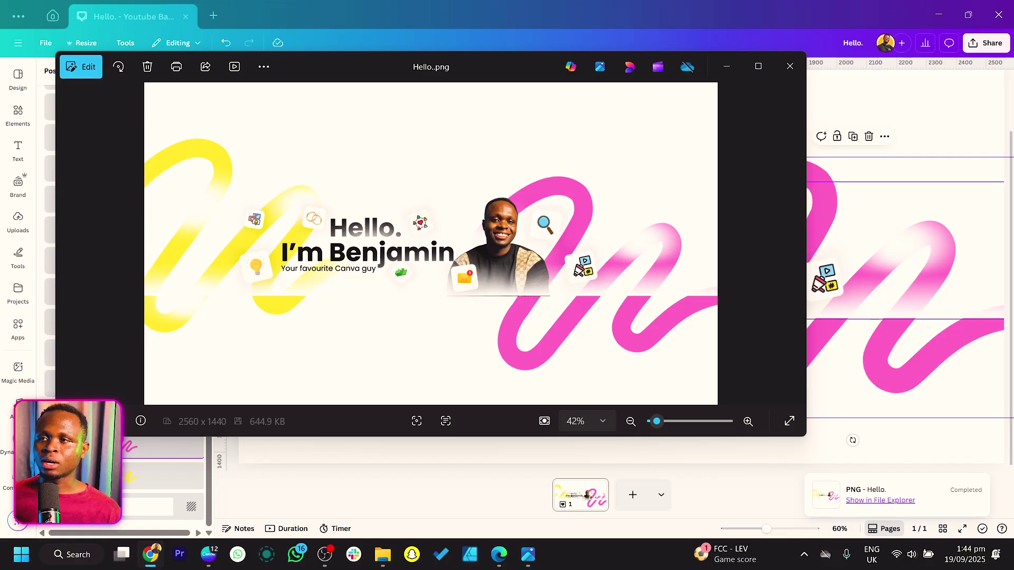
- Switch to YouTube Studio in the browser and open the channel's customization page
{"action": "left_click_drag", "start_coordinate": [985, 76], "coordinate": [170, 6]}
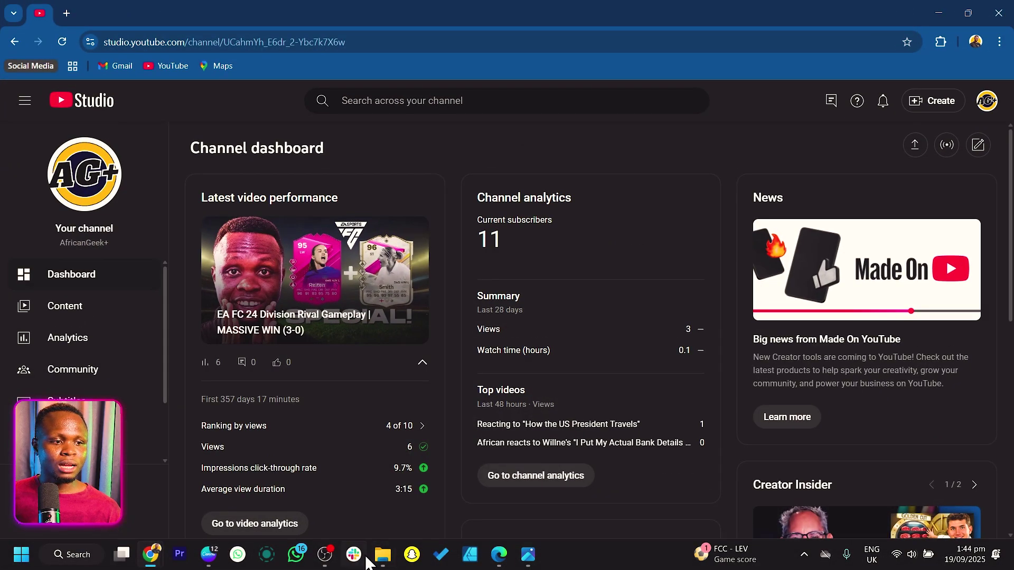
{"action": "left_click", "coordinate": [332, 563]}
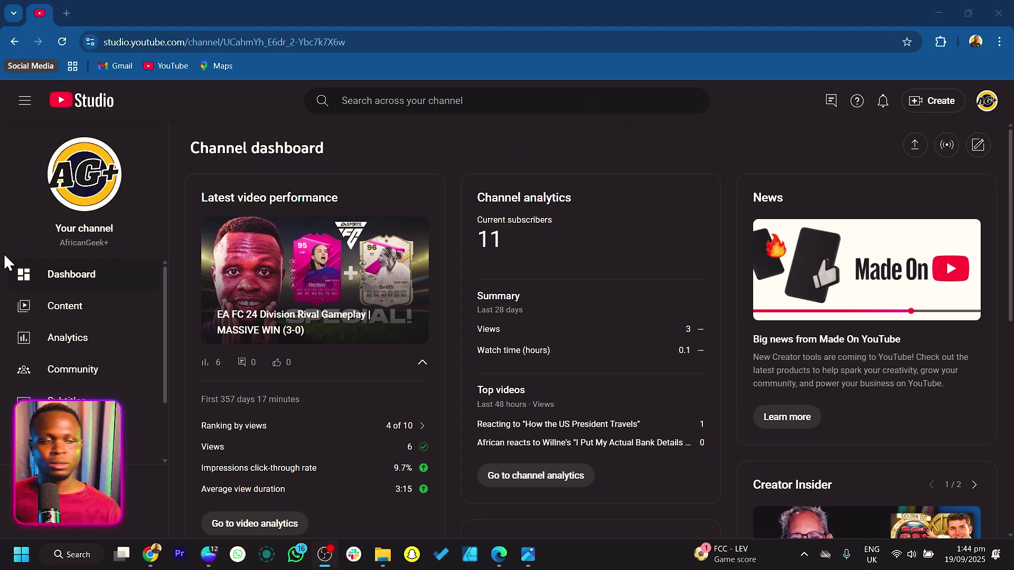
{"action": "scroll", "coordinate": [90, 390], "scroll_direction": "down", "scroll_amount": 2}
{"action": "left_click", "coordinate": [95, 427]}
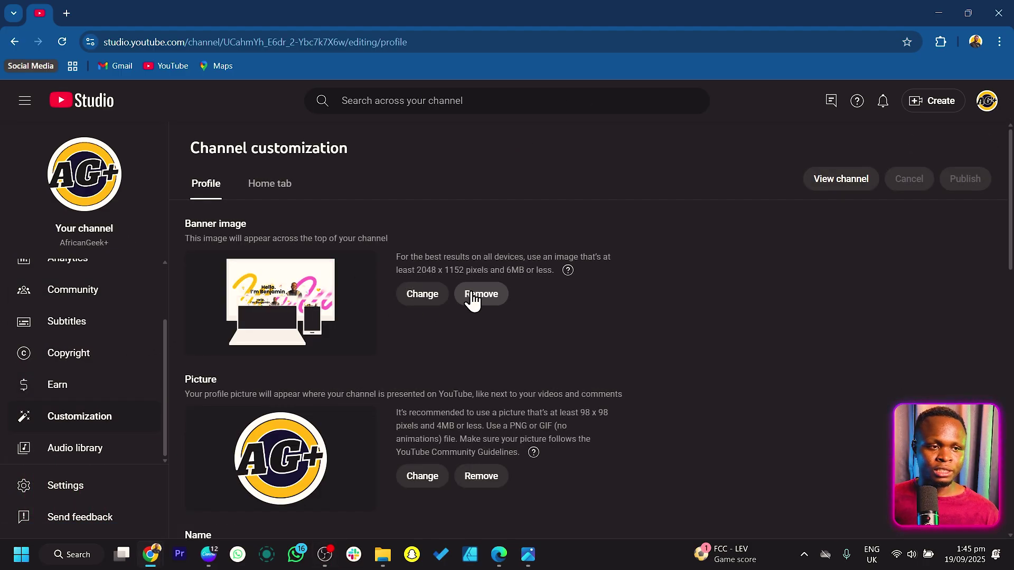
- Change the channel's banner image to Hello..png from the Downloads folder
{"action": "left_click", "coordinate": [424, 296]}
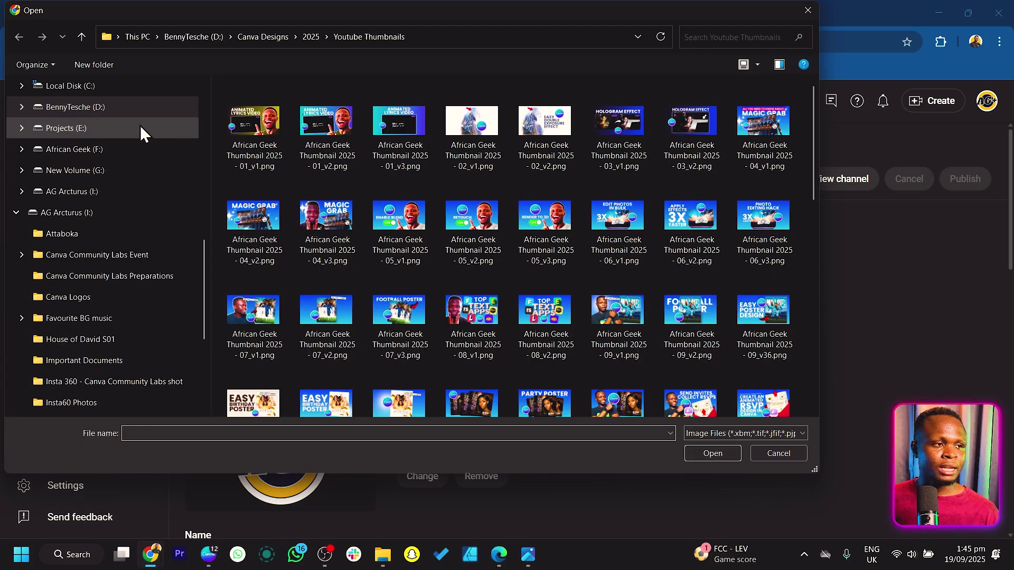
{"action": "scroll", "coordinate": [113, 154], "scroll_direction": "up", "scroll_amount": 5}
{"action": "left_click", "coordinate": [94, 176]}
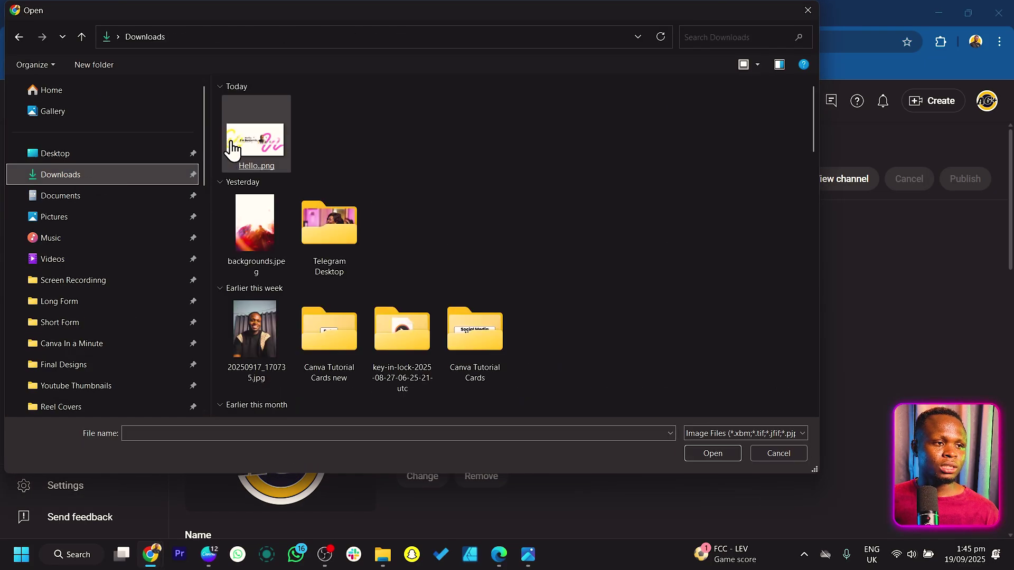
{"action": "double_click", "coordinate": [235, 147]}
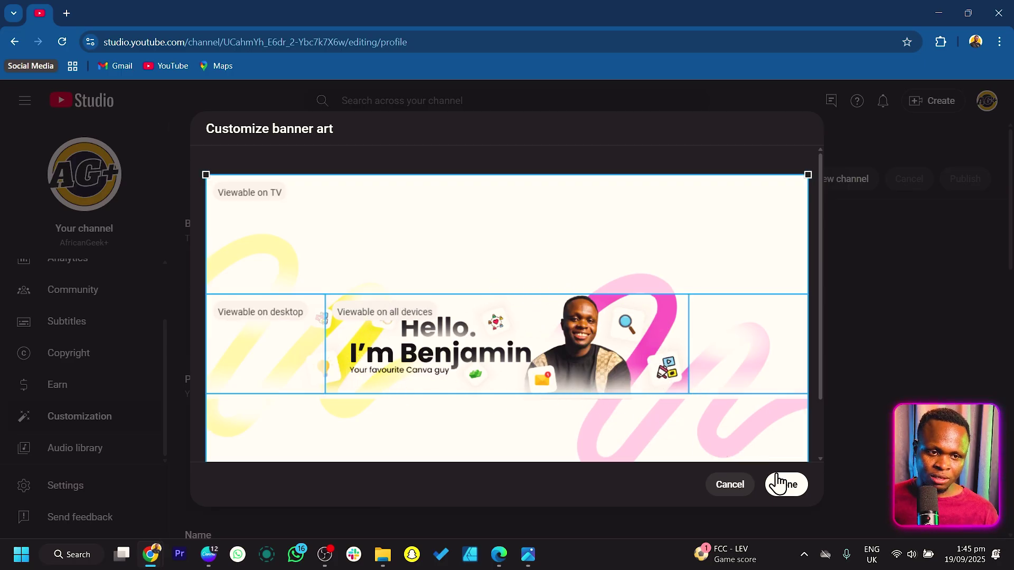
- Accept the banner crop as shown, publish the channel changes and open the channel's public page
{"action": "left_click", "coordinate": [792, 486]}
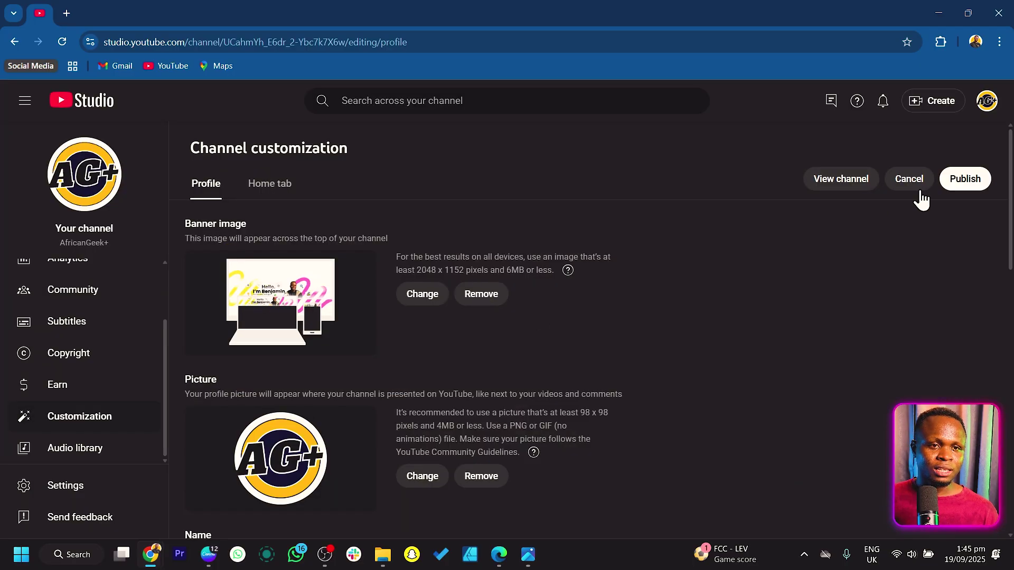
{"action": "left_click", "coordinate": [966, 179]}
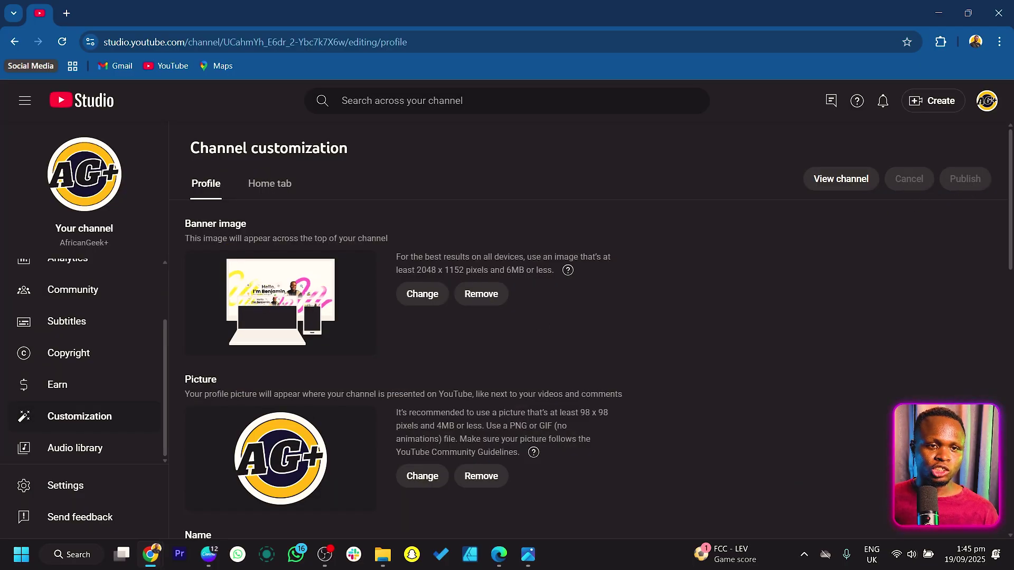
{"action": "left_click", "coordinate": [85, 180]}
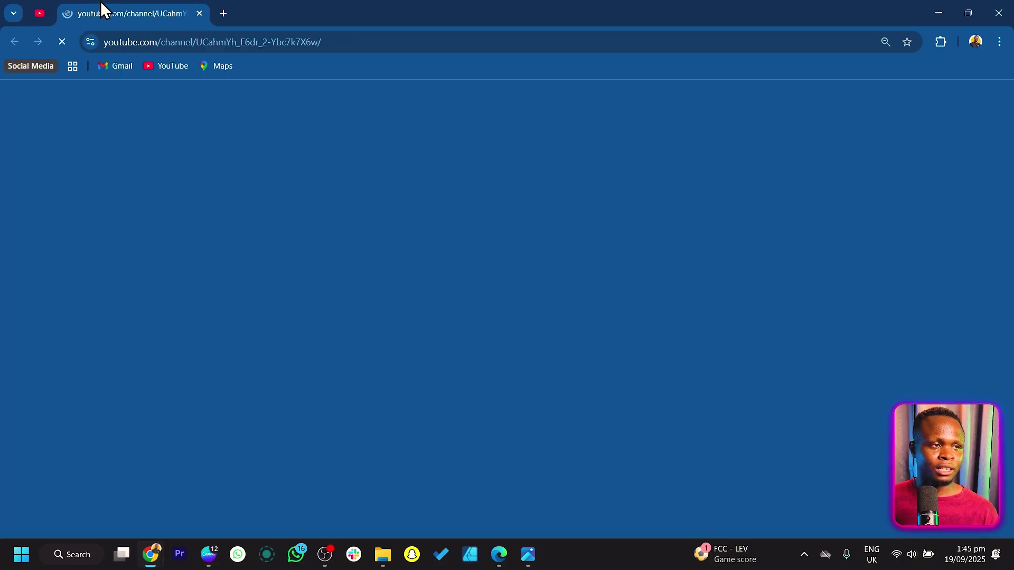